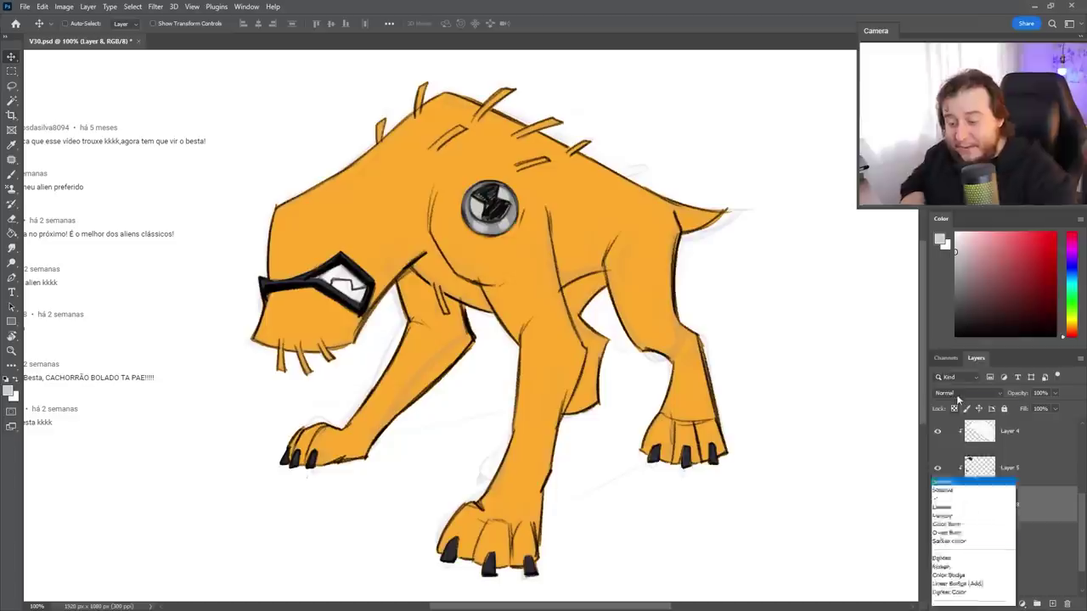
- Set Layer 8 to Multiply blending and prepare an 88 px brush in a darker orange based on the body colour
click(951, 382)
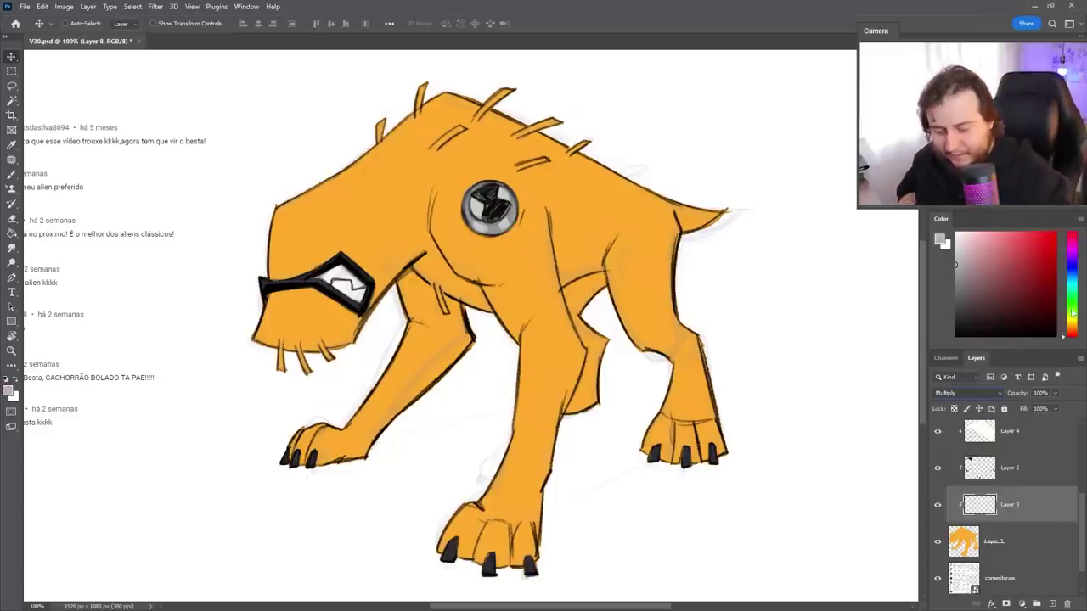
key(b)
alt+click(528, 254)
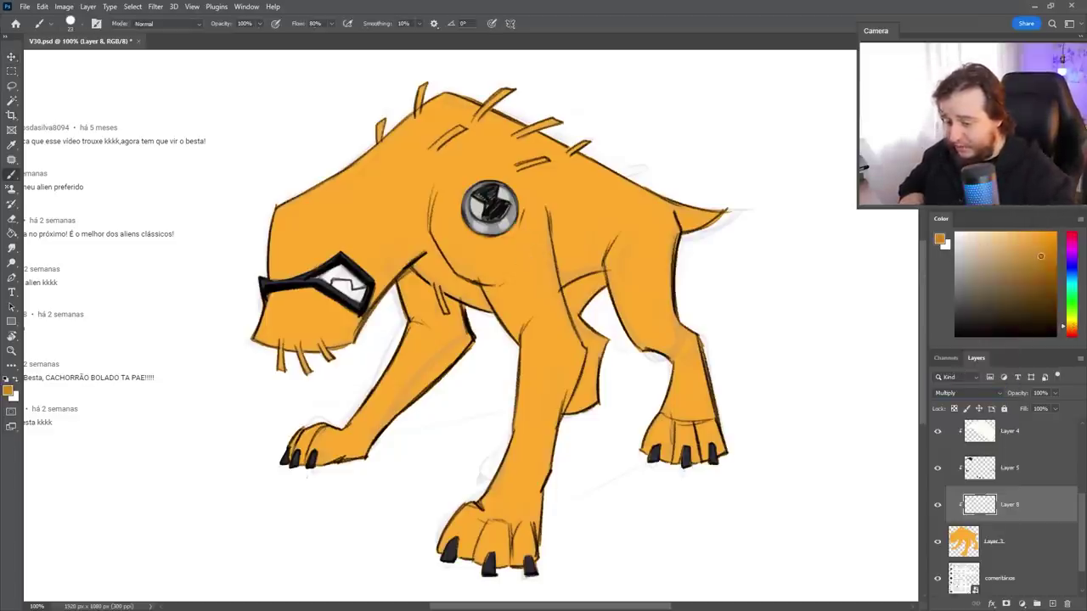
drag(1041, 256, 1046, 250)
drag(1068, 327, 1068, 329)
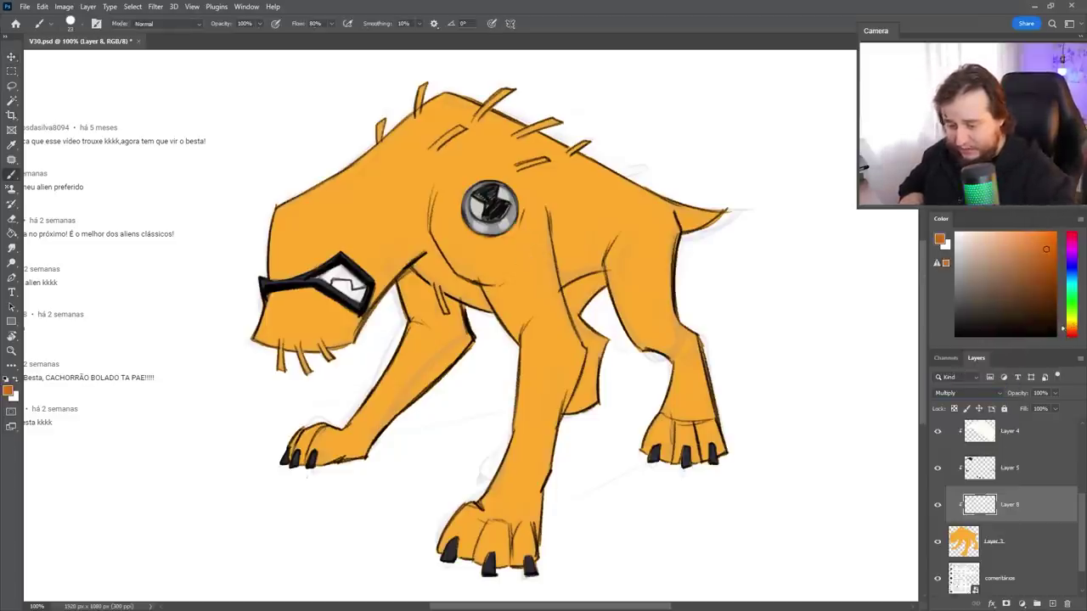
click(1040, 241)
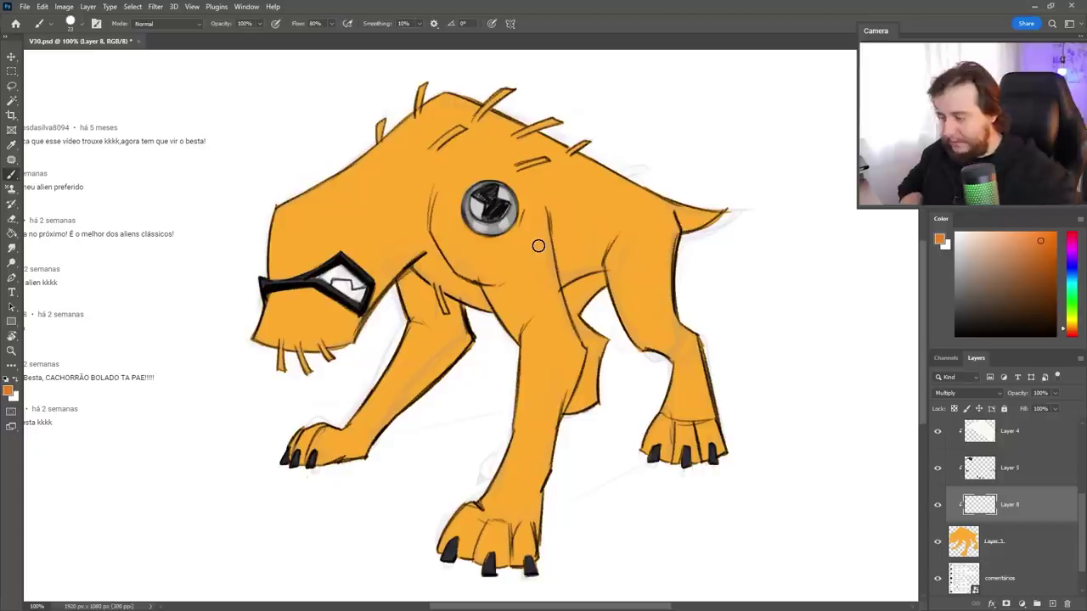
right_click(471, 276)
click(564, 173)
- Try orange shadow strokes of different lightness behind the creature's jaw on the Multiply layer, undoing each one
mouse_move(373, 328)
mouse_down()
mouse_move(411, 256)
mouse_move(435, 244)
mouse_up()
key(ctrl+z)
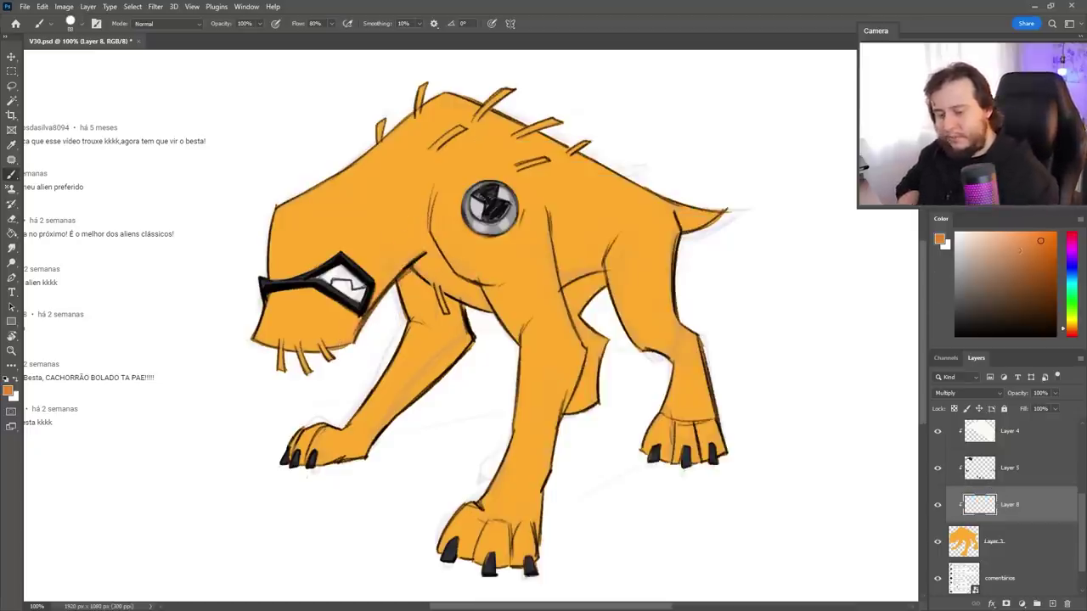
click(1008, 257)
mouse_move(367, 327)
mouse_down()
mouse_move(373, 299)
mouse_move(431, 246)
mouse_up()
key(ctrl+z)
click(983, 245)
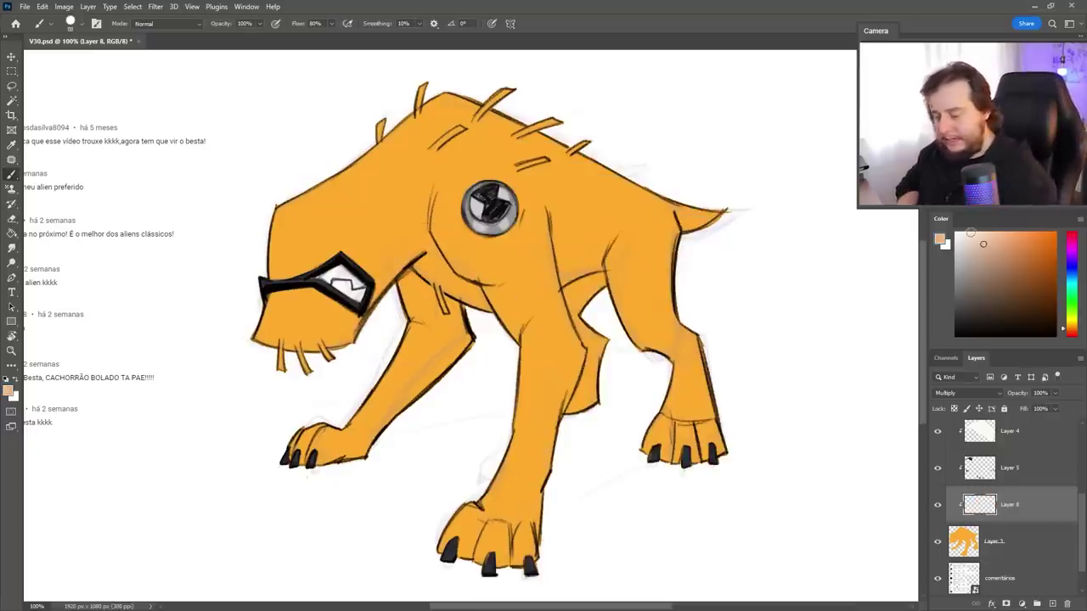
- Return Layer 8 to Normal blending and paint a muted red-orange shadow along the jaw and neck
click(968, 392)
click(959, 339)
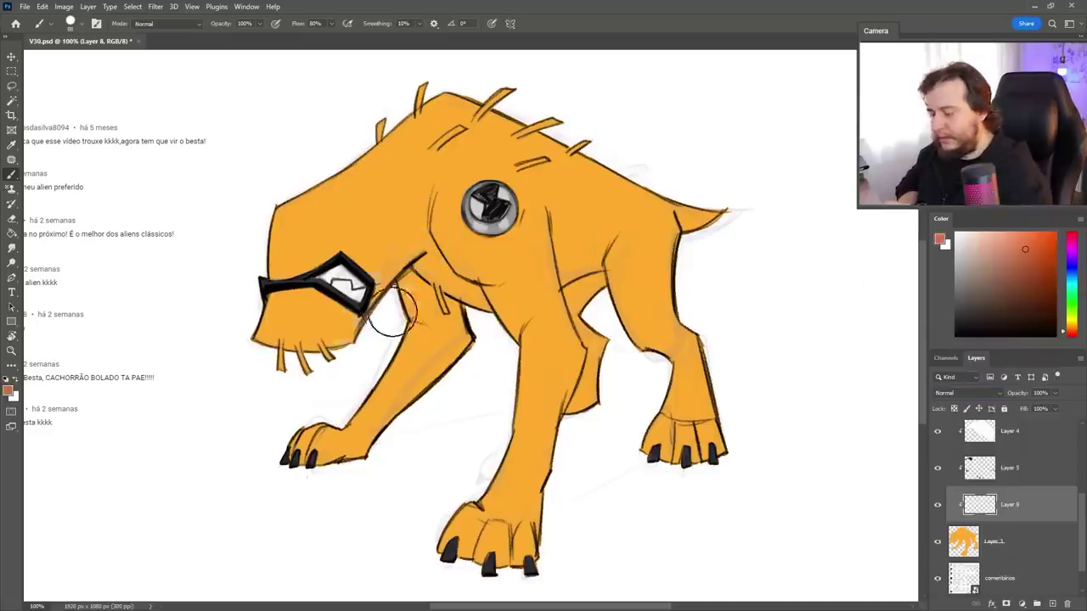
drag(340, 339, 427, 242)
- Shade the chin, far front leg, chest, belly and far hind leg with a 62 px brush
right_click(591, 321)
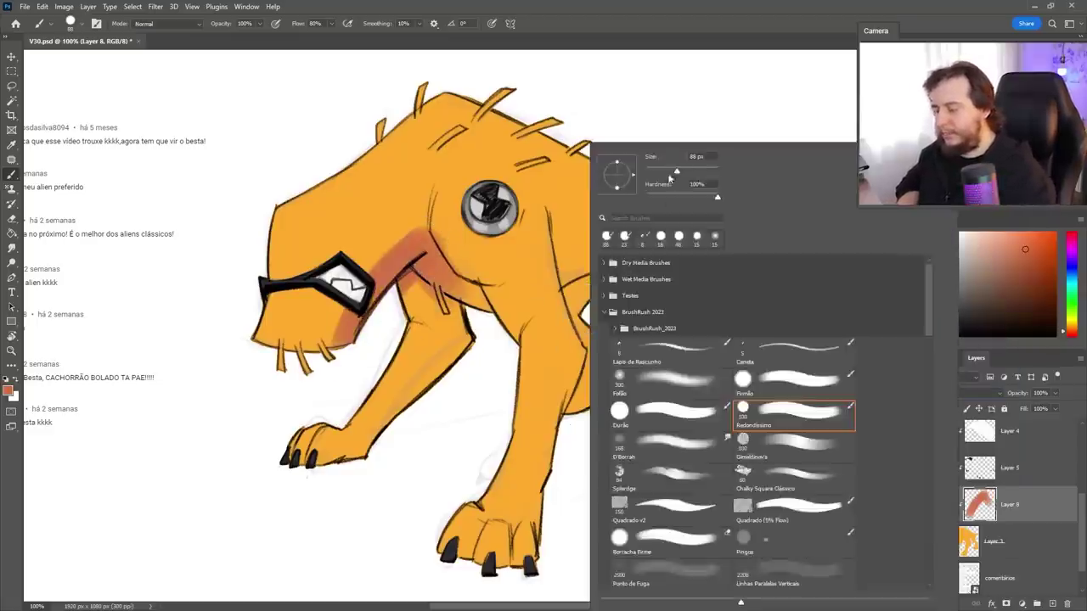
click(670, 175)
drag(347, 338, 258, 341)
mouse_move(407, 301)
mouse_down()
mouse_move(462, 327)
mouse_move(425, 350)
mouse_up()
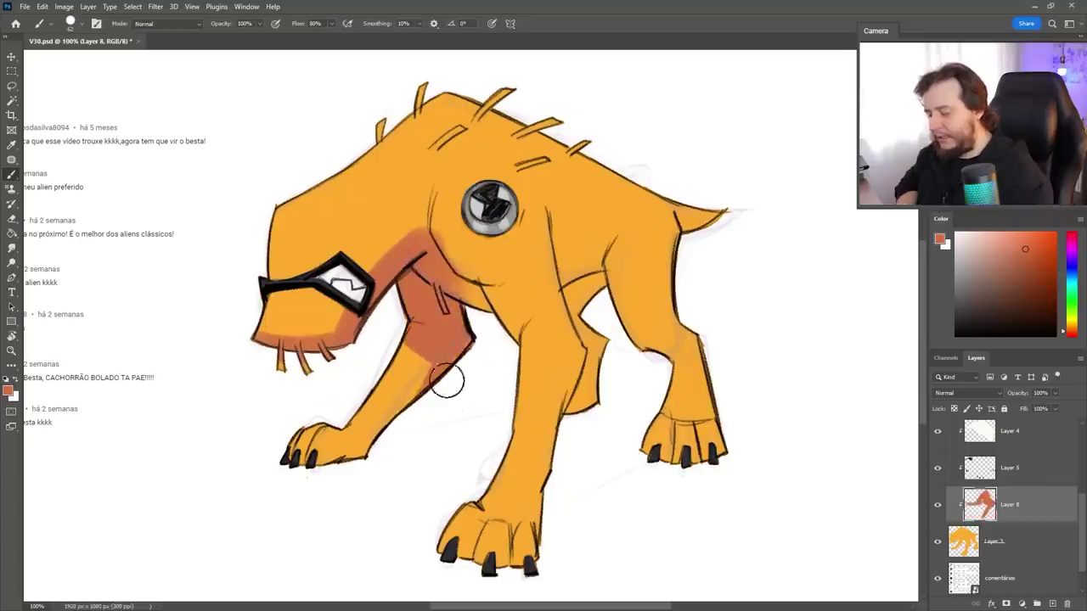
mouse_move(433, 213)
mouse_down()
mouse_move(527, 289)
mouse_move(631, 255)
mouse_move(585, 306)
mouse_move(600, 353)
mouse_move(595, 391)
mouse_up()
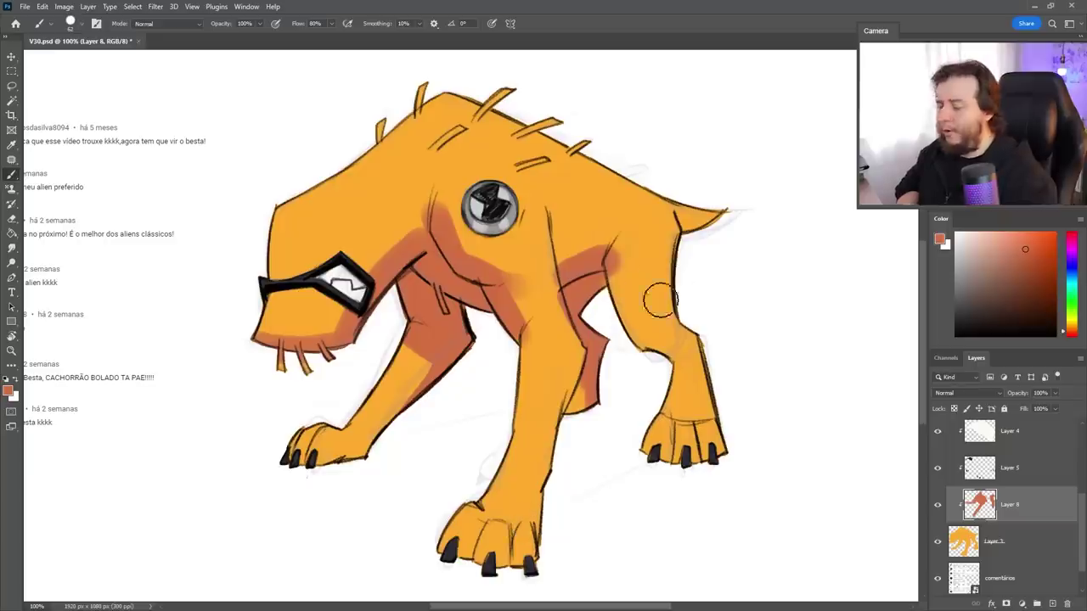
- Shade the underside of the tail and the inner edge of the near hind leg with a smaller 37 px brush
right_click(704, 304)
click(776, 172)
click(774, 90)
drag(722, 214, 687, 228)
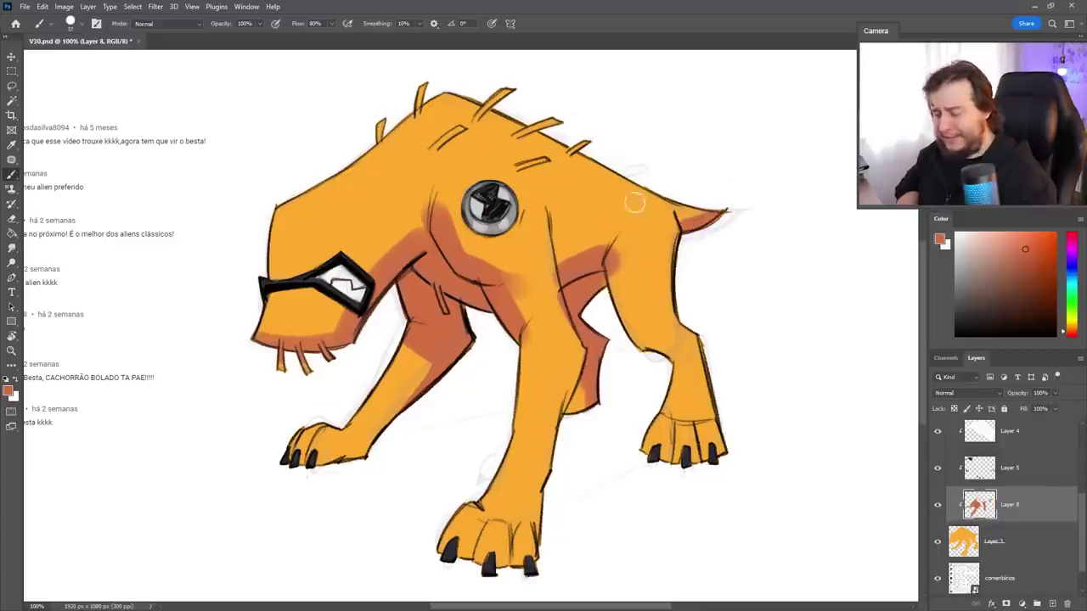
mouse_move(615, 254)
mouse_down()
mouse_move(649, 366)
mouse_move(714, 367)
mouse_move(663, 380)
mouse_move(649, 429)
mouse_up()
mouse_move(692, 374)
mouse_down()
mouse_move(663, 381)
mouse_move(678, 409)
mouse_up()
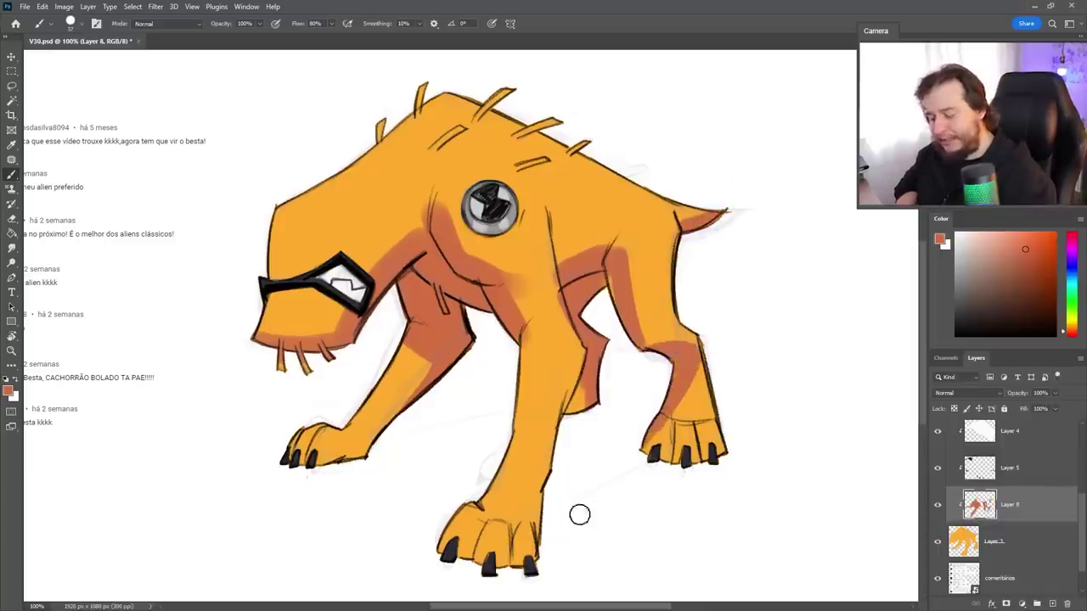
- Paint red-orange shadows on both front paws, between the near paw's toes and along the near front leg's back edge
drag(368, 461, 325, 467)
drag(481, 523, 473, 560)
drag(511, 525, 506, 564)
mouse_move(543, 488)
mouse_down()
mouse_move(537, 560)
mouse_move(523, 531)
mouse_up()
drag(579, 355, 546, 478)
- Erase excess shadow around the near front leg, shoulder and neck to sharpen the shading edges
key(e)
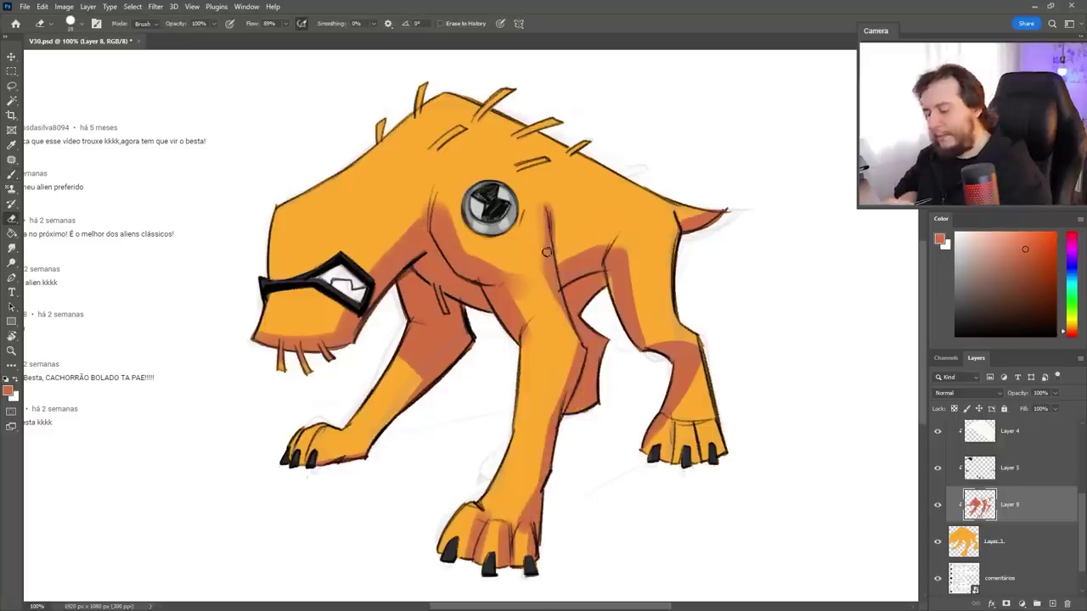
mouse_move(526, 294)
mouse_down()
mouse_move(454, 225)
mouse_move(512, 286)
mouse_move(529, 342)
mouse_up()
drag(490, 268, 434, 203)
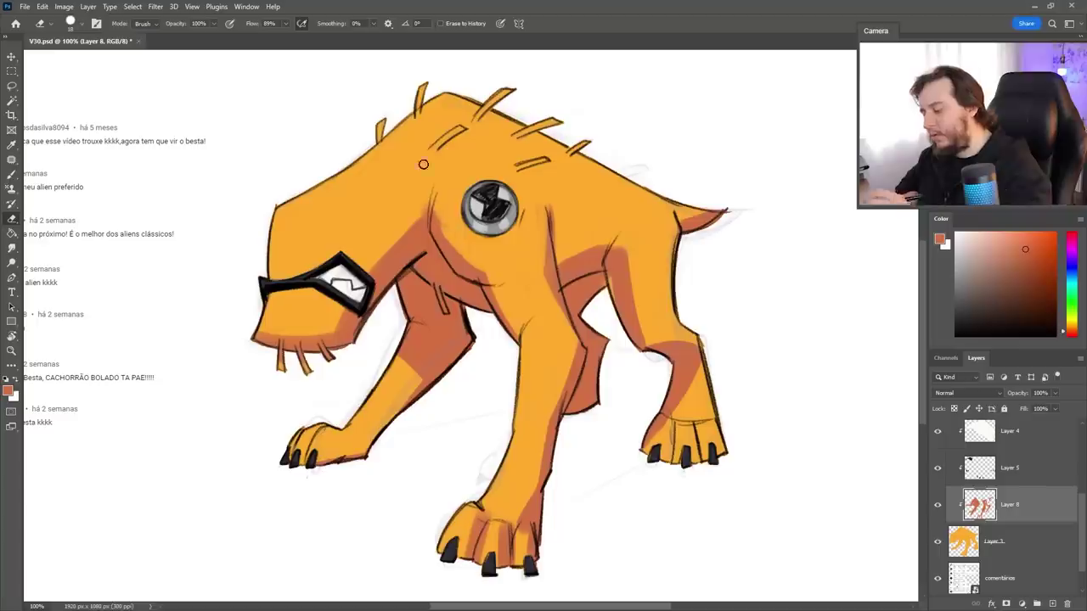
drag(362, 260, 459, 189)
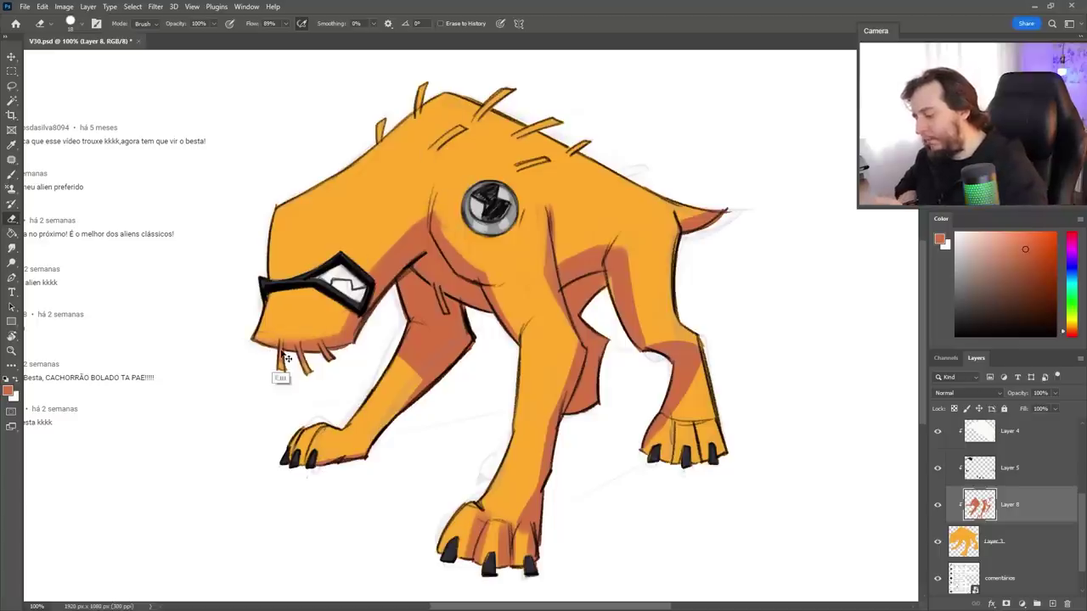
- Refine the chin shading and extend the shadows on the near hind leg and paw using smaller brush sizes
key(b)
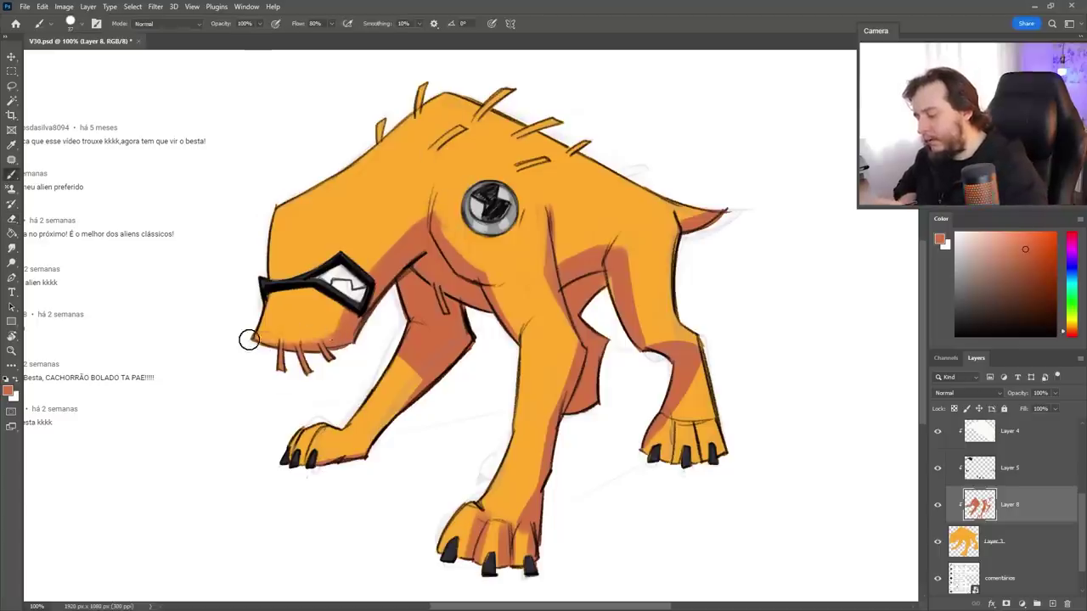
right_click(566, 283)
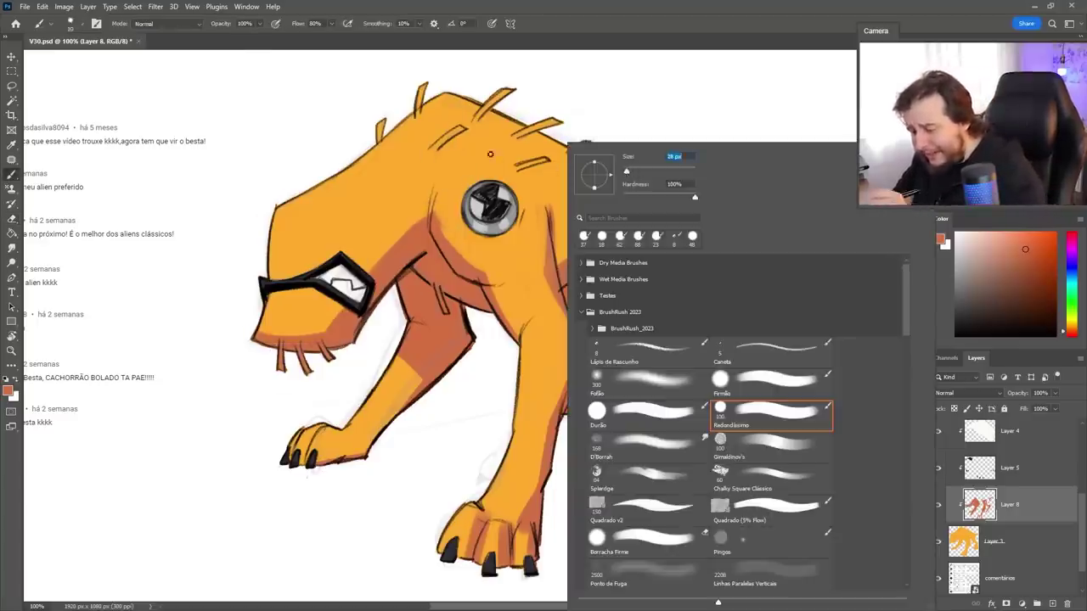
key(Return)
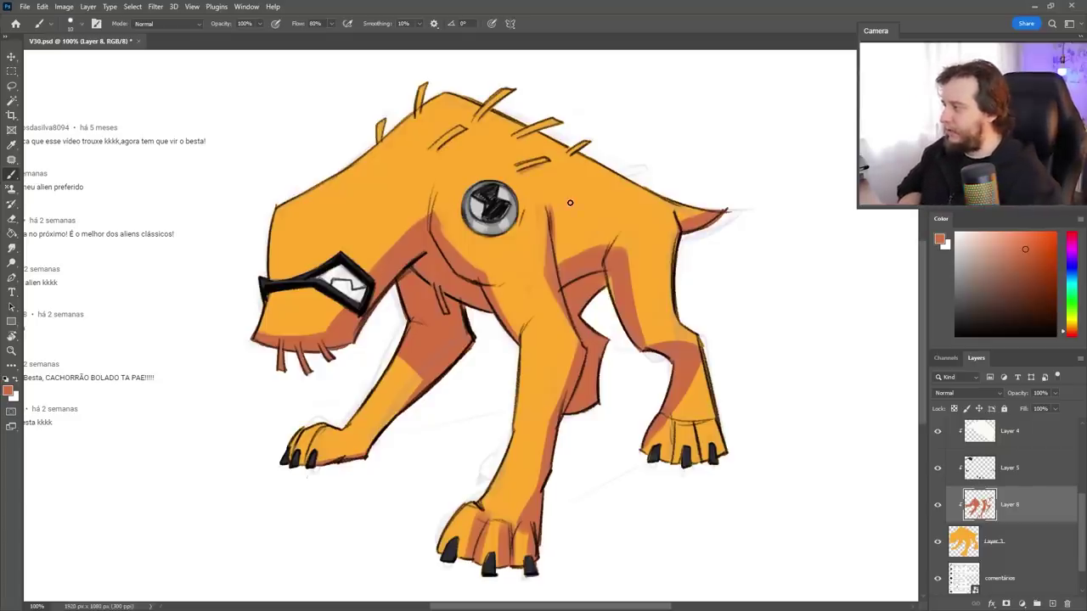
right_click(422, 416)
key(Return)
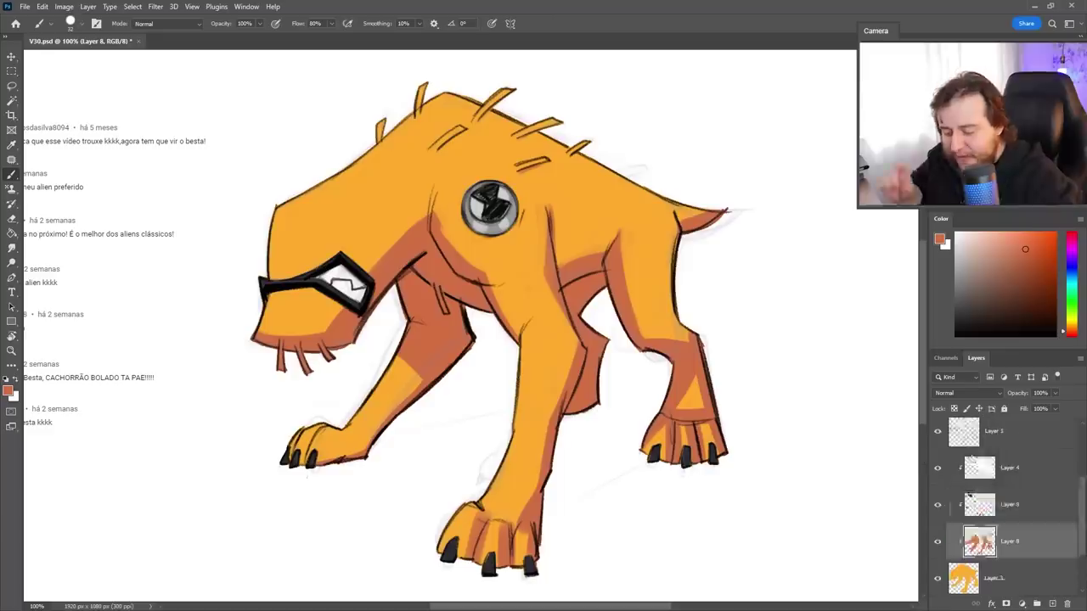
- Hide Layer 1, the rough sketch layer below the eye-badge and outline layers
scroll(1002, 510, up, 3)
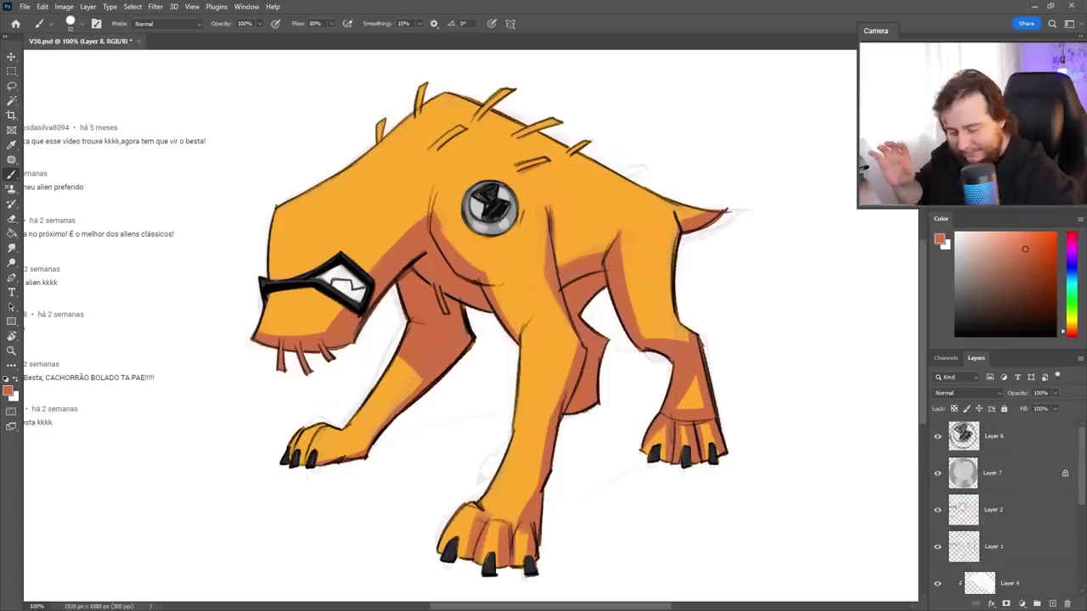
click(938, 546)
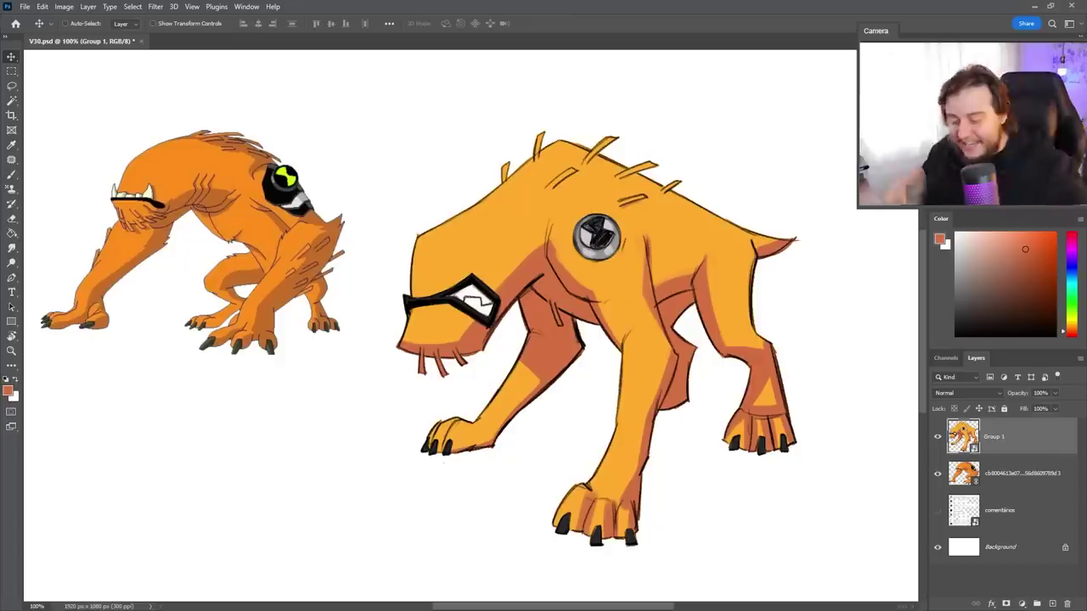
- Lower the opacity of Group 1 to 25% and add a new empty layer above it
drag(1053, 395, 1017, 409)
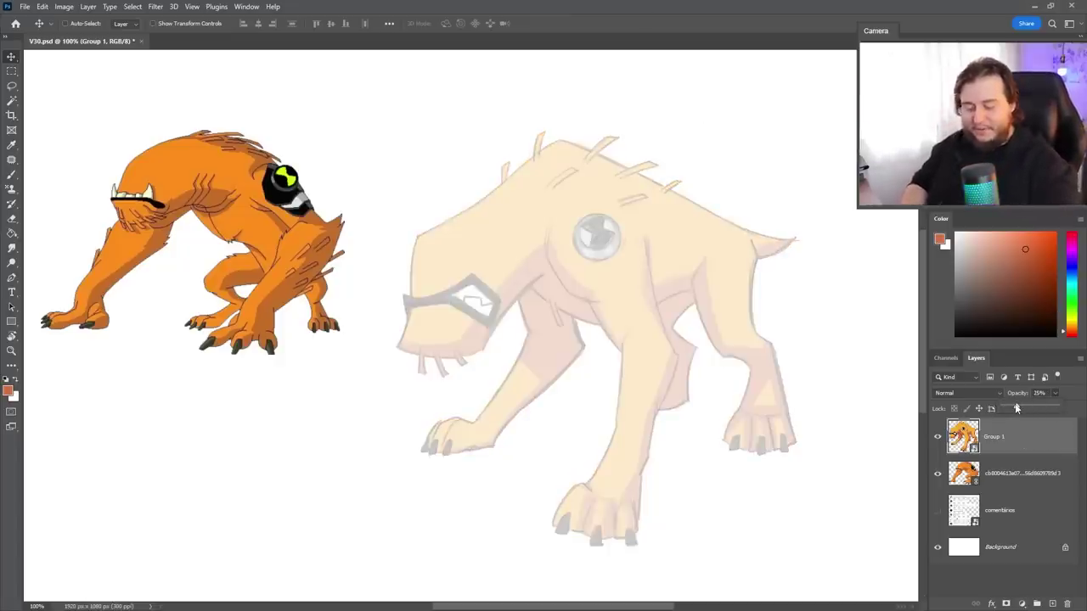
click(1052, 604)
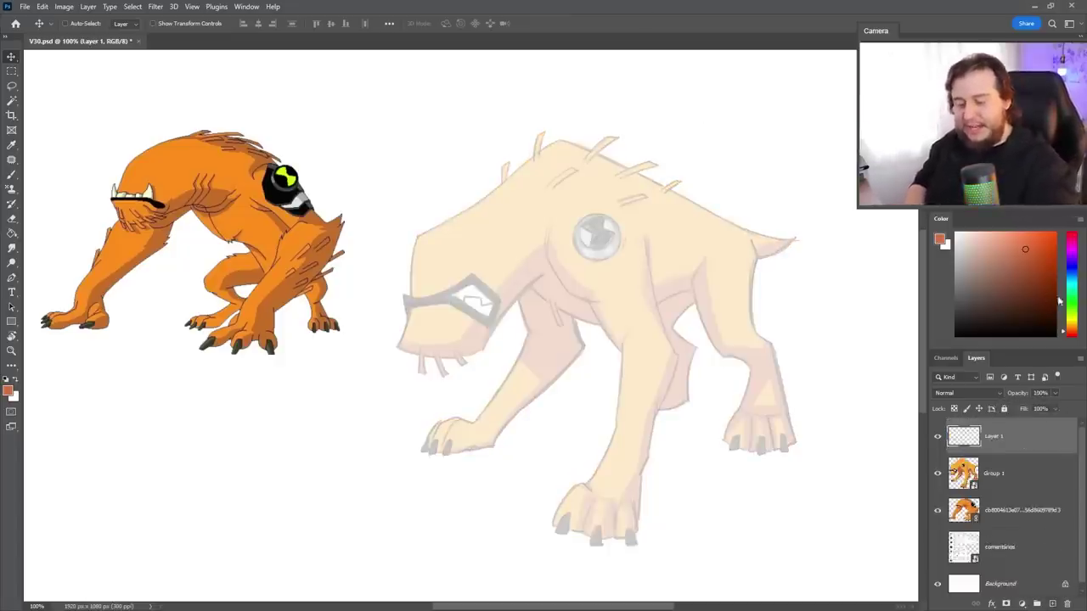
- Choose the Lápis de Rascunho brush, test it with a stroke that is undone, and set the colour to black
click(1070, 271)
click(1055, 322)
key(b)
right_click(608, 300)
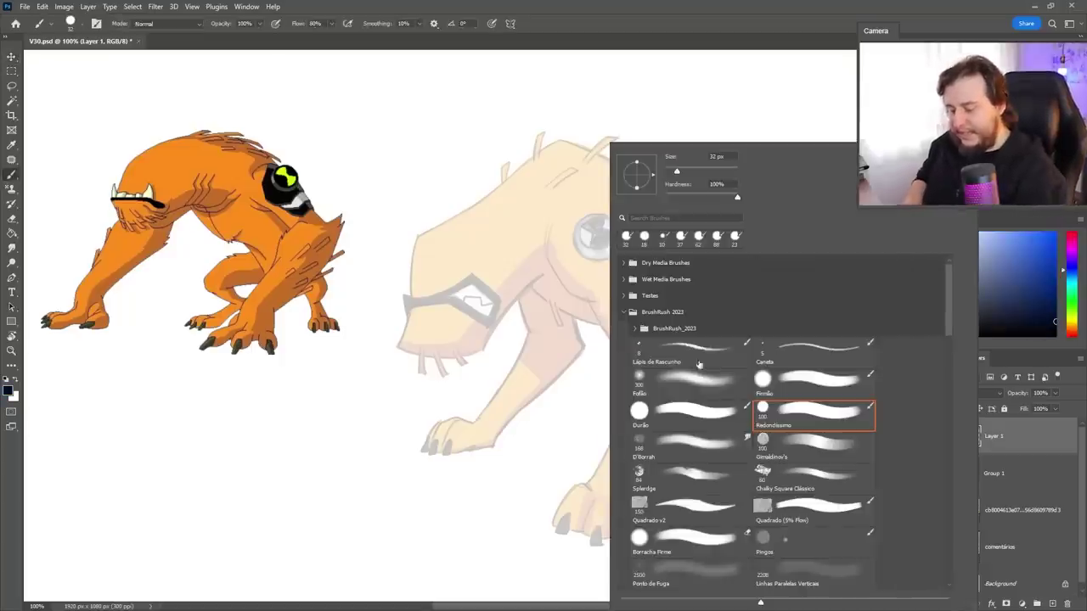
click(702, 357)
drag(481, 323, 532, 399)
key(ctrl+z)
drag(1032, 316, 1016, 336)
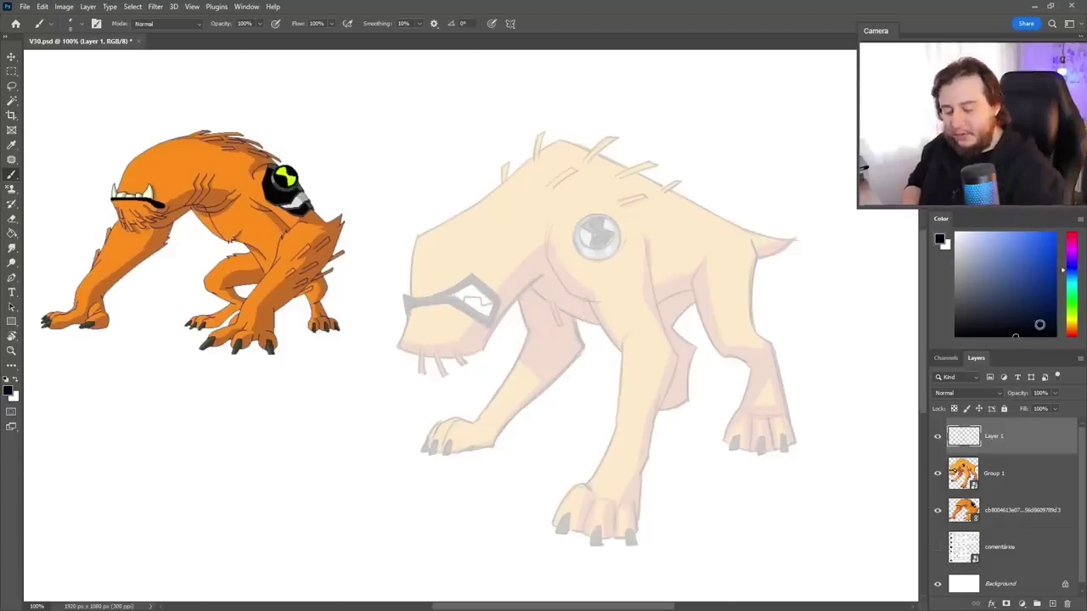
- Fade Group 1 further by lowering its opacity, and make Layer 1 the active layer again
click(993, 473)
click(1055, 393)
drag(1048, 407, 1034, 407)
click(1018, 432)
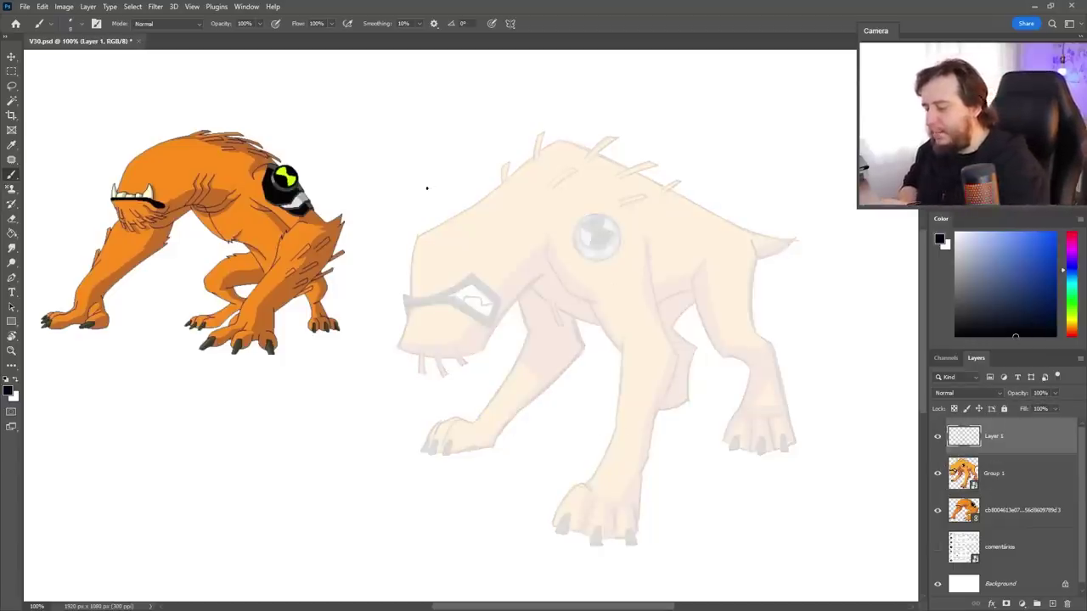
- Sketch the creature's arched back over the faded drawing, redoing the first curve higher and continuing it down the hindquarters
mouse_move(428, 187)
mouse_down()
mouse_move(492, 151)
mouse_move(740, 241)
mouse_move(798, 301)
mouse_move(664, 191)
mouse_move(767, 338)
mouse_up()
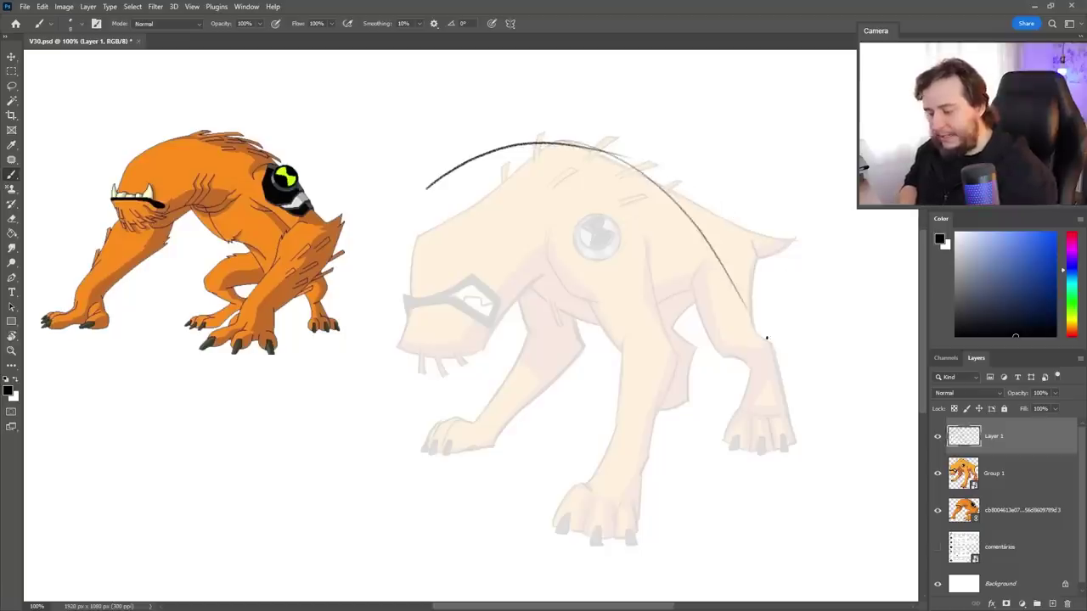
key(ctrl+z)
mouse_move(649, 180)
mouse_down()
mouse_move(748, 367)
mouse_move(745, 401)
mouse_up()
- Sketch the rear hind paw with three clawed toes, its ankle and the angular outline of the knee
mouse_move(731, 420)
mouse_down()
mouse_move(748, 385)
mouse_move(747, 367)
mouse_move(731, 451)
mouse_up()
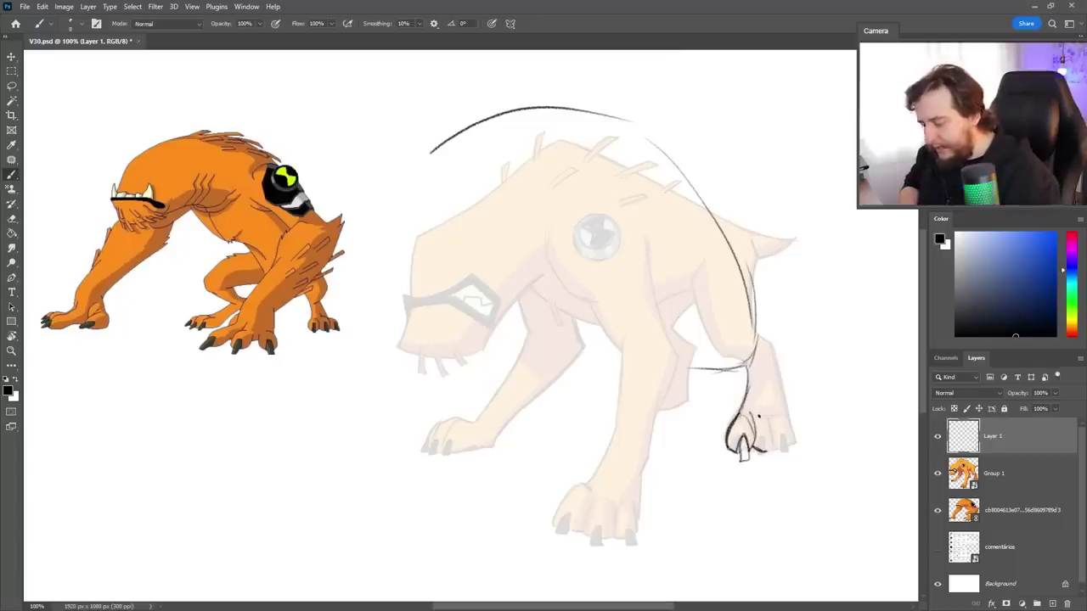
mouse_move(757, 408)
mouse_down()
mouse_move(767, 459)
mouse_move(786, 420)
mouse_move(792, 454)
mouse_up()
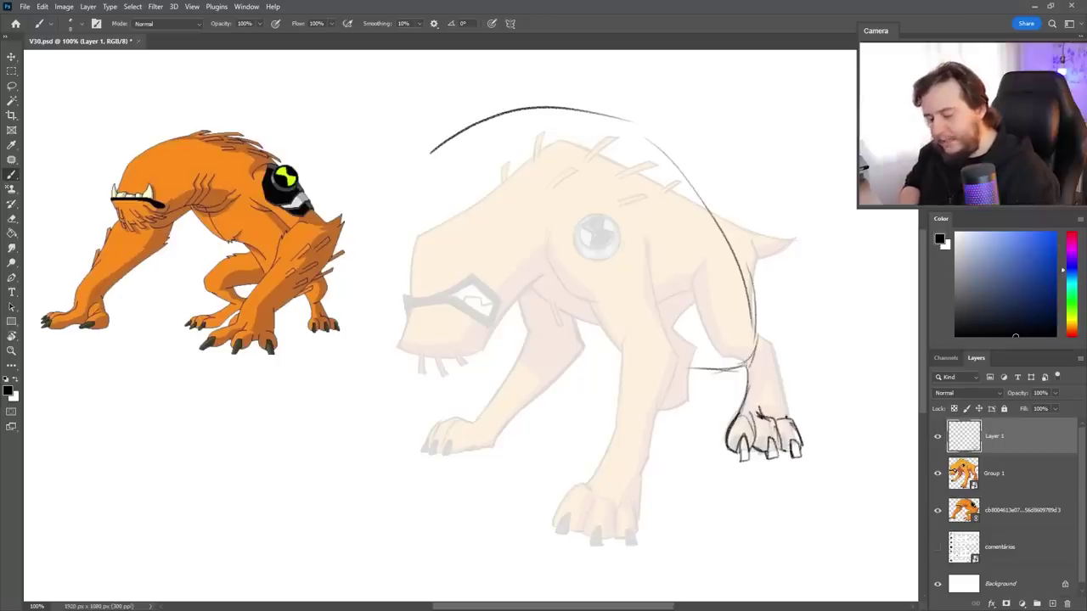
drag(770, 372, 785, 416)
drag(747, 378, 765, 377)
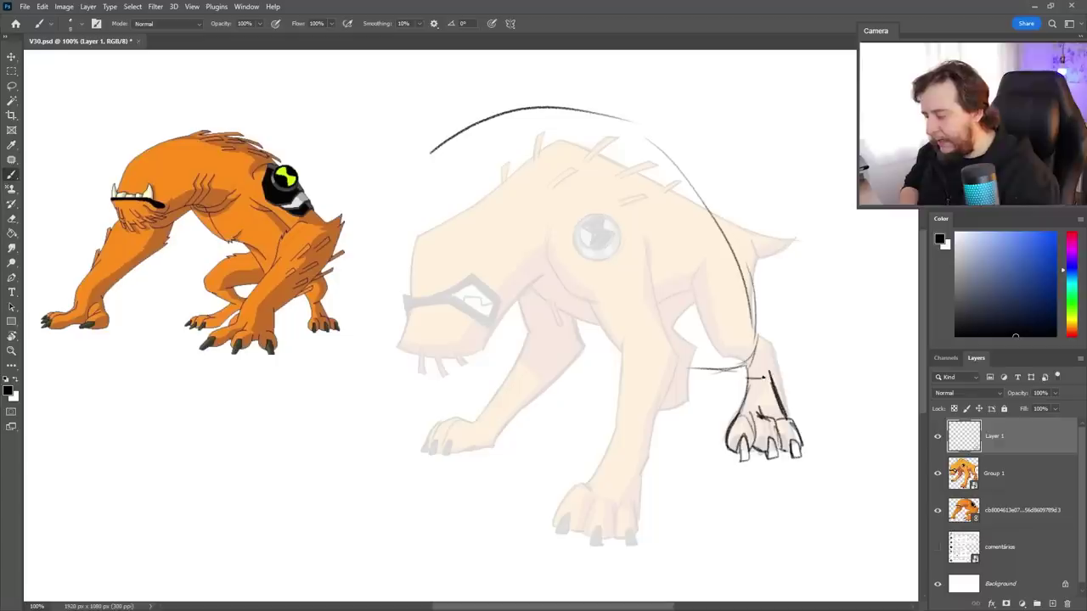
drag(753, 289, 798, 328)
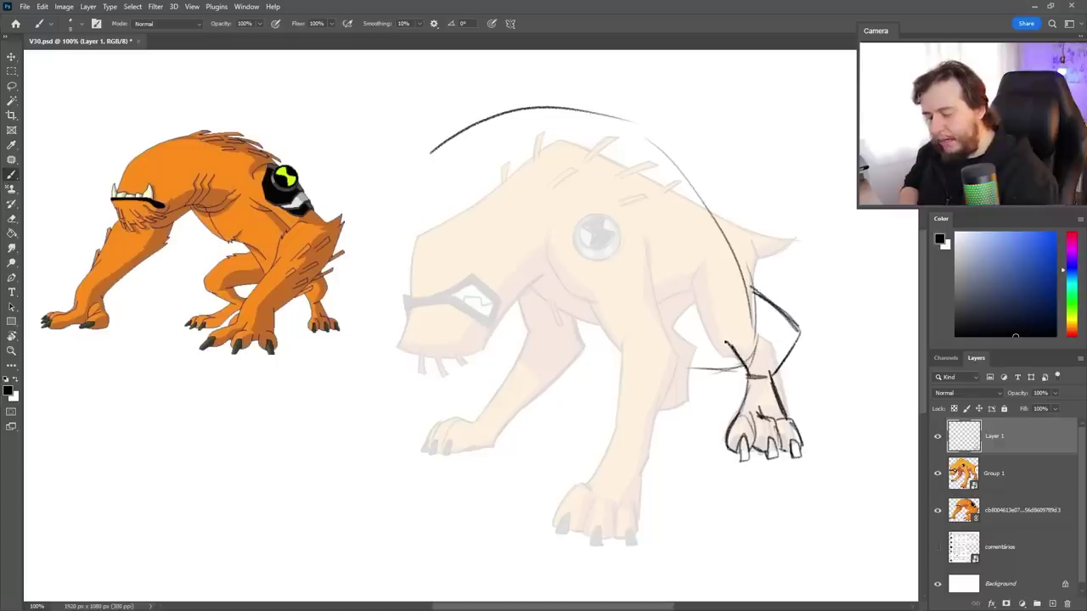
key(ctrl+z)
- Sketch the bent thigh and knee of the forward-reaching hind leg with upper and lower contour lines
drag(734, 343, 677, 345)
drag(676, 294, 622, 299)
drag(681, 302, 615, 307)
drag(609, 306, 581, 354)
drag(688, 347, 604, 367)
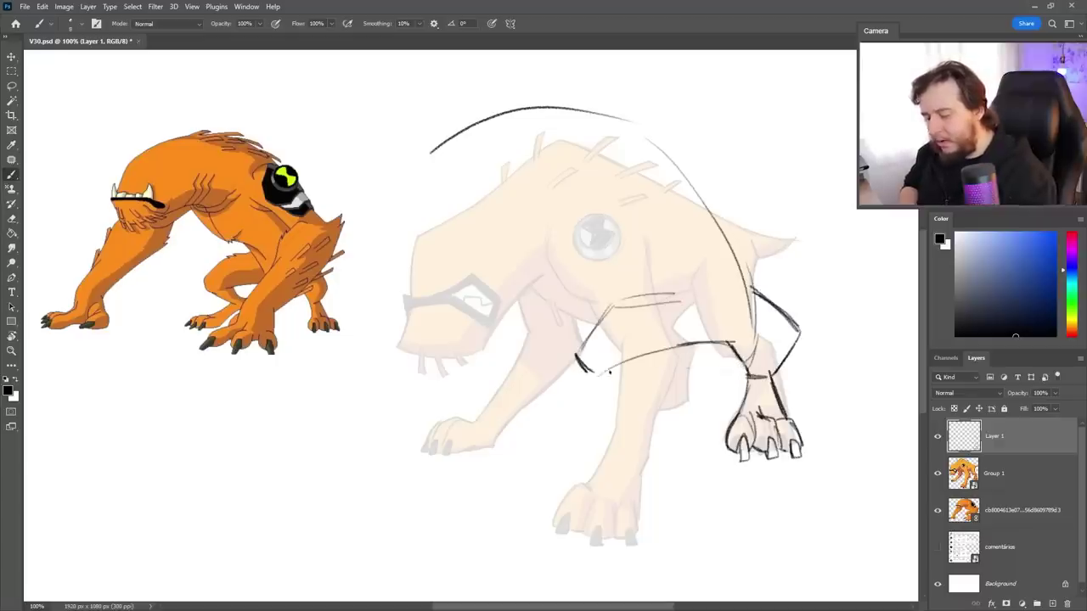
mouse_move(646, 306)
mouse_down()
mouse_move(582, 358)
mouse_move(684, 296)
mouse_up()
- Sketch the forward hind leg's lower part and clawed foot, erasing the stray line beside the toes
mouse_move(620, 311)
mouse_down()
mouse_move(579, 365)
mouse_move(653, 388)
mouse_move(676, 379)
mouse_move(645, 392)
mouse_up()
mouse_move(647, 389)
mouse_down()
mouse_move(571, 433)
mouse_move(635, 435)
mouse_up()
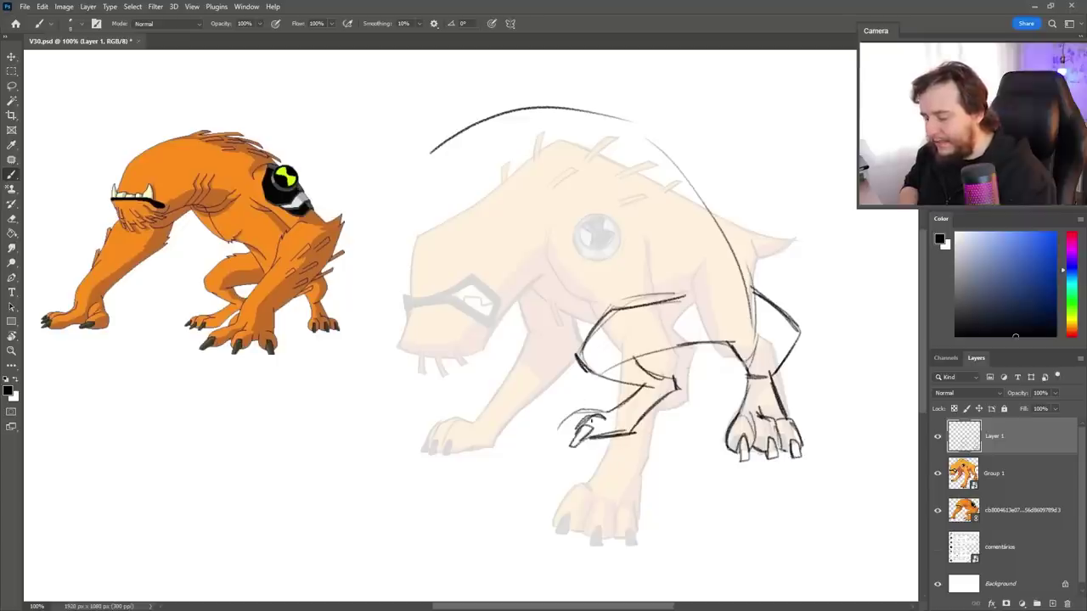
key(e)
mouse_move(564, 419)
mouse_down()
mouse_move(596, 412)
mouse_move(555, 431)
mouse_up()
key(b)
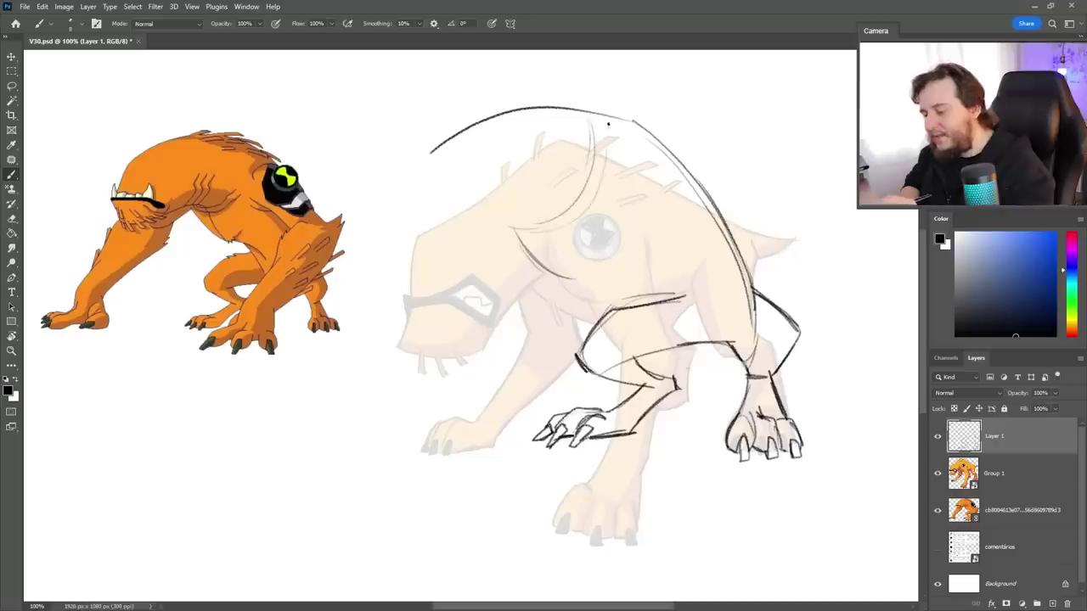
- Sketch the chest curve with a jagged fur tip and the belly line running to the forward hind leg
mouse_move(608, 124)
mouse_down()
mouse_move(547, 227)
mouse_move(521, 234)
mouse_move(579, 283)
mouse_up()
drag(519, 245, 593, 285)
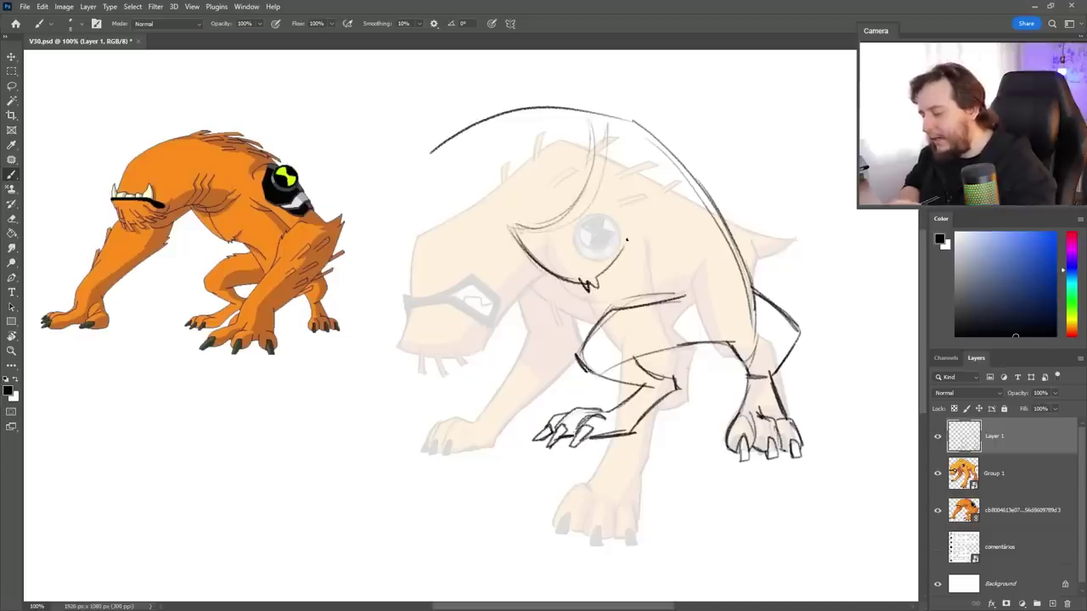
drag(608, 282, 671, 287)
drag(647, 283, 684, 323)
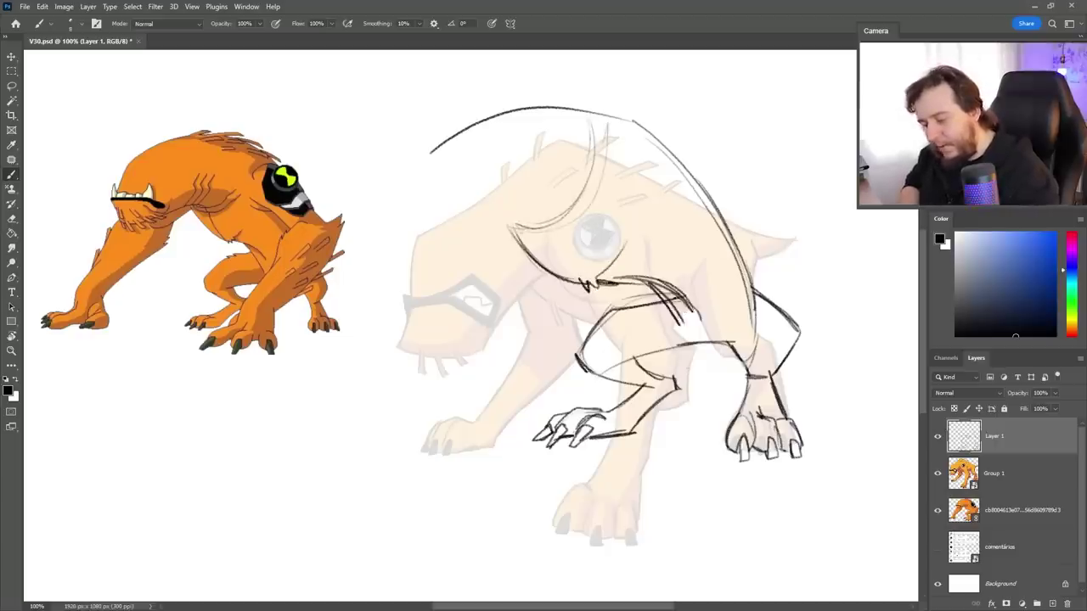
drag(659, 284, 689, 313)
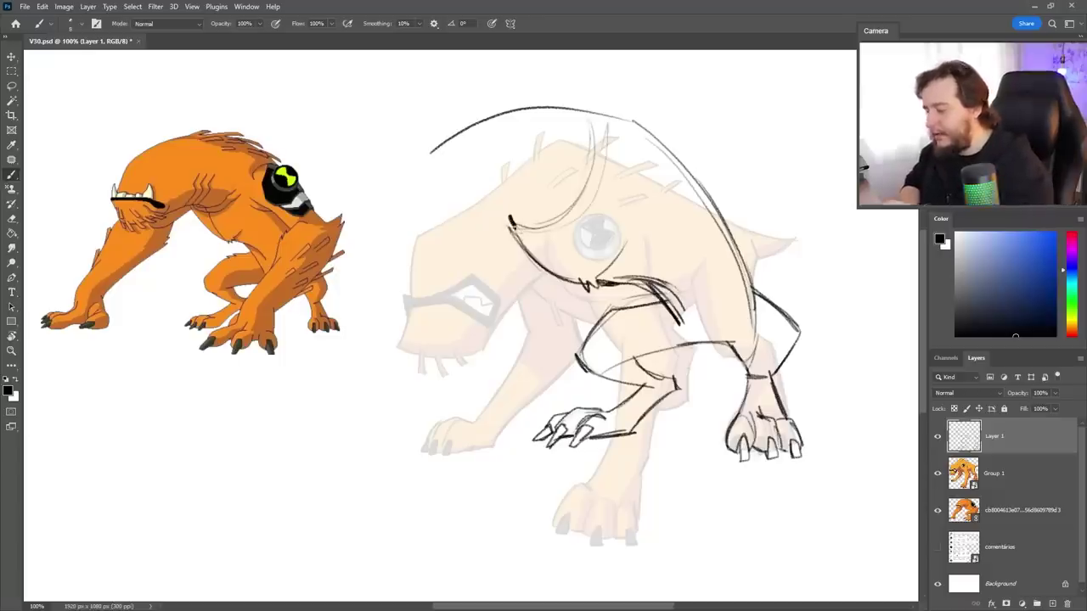
- Sketch the fold between neck and chest, and erase and tidy the lines where the belly meets the forward thigh
mouse_move(510, 223)
mouse_down()
mouse_move(583, 224)
mouse_move(605, 187)
mouse_up()
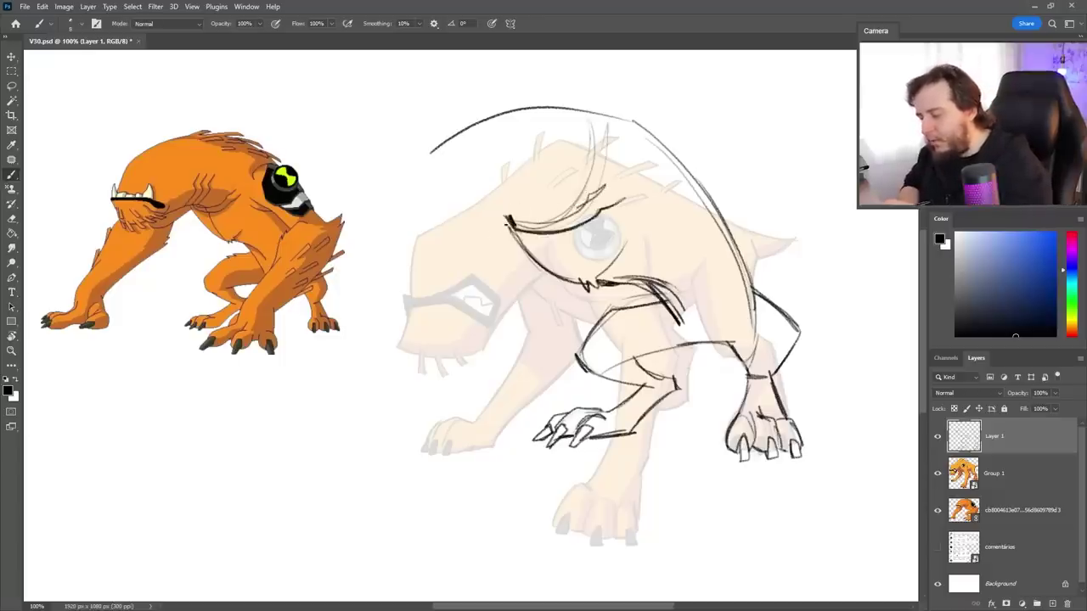
mouse_move(458, 239)
mouse_down()
mouse_move(527, 201)
mouse_move(588, 287)
mouse_move(689, 314)
mouse_up()
key(e)
key(b)
key(e)
mouse_move(627, 276)
mouse_down()
mouse_move(679, 294)
mouse_move(682, 325)
mouse_move(608, 310)
mouse_move(580, 353)
mouse_up()
key(b)
key(e)
key(b)
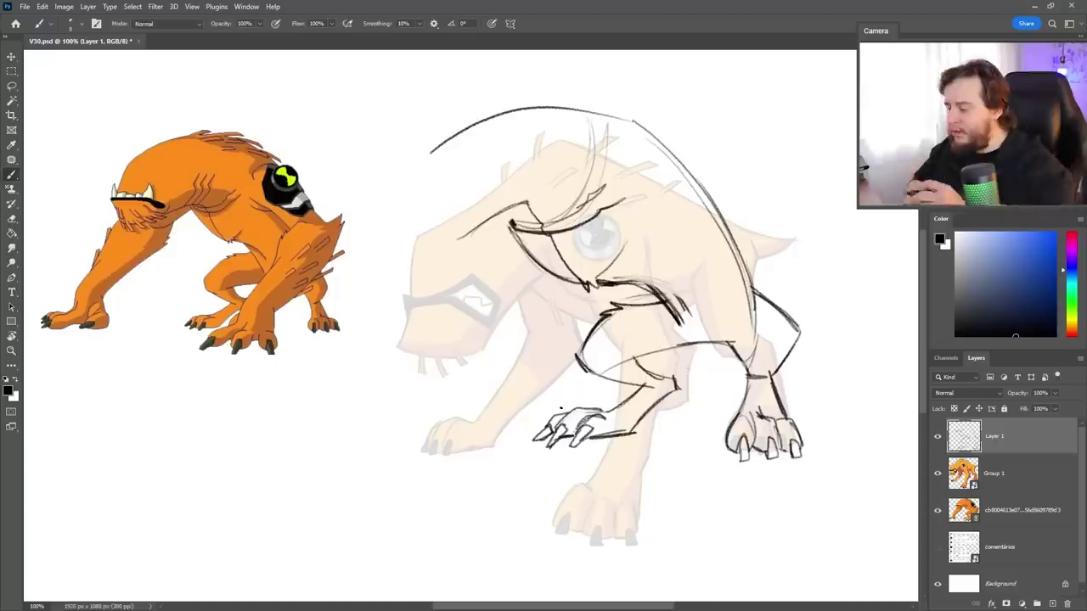
- Erase the angular throat line and redraw it as a smooth curve running from the chest toward the jaw
key(e)
mouse_move(508, 209)
mouse_down()
mouse_move(537, 210)
mouse_move(429, 253)
mouse_up()
key(b)
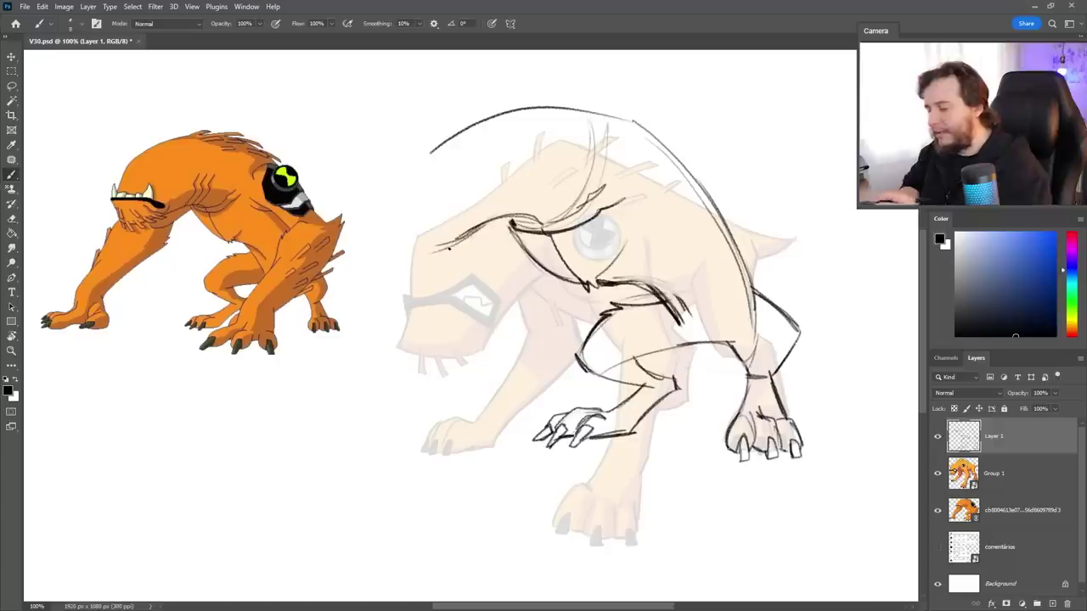
- Redraw the front of the back line as a steeper forehead, undoing the stroke traced down the old face
key(e)
mouse_move(433, 151)
mouse_down()
mouse_move(502, 117)
mouse_move(436, 131)
mouse_move(497, 112)
mouse_move(470, 117)
mouse_move(480, 119)
mouse_move(413, 180)
mouse_move(494, 108)
mouse_up()
key(b)
key(e)
key(b)
drag(472, 210, 411, 302)
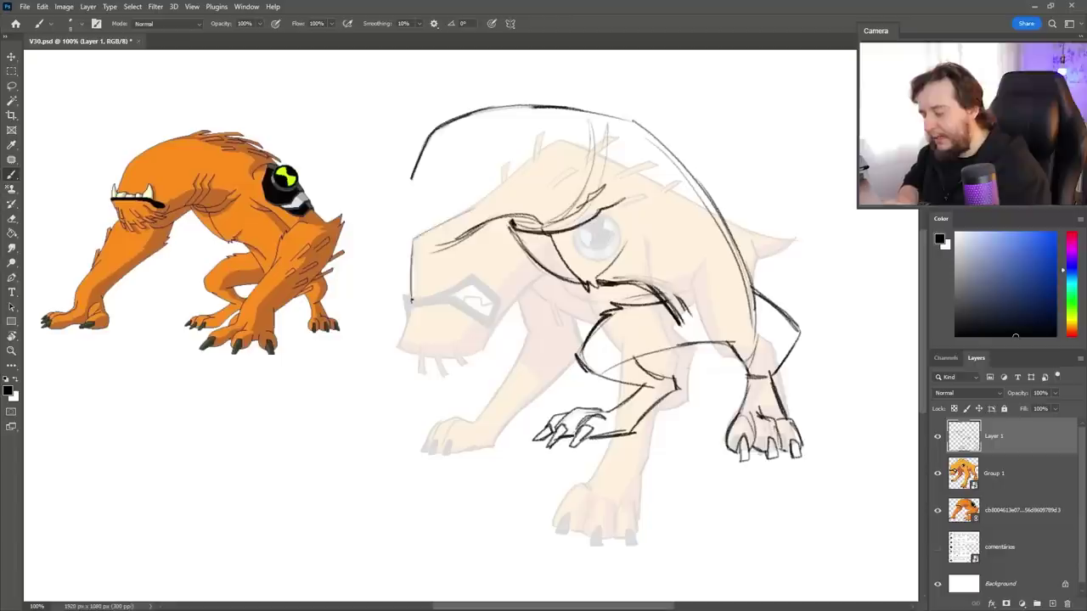
key(ctrl+z)
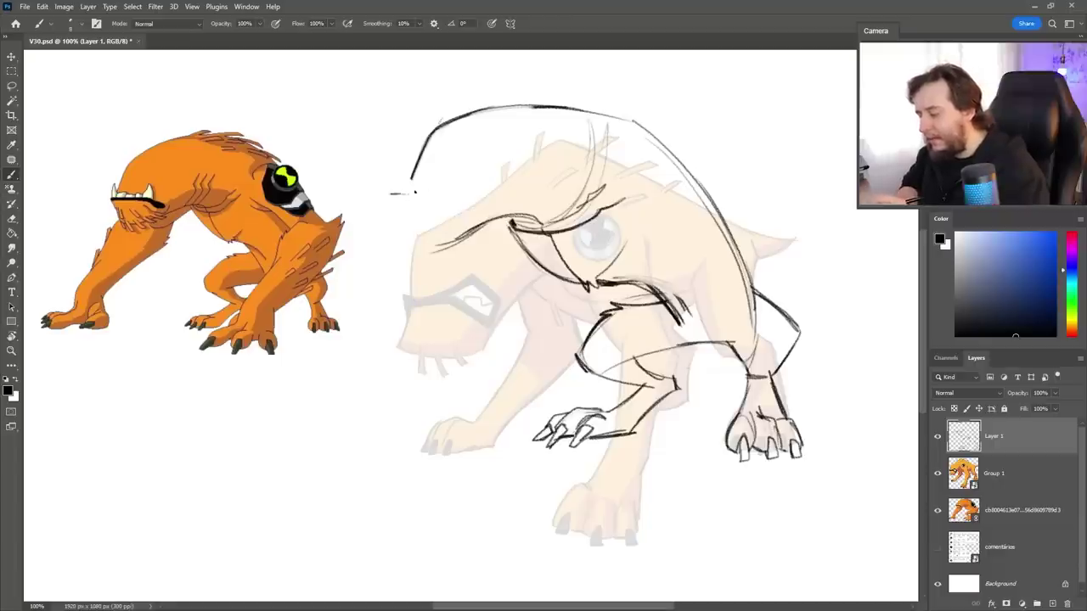
- Sketch the mouth line and the lower jaw, joining the jaw to the throat
mouse_move(415, 192)
mouse_down()
mouse_move(467, 201)
mouse_move(391, 198)
mouse_up()
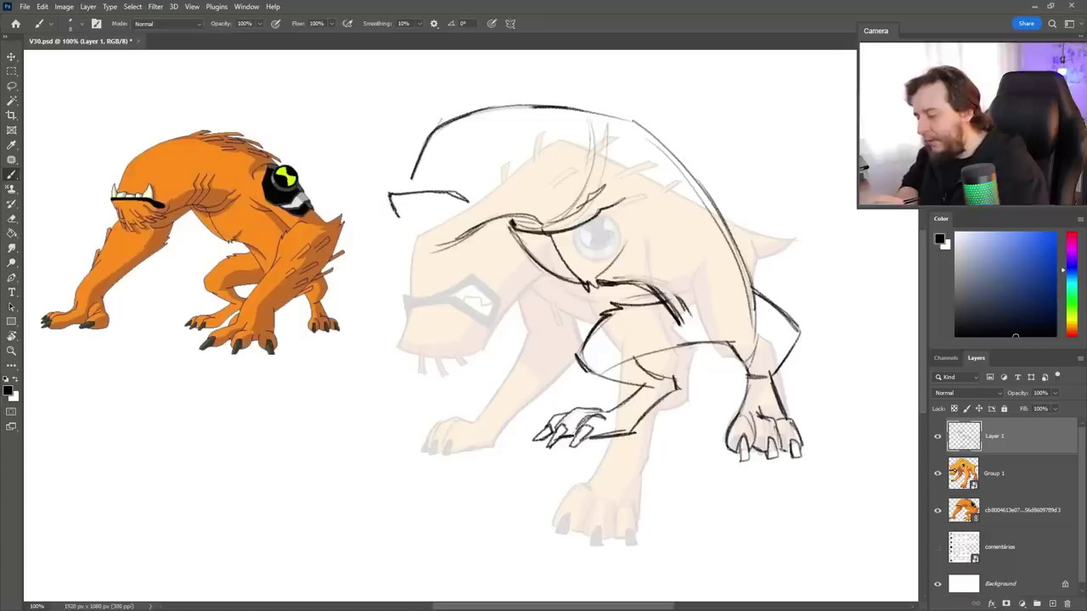
drag(408, 247, 515, 217)
key(e)
key(b)
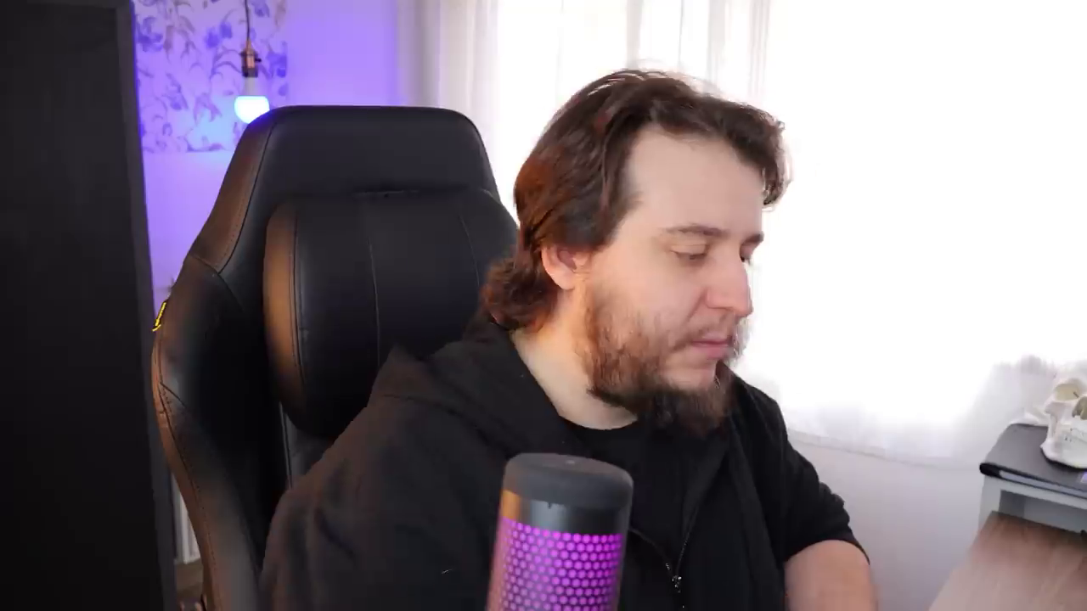
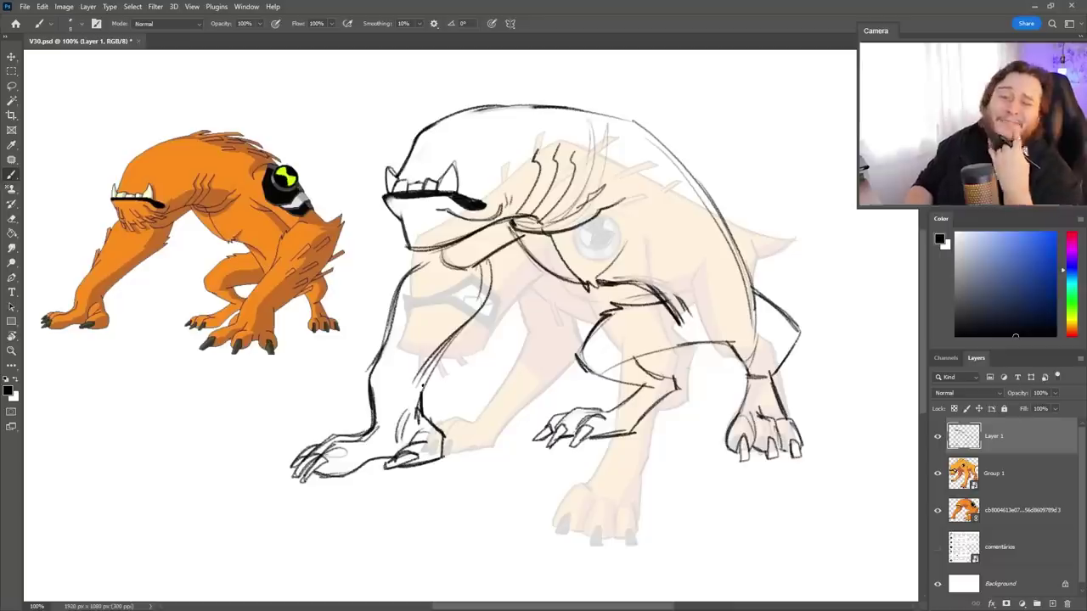
- Erase the upper outer contour of the far front arm and redraw it as a cleaner line from the jaw
key(e)
mouse_move(421, 267)
mouse_down()
mouse_move(402, 281)
mouse_move(382, 345)
mouse_up()
key(b)
key(e)
key(b)
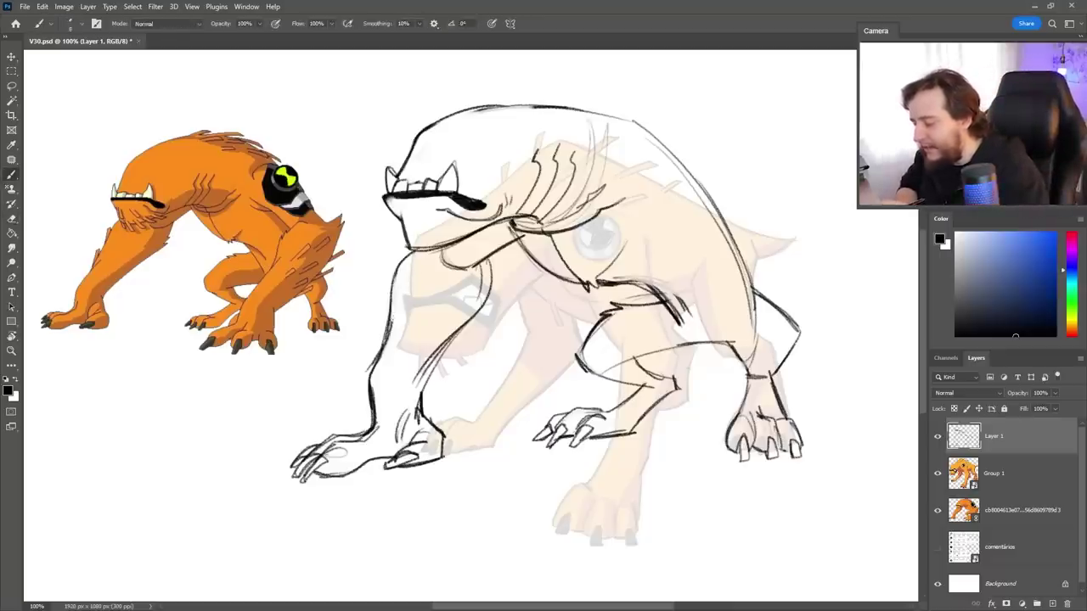
- Add pointed fur tufts along both sides of the far front arm, redoing the outer one
drag(393, 281, 367, 371)
key(e)
key(b)
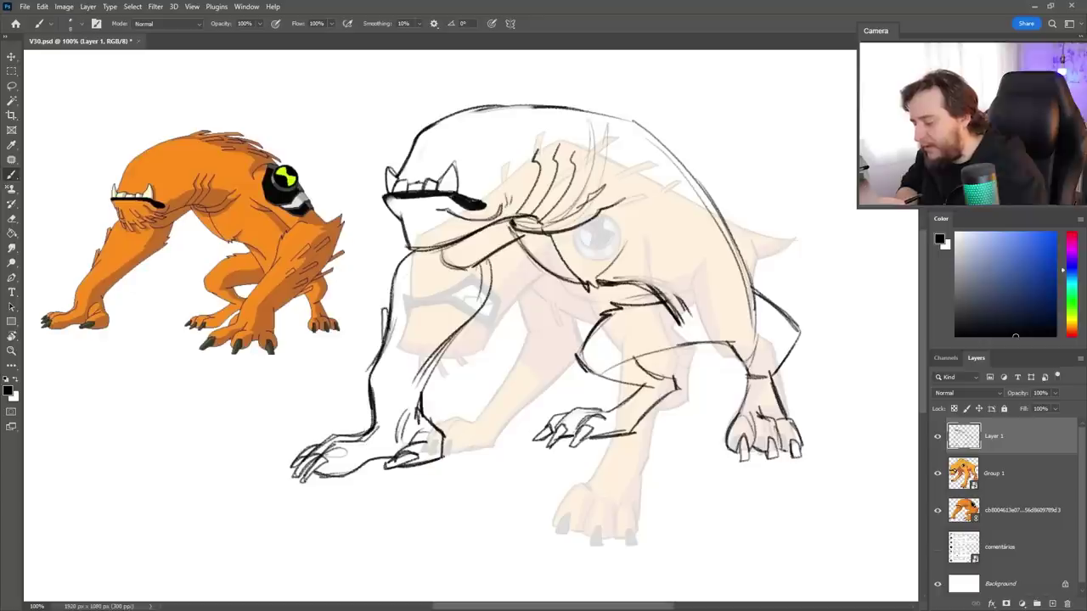
drag(389, 306, 382, 349)
key(ctrl+z)
mouse_move(493, 288)
mouse_down()
mouse_move(484, 304)
mouse_move(491, 288)
mouse_up()
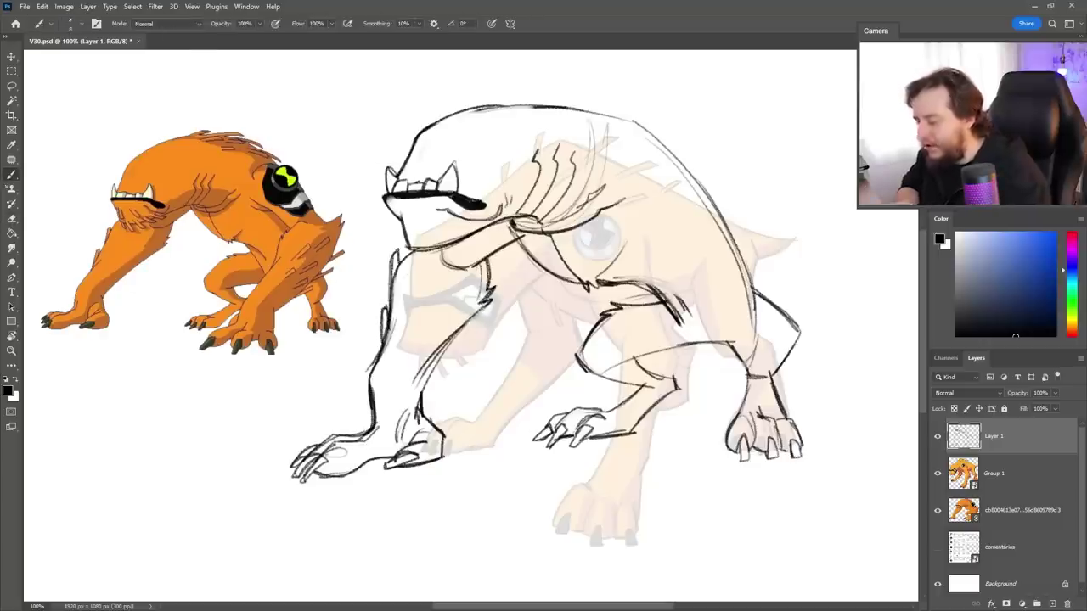
- Sketch the near shoulder with short muscle folds, a curved line behind the back and a contour toward the elbow
drag(626, 207, 642, 223)
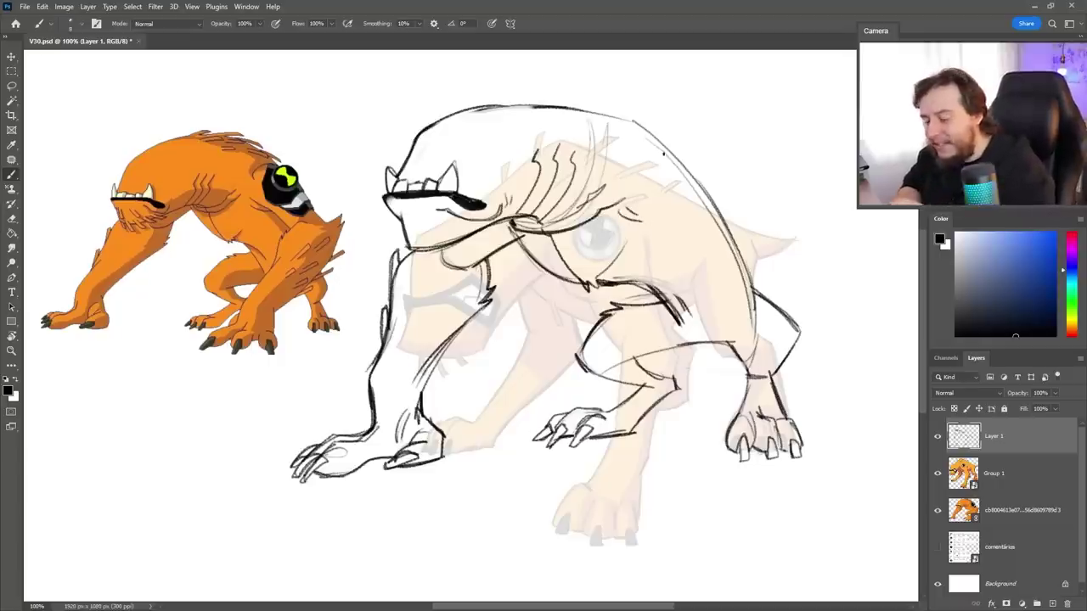
mouse_move(632, 180)
mouse_down()
mouse_move(632, 160)
mouse_move(664, 142)
mouse_up()
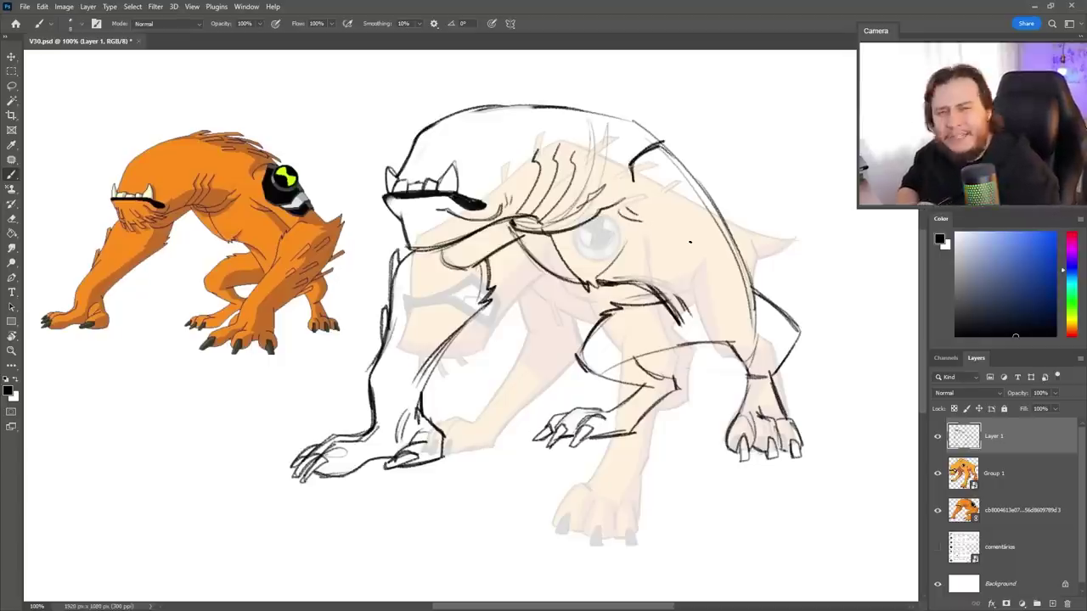
drag(674, 421, 648, 394)
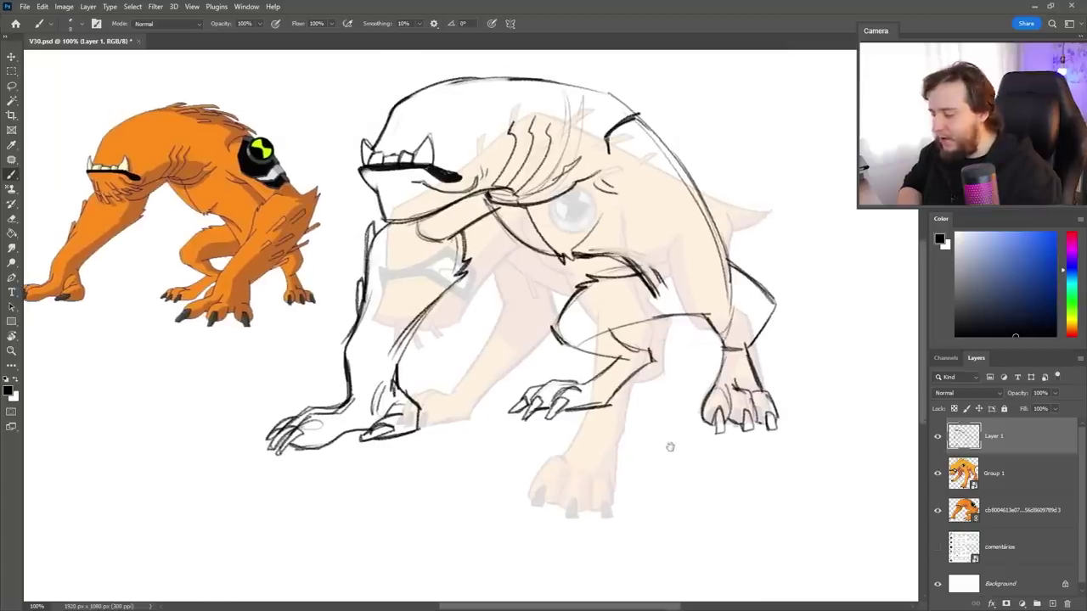
drag(670, 444, 663, 434)
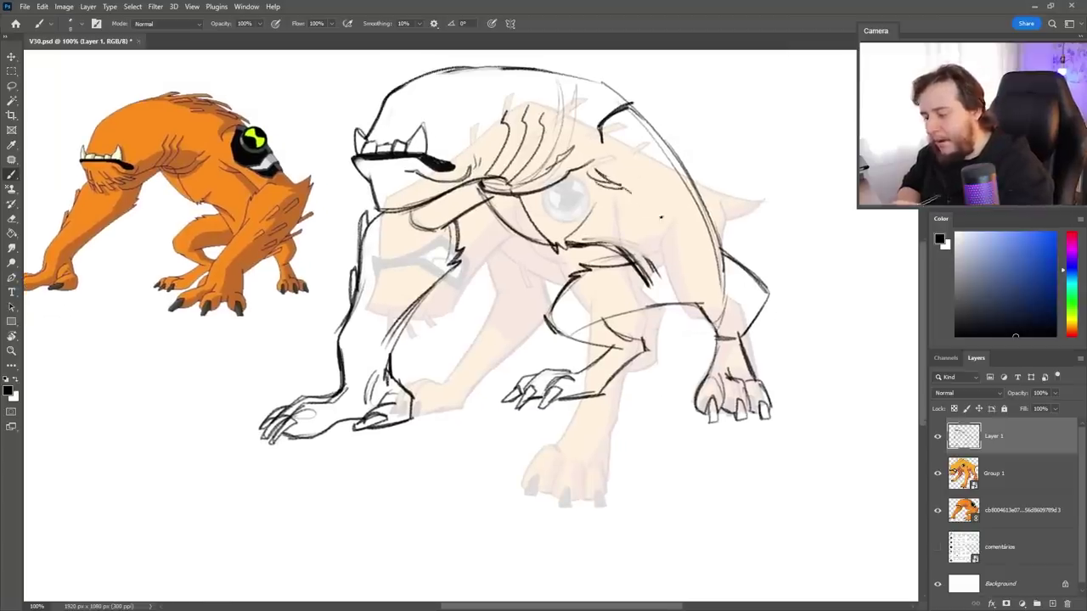
drag(622, 181, 667, 222)
- Enlarge the eraser and clear the hindquarter and hind-leg lines that cross the near front arm's area
key(e)
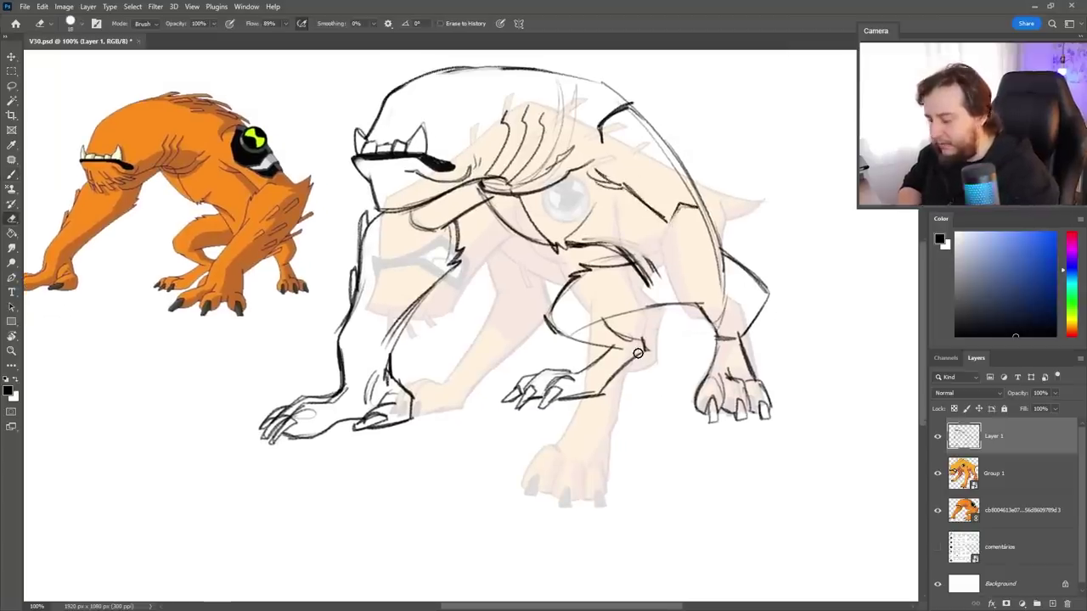
right_click(696, 316)
click(798, 116)
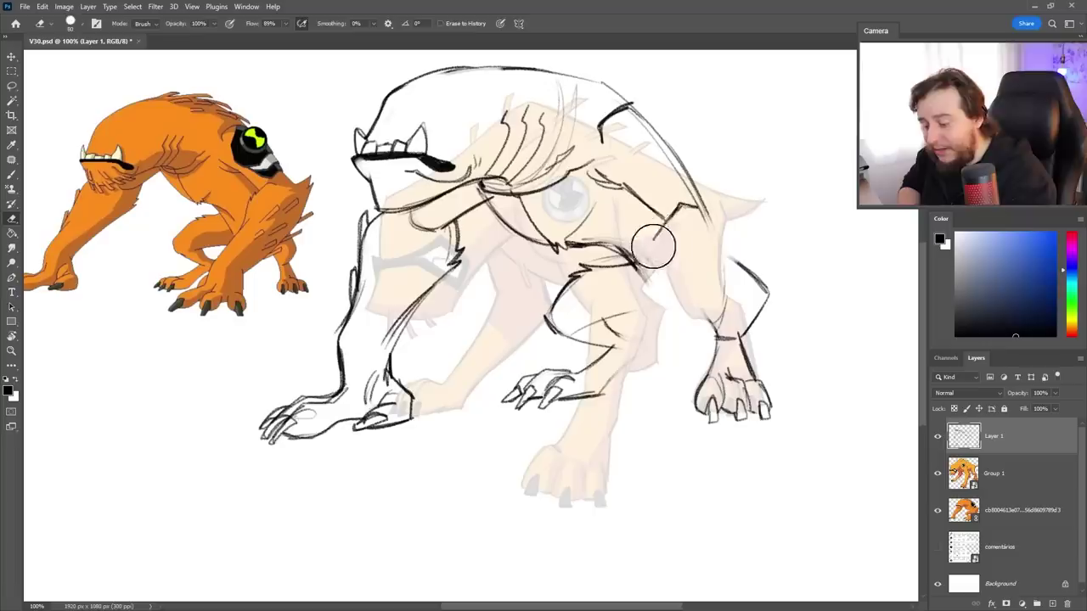
- Sketch the near front arm's inner contour from the elbow tuft to the wrist, ending in the first long-clawed toe
key(b)
mouse_move(681, 204)
mouse_down()
mouse_move(659, 231)
mouse_move(641, 302)
mouse_up()
mouse_move(671, 252)
mouse_down()
mouse_move(610, 367)
mouse_move(597, 428)
mouse_up()
mouse_move(603, 382)
mouse_down()
mouse_move(592, 435)
mouse_move(526, 475)
mouse_move(516, 503)
mouse_up()
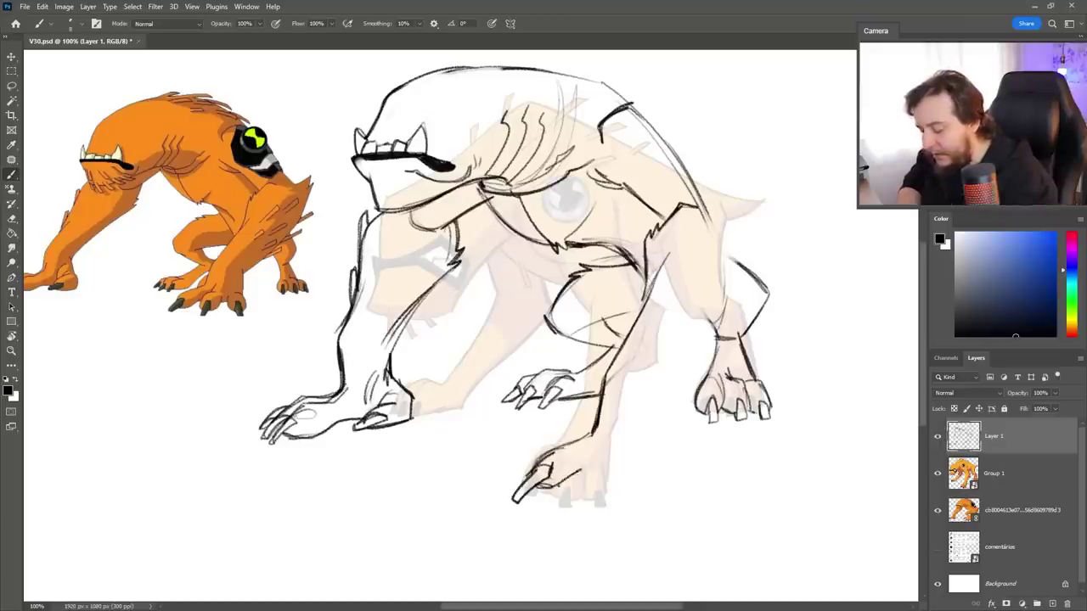
- Sketch the middle and outer toes of the near front paw with their long claws
drag(581, 469, 559, 486)
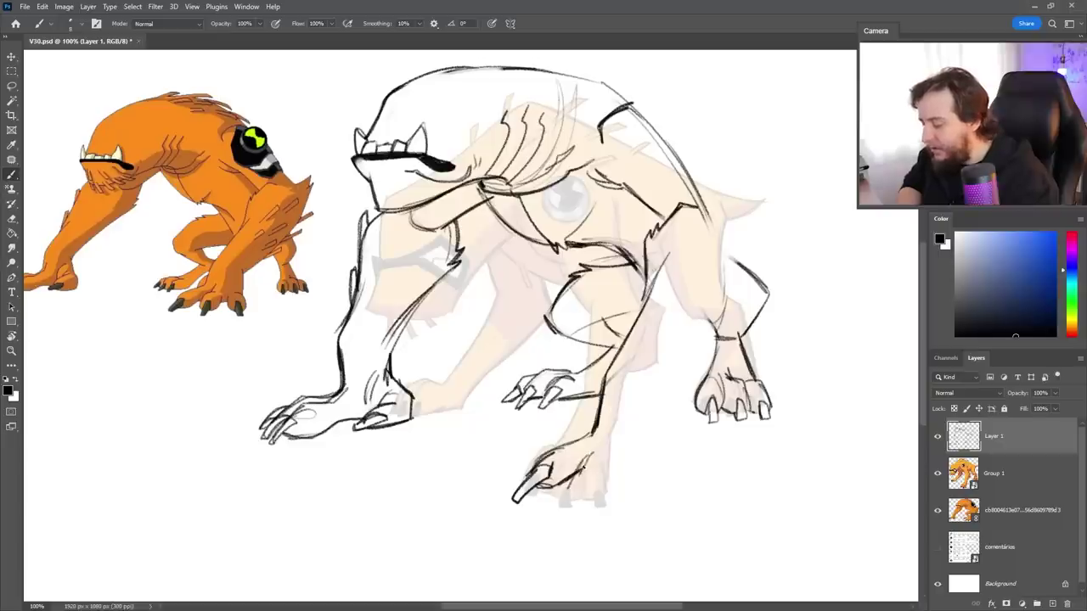
drag(603, 443, 584, 465)
mouse_move(613, 456)
mouse_down()
mouse_move(569, 491)
mouse_move(586, 486)
mouse_up()
key(e)
key(b)
mouse_move(611, 482)
mouse_down()
mouse_move(624, 478)
mouse_move(627, 489)
mouse_up()
drag(626, 461, 647, 458)
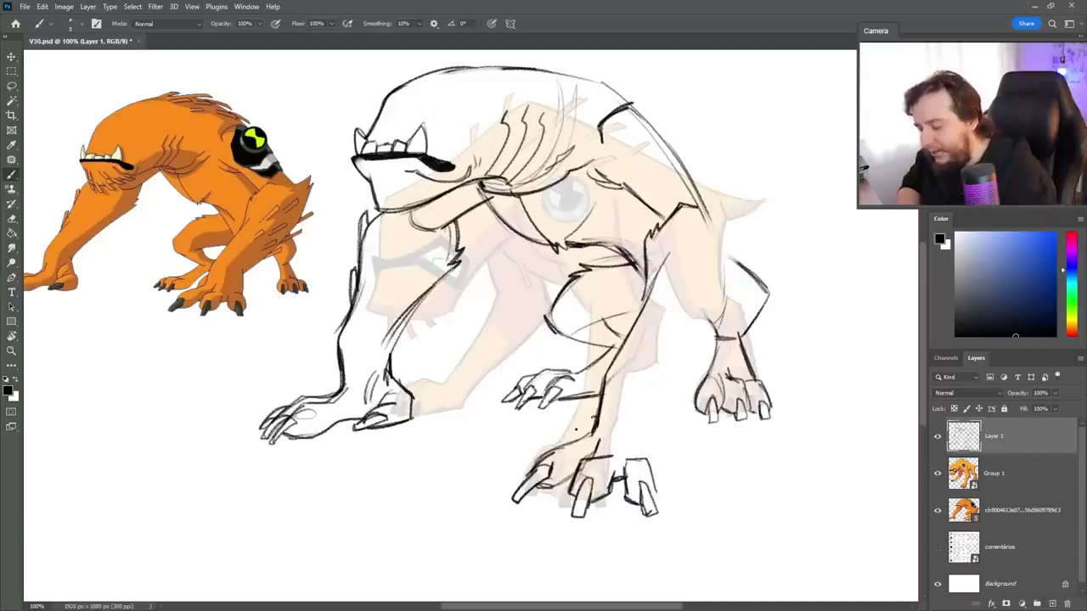
- Add the small thumb bump at the near front wrist and clean up the outer toe's claw
drag(574, 439, 600, 414)
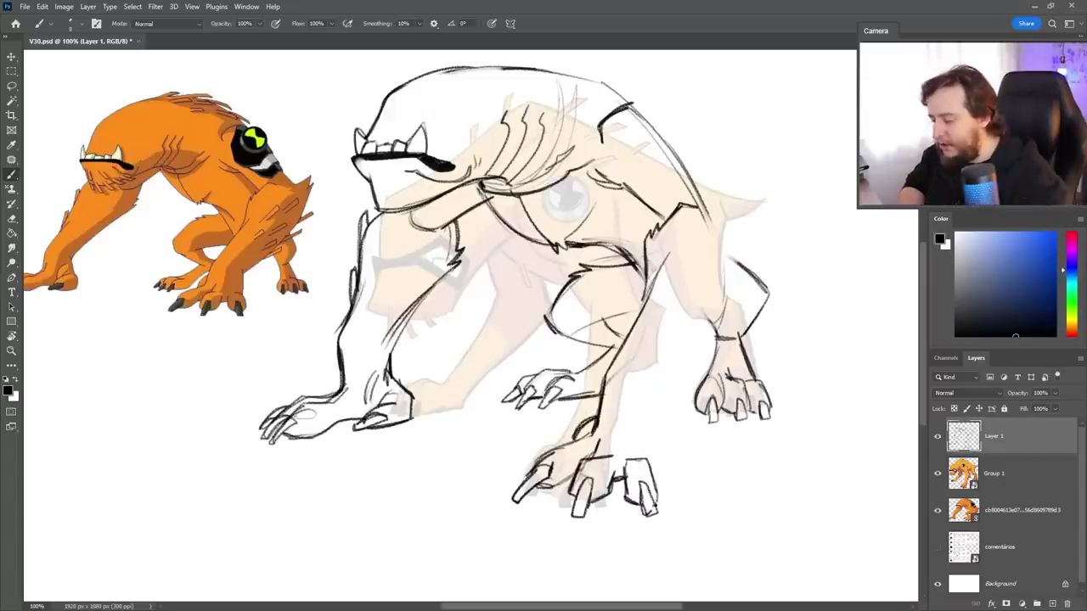
key(e)
drag(658, 482, 655, 502)
key(b)
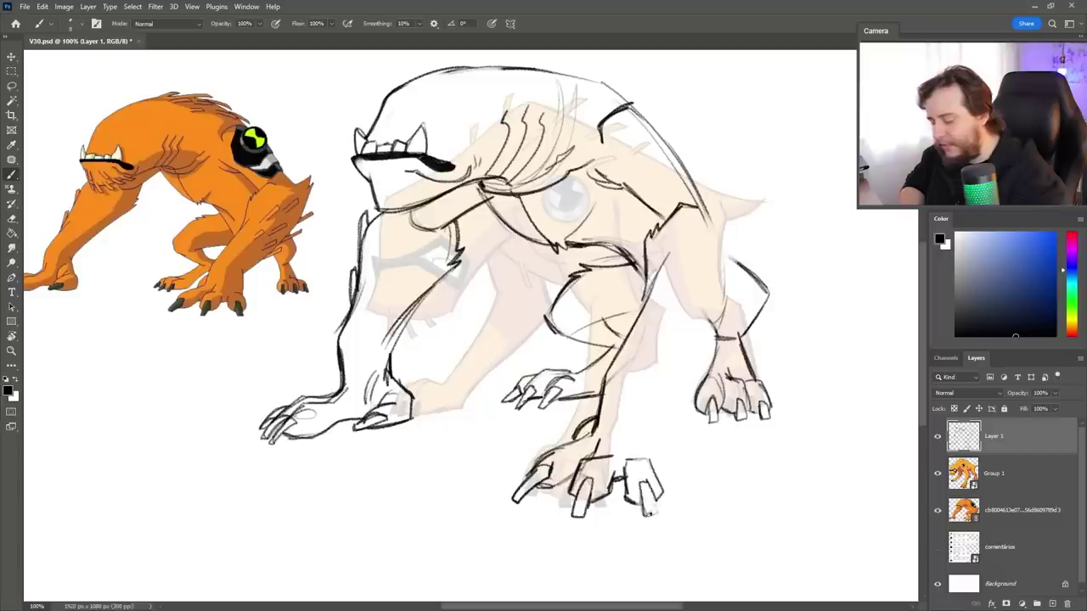
- Sketch the near forearm's outer contour from the outer toe up to a spiky elbow, reworking the wrist line
drag(649, 401, 652, 469)
drag(647, 394, 653, 471)
key(e)
key(b)
drag(652, 411, 656, 477)
key(e)
key(b)
mouse_move(653, 406)
mouse_down()
mouse_move(728, 293)
mouse_move(748, 240)
mouse_up()
mouse_move(710, 334)
mouse_down()
mouse_move(763, 175)
mouse_move(749, 163)
mouse_up()
mouse_move(749, 163)
mouse_down()
mouse_move(722, 199)
mouse_move(692, 165)
mouse_up()
- Sketch the upper-arm line from the shoulder to the elbow spikes and erase the excess lines beside it
drag(634, 110, 719, 188)
key(e)
mouse_move(666, 146)
mouse_down()
mouse_move(718, 295)
mouse_move(726, 194)
mouse_up()
key(b)
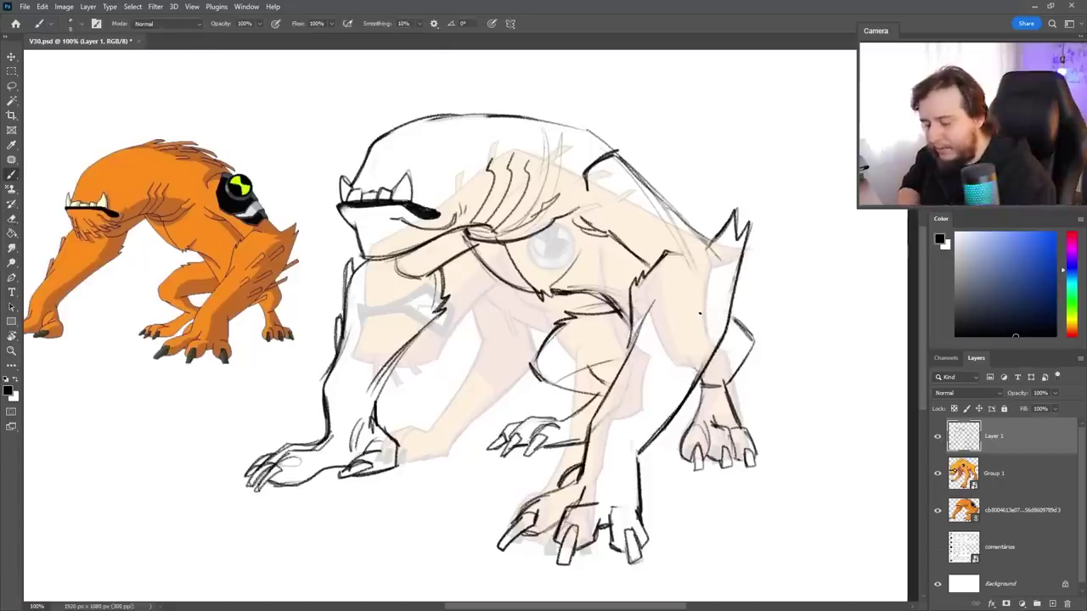
- Sketch long fur spikes across the near forearm and projecting from its outer edge
drag(731, 265, 700, 314)
mouse_move(739, 266)
mouse_down()
mouse_move(715, 310)
mouse_move(662, 338)
mouse_up()
drag(679, 314, 664, 368)
key(e)
key(b)
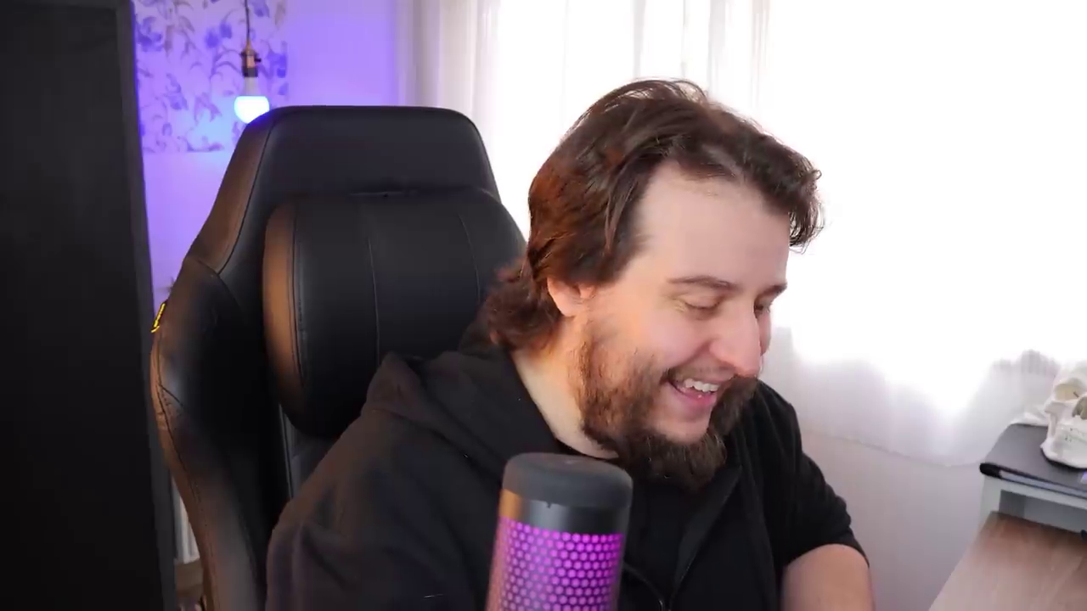
mouse_move(760, 299)
mouse_down()
mouse_move(723, 336)
mouse_move(657, 360)
mouse_up()
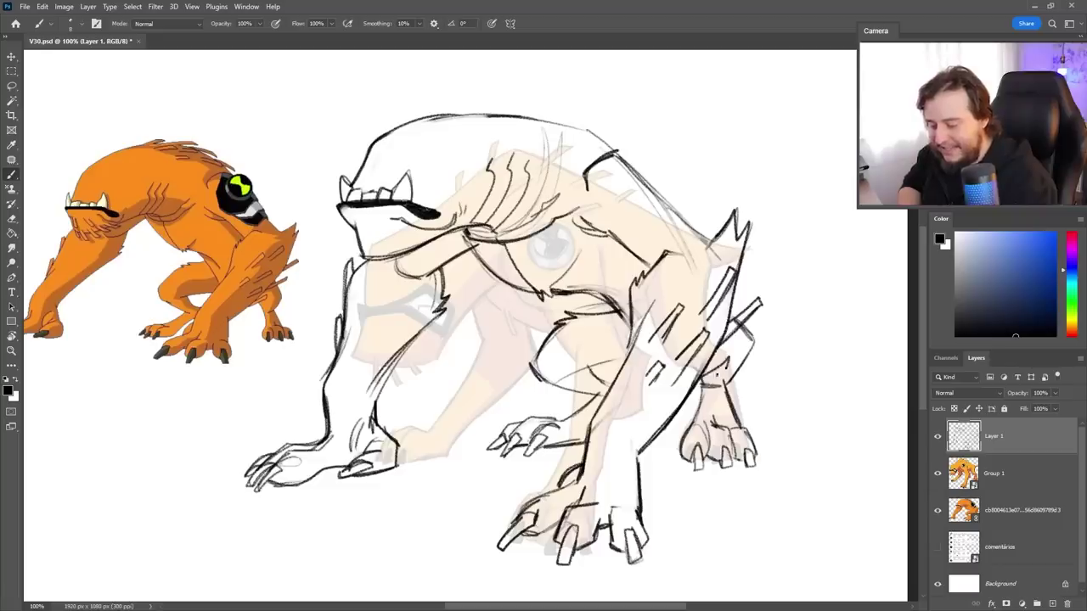
drag(727, 368, 692, 391)
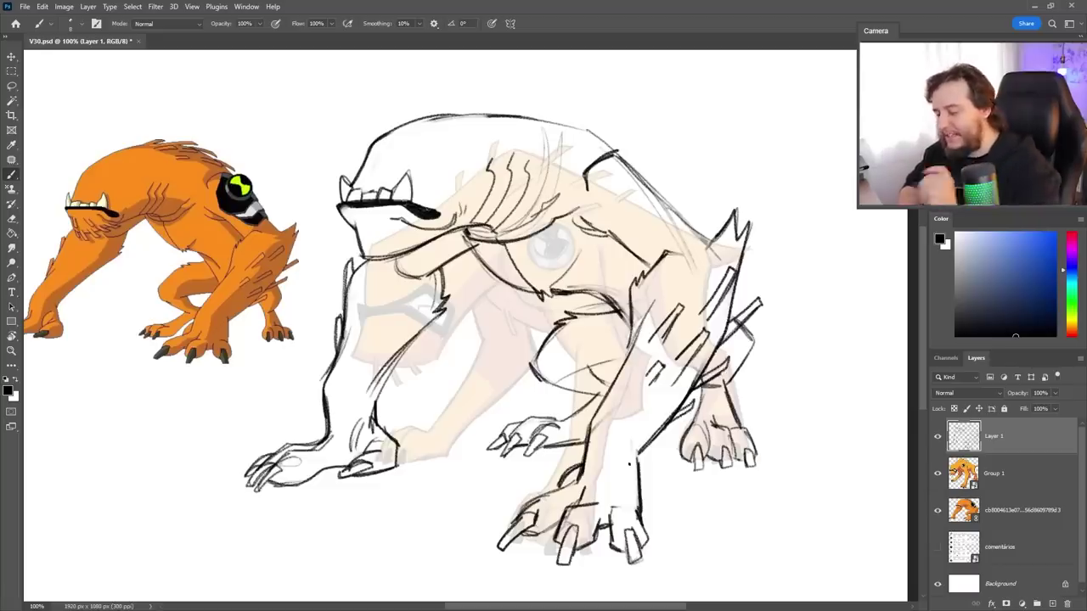
- Erase the chest curve and redraw it straighter, ending in a jagged fur tuft
key(e)
drag(486, 266, 520, 297)
key(b)
drag(466, 236, 537, 304)
key(e)
key(b)
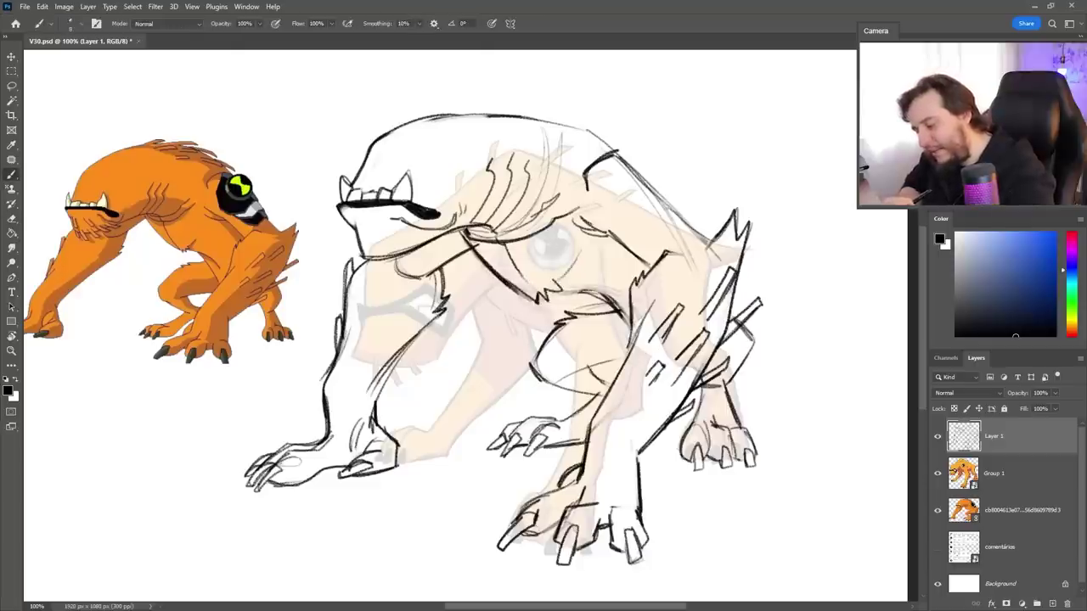
- Sketch the belly line behind the chest tuft and reinforce the forward hind leg's thigh and knee contours
drag(578, 257, 560, 284)
drag(554, 289, 626, 296)
mouse_move(561, 322)
mouse_down()
mouse_move(528, 370)
mouse_move(548, 386)
mouse_move(606, 382)
mouse_move(634, 360)
mouse_up()
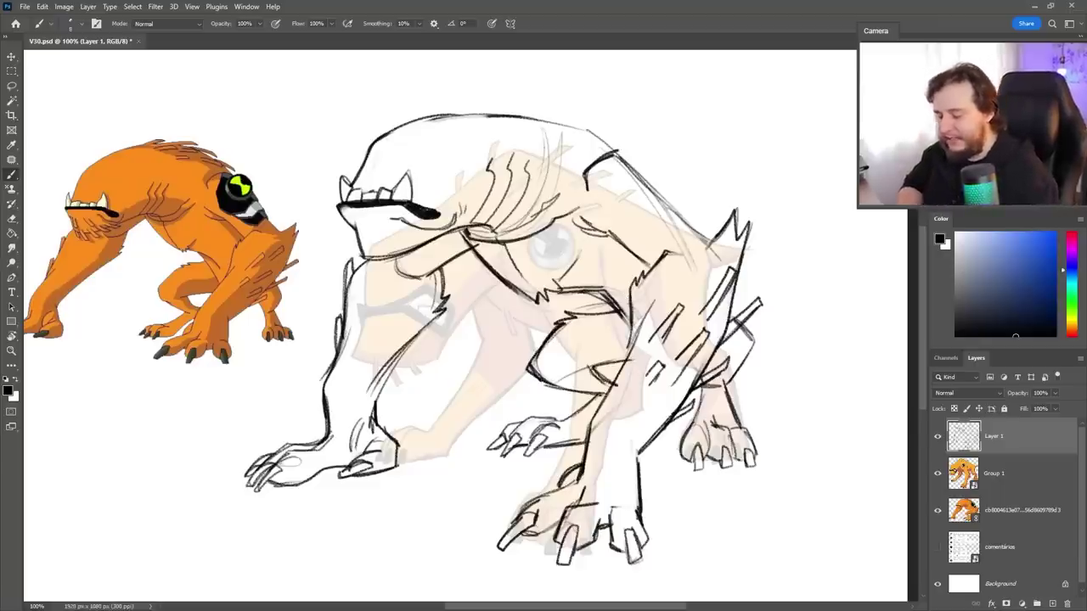
- Erase the top of the back line and redraw it slightly higher from the forehead toward the shoulder
key(e)
mouse_move(437, 127)
mouse_down()
mouse_move(547, 118)
mouse_move(458, 112)
mouse_up()
key(b)
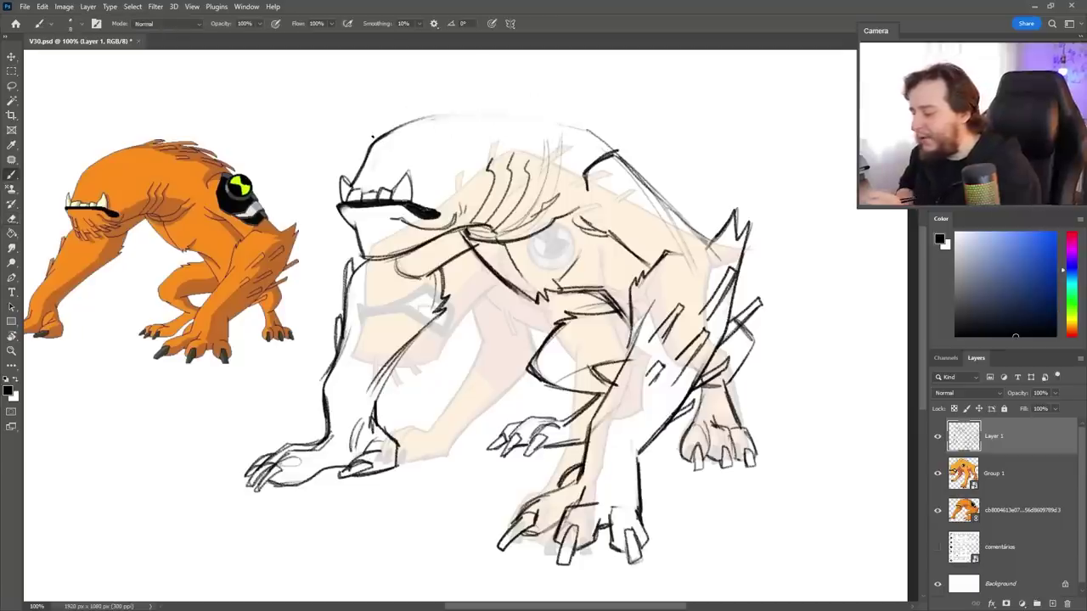
drag(374, 139, 507, 104)
drag(389, 134, 549, 108)
drag(443, 112, 569, 115)
key(e)
drag(423, 129, 537, 116)
key(b)
drag(391, 135, 528, 106)
mouse_move(392, 133)
mouse_down()
mouse_move(560, 107)
mouse_move(610, 149)
mouse_up()
key(e)
key(b)
- Complete the back line to the shoulder, and sketch the round emblem there with its band shaded black
mouse_move(562, 109)
mouse_down()
mouse_move(650, 188)
mouse_move(628, 182)
mouse_move(667, 174)
mouse_move(670, 206)
mouse_up()
key(e)
key(b)
mouse_move(603, 160)
mouse_down()
mouse_move(599, 202)
mouse_move(614, 221)
mouse_move(616, 194)
mouse_move(623, 225)
mouse_move(674, 244)
mouse_up()
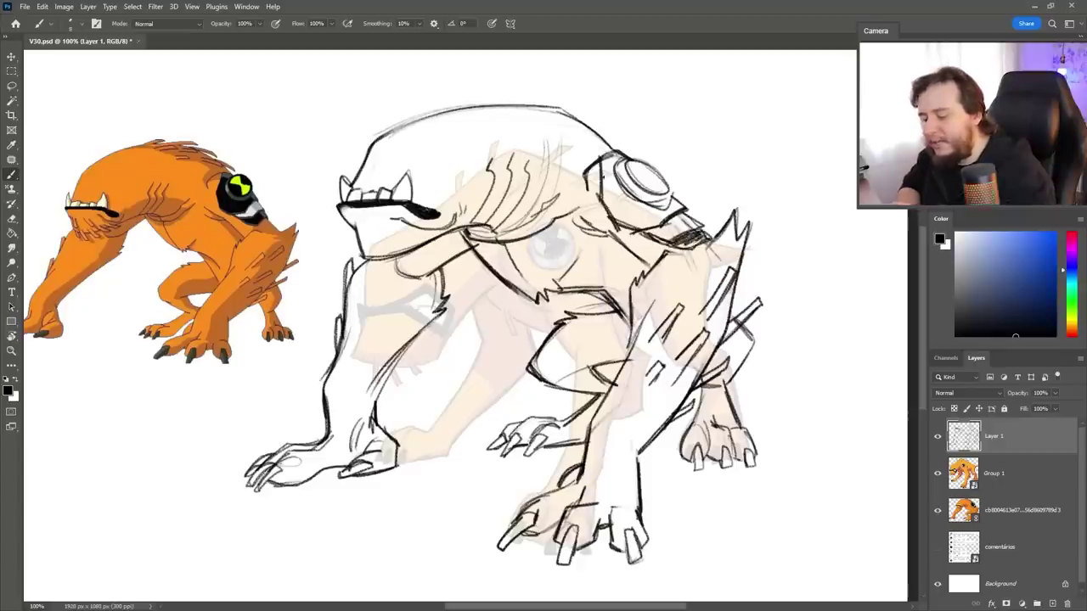
mouse_move(605, 163)
mouse_down()
mouse_move(600, 197)
mouse_move(628, 227)
mouse_up()
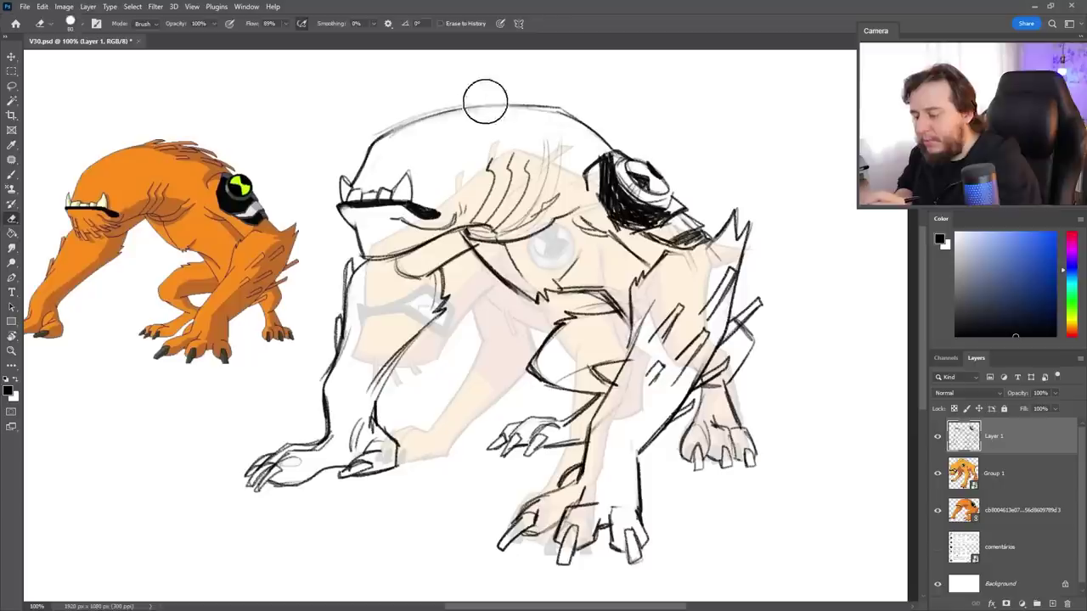
- Sketch a row of jagged fur spikes along the upper back toward the shoulder emblem, and reinforce the forehead outline
mouse_move(470, 108)
mouse_down()
mouse_move(510, 93)
mouse_move(551, 132)
mouse_up()
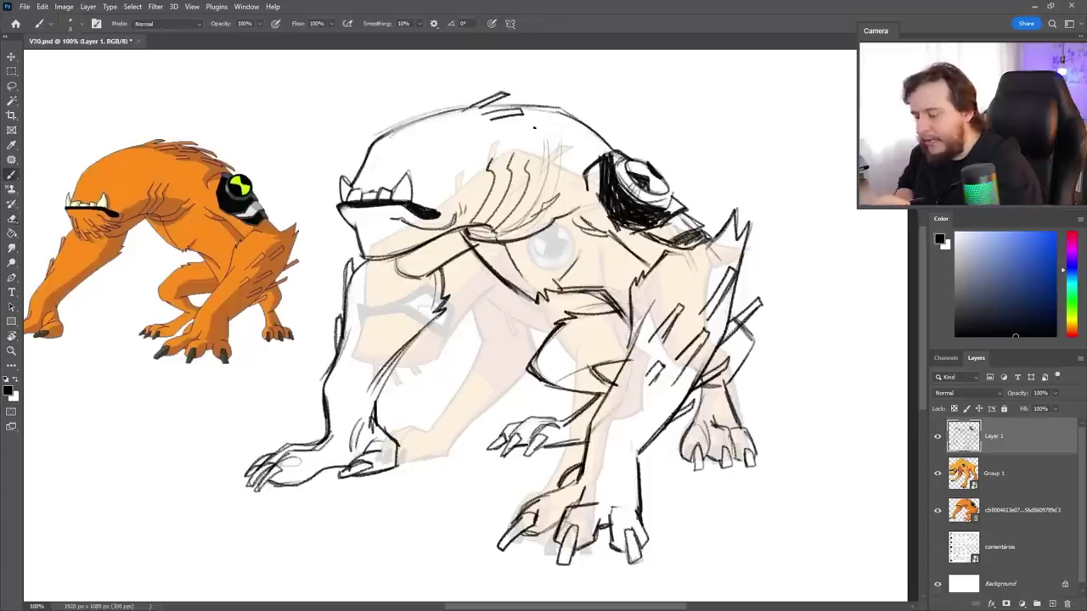
mouse_move(505, 107)
mouse_down()
mouse_move(564, 100)
mouse_move(567, 114)
mouse_up()
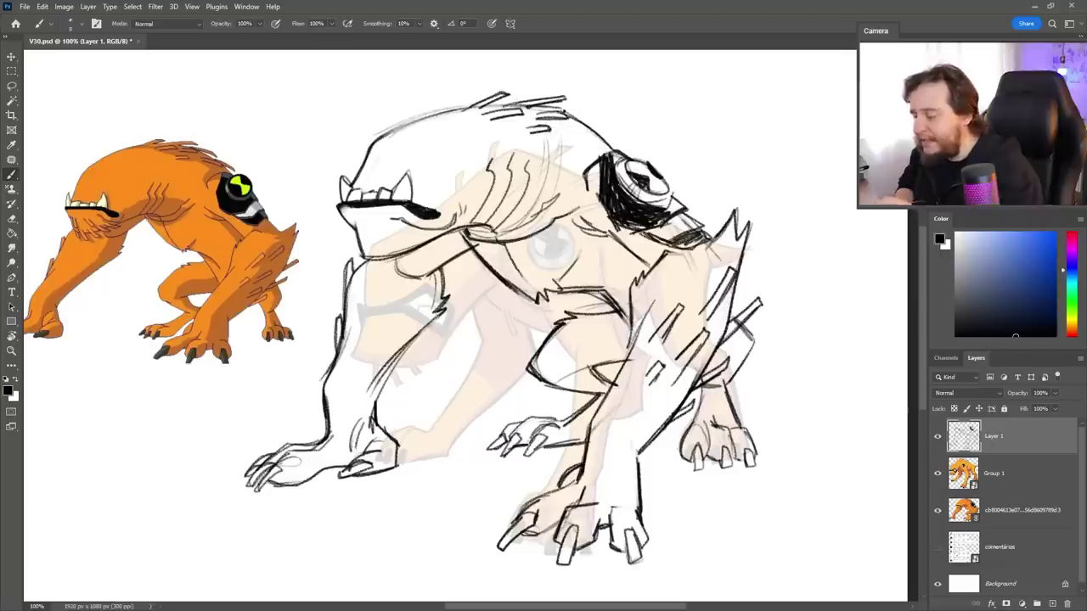
key(e)
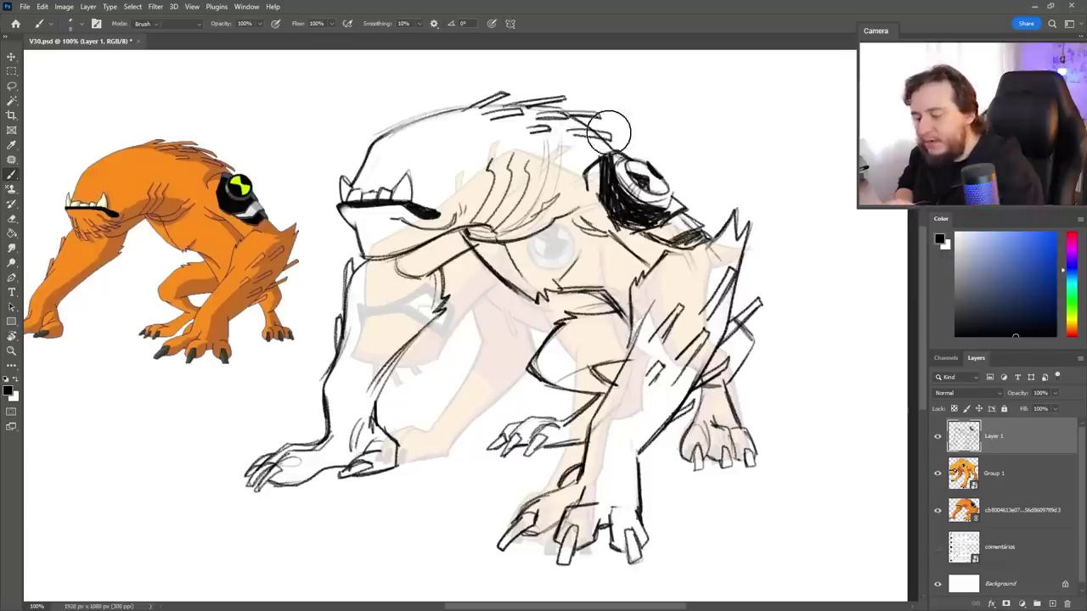
right_click(608, 134)
key(Escape)
key(b)
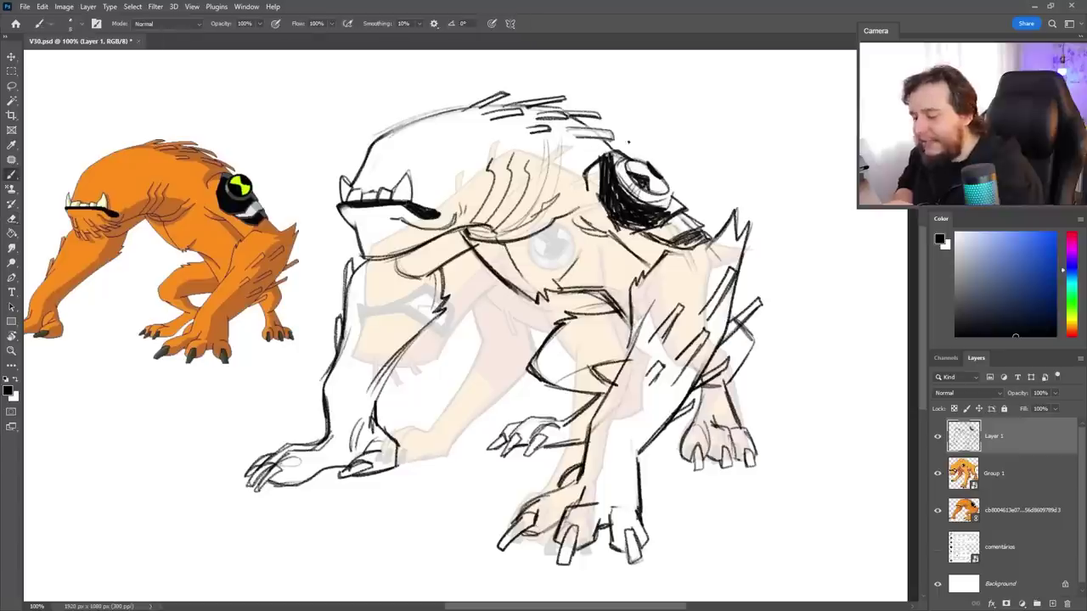
drag(598, 129, 635, 143)
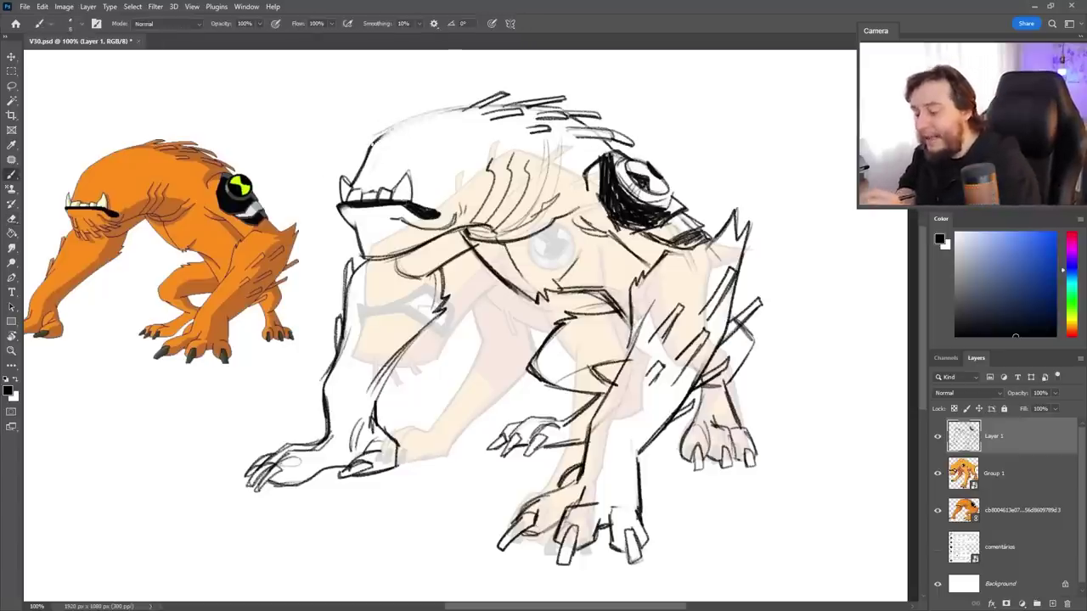
mouse_move(372, 144)
mouse_down()
mouse_move(472, 107)
mouse_move(364, 165)
mouse_up()
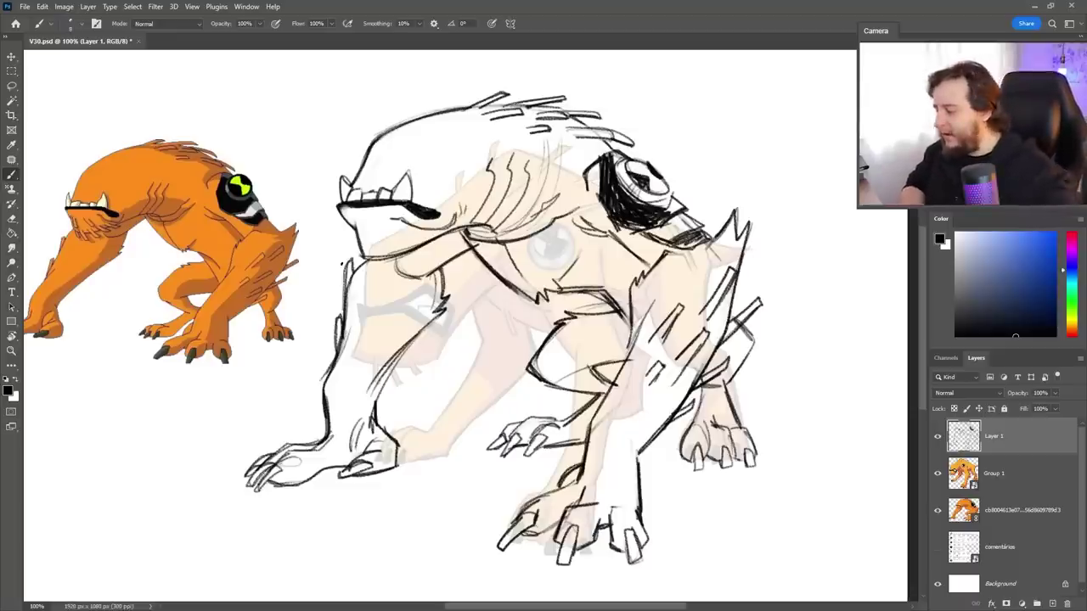
- Add short fur marks on the chin just below the mouth
key(e)
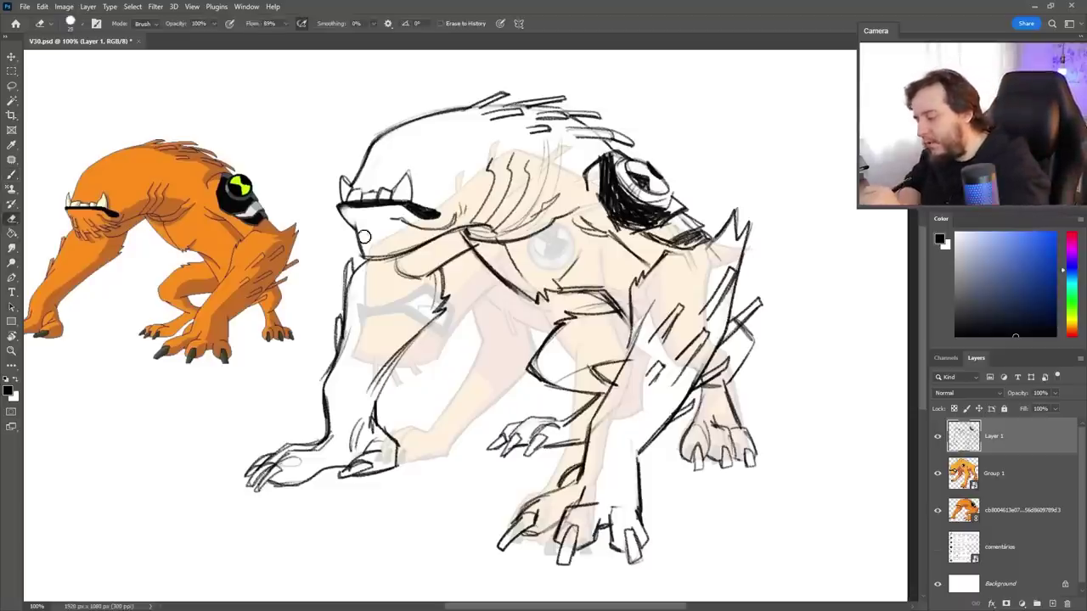
key(b)
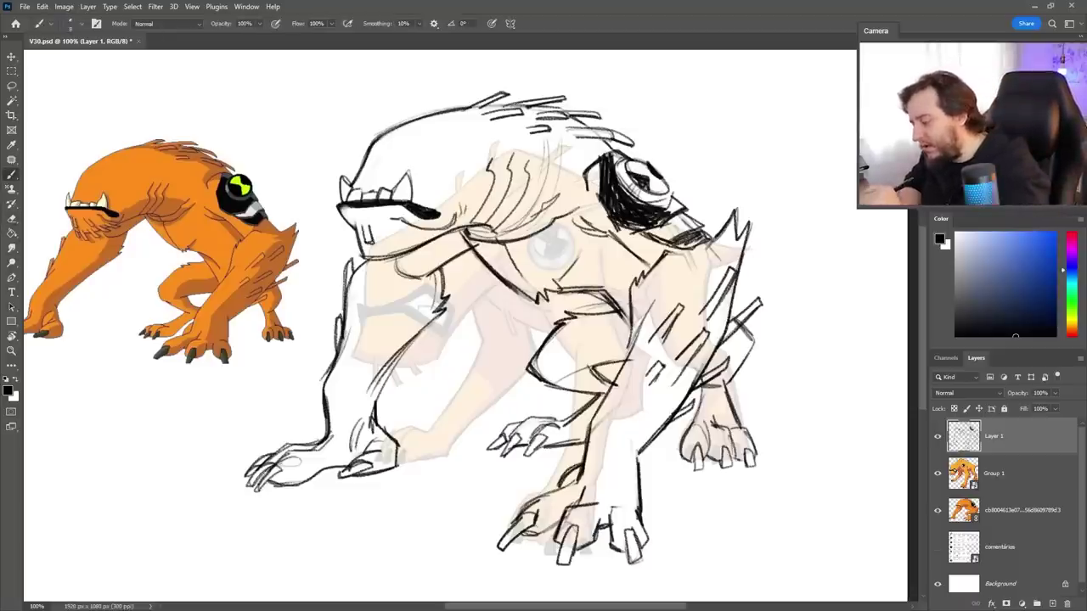
drag(389, 238, 394, 237)
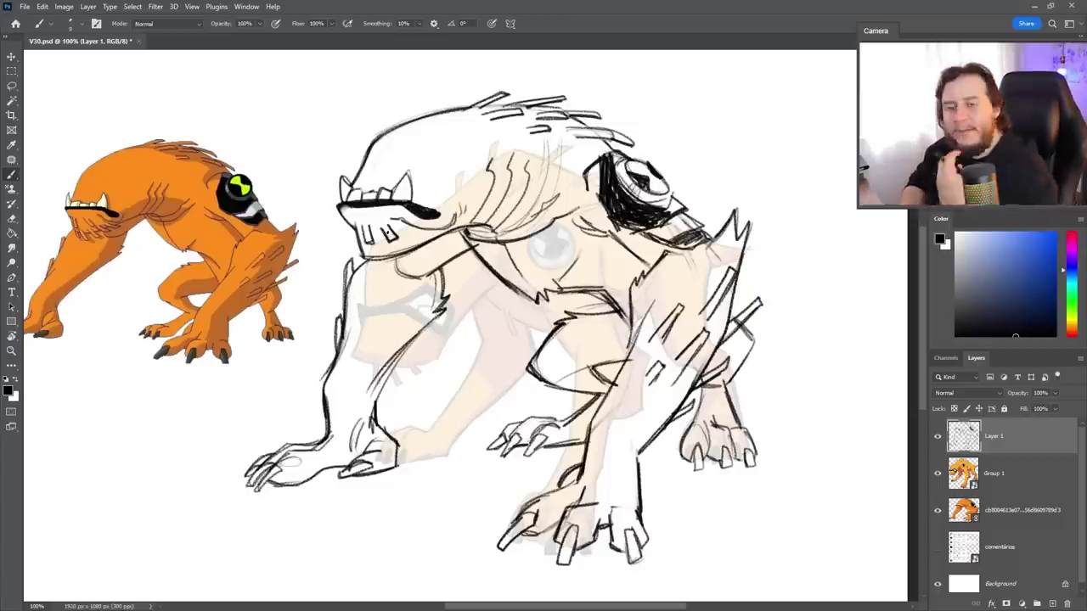
- Erase the lower jaw line in parts and replace it with blocky fur tufts from the chin back to the throat
key(e)
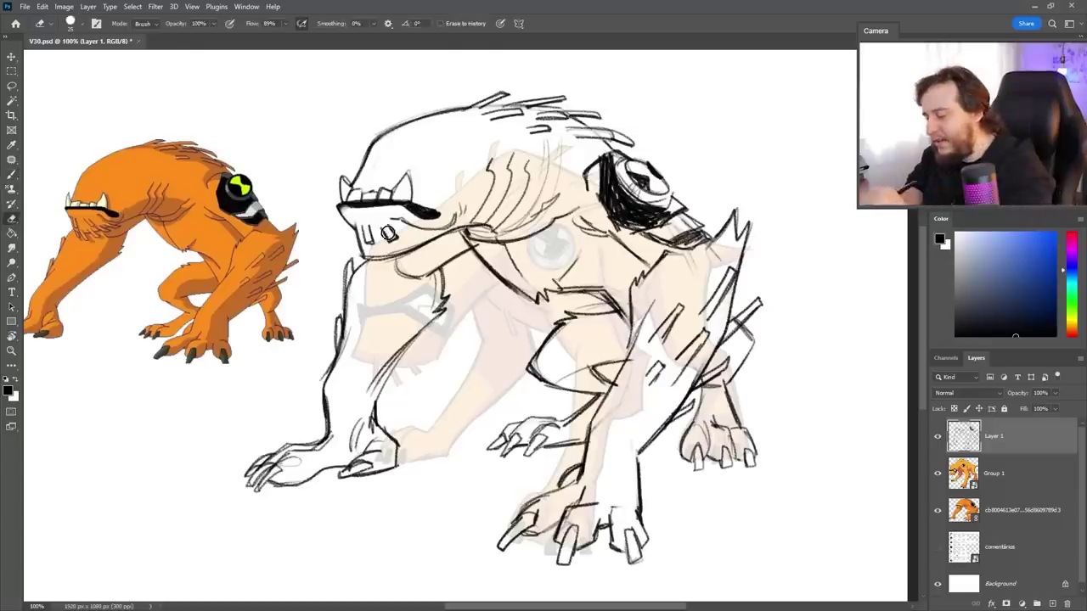
drag(390, 257, 374, 258)
key(b)
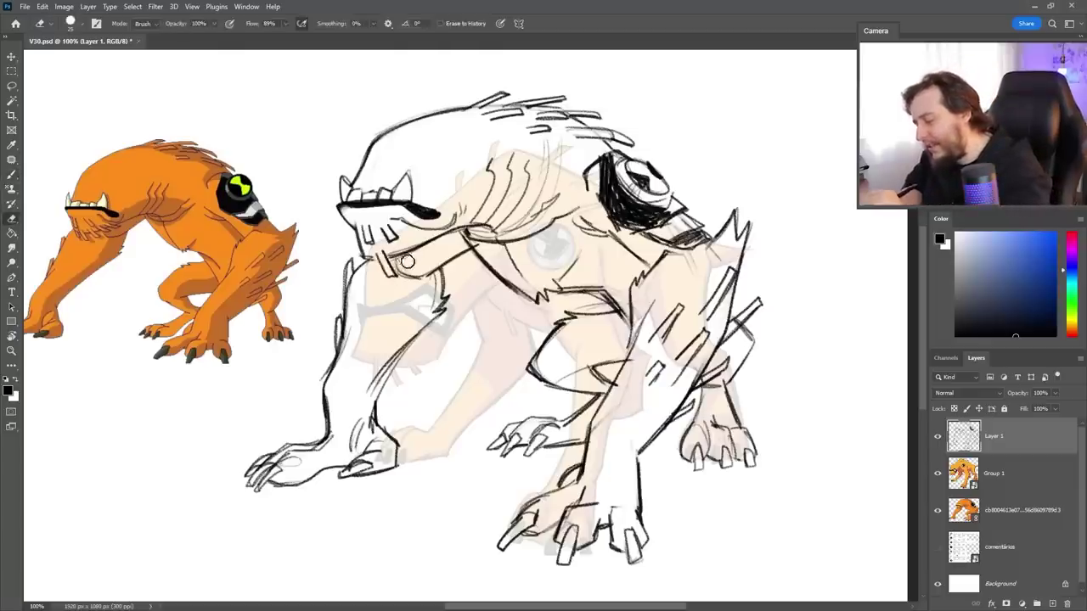
key(e)
mouse_move(410, 263)
mouse_down()
mouse_move(447, 235)
mouse_move(443, 251)
mouse_up()
key(b)
key(e)
key(b)
drag(438, 231, 455, 242)
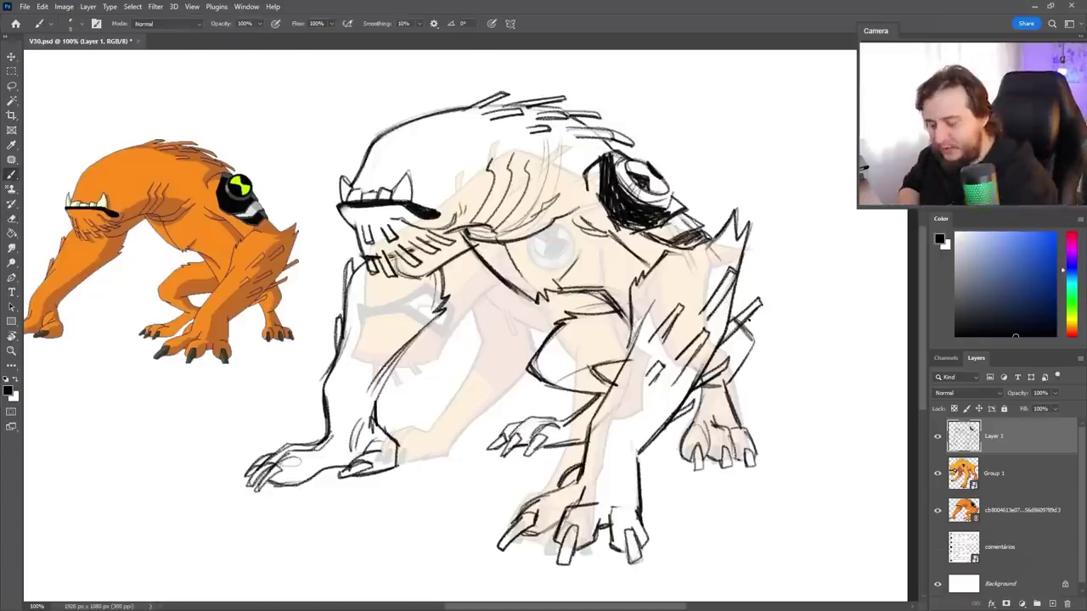
- Redraw the spike projecting behind the front foreleg and darken the fur marks along the forearm
mouse_move(751, 316)
mouse_down()
mouse_move(732, 323)
mouse_move(762, 298)
mouse_move(734, 334)
mouse_move(648, 387)
mouse_up()
key(e)
key(b)
key(e)
key(b)
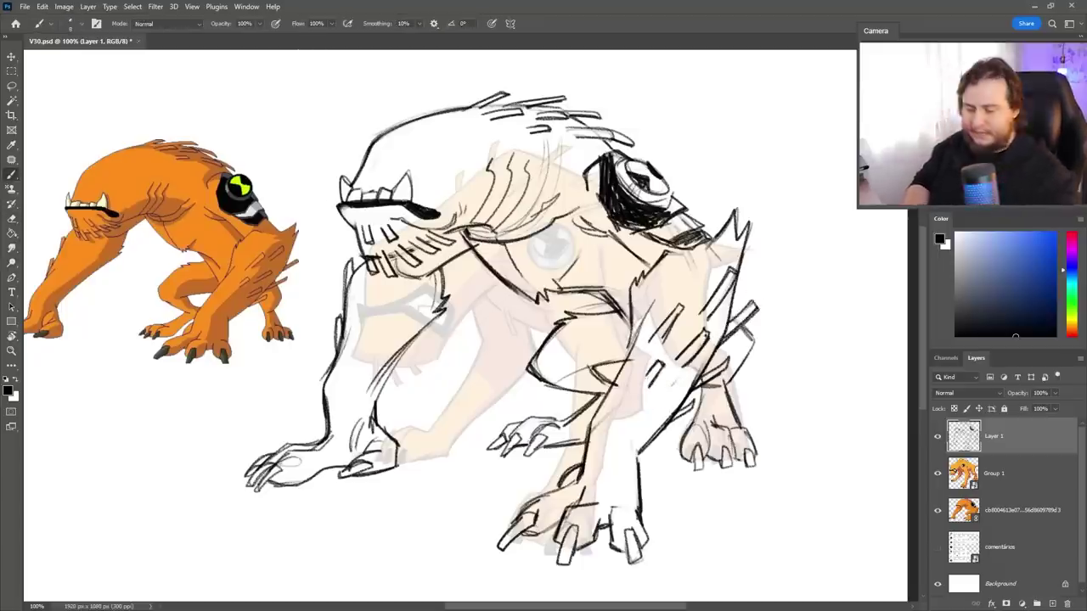
- Toggle Layer 1 and Group 1 to compare the new sketch with the memory drawing, leaving Group 1 hidden
drag(937, 437, 938, 473)
click(937, 473)
click(938, 436)
click(936, 470)
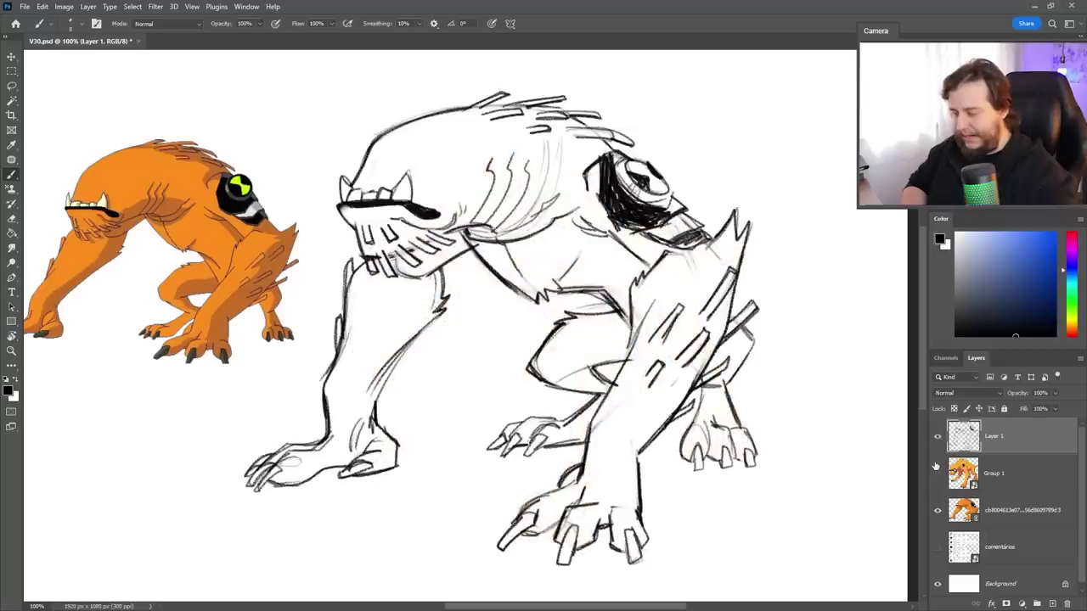
click(937, 473)
click(938, 436)
click(938, 435)
click(938, 473)
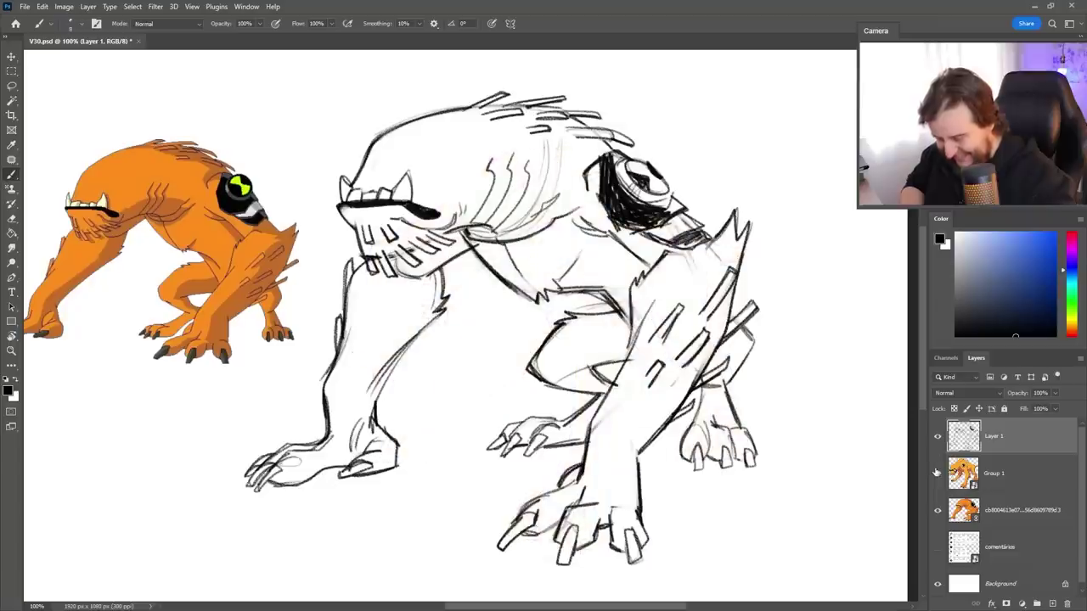
- Add a new layer and select the creature's silhouette by inverting a Magic Wand selection of Layer 1's empty background
click(1052, 604)
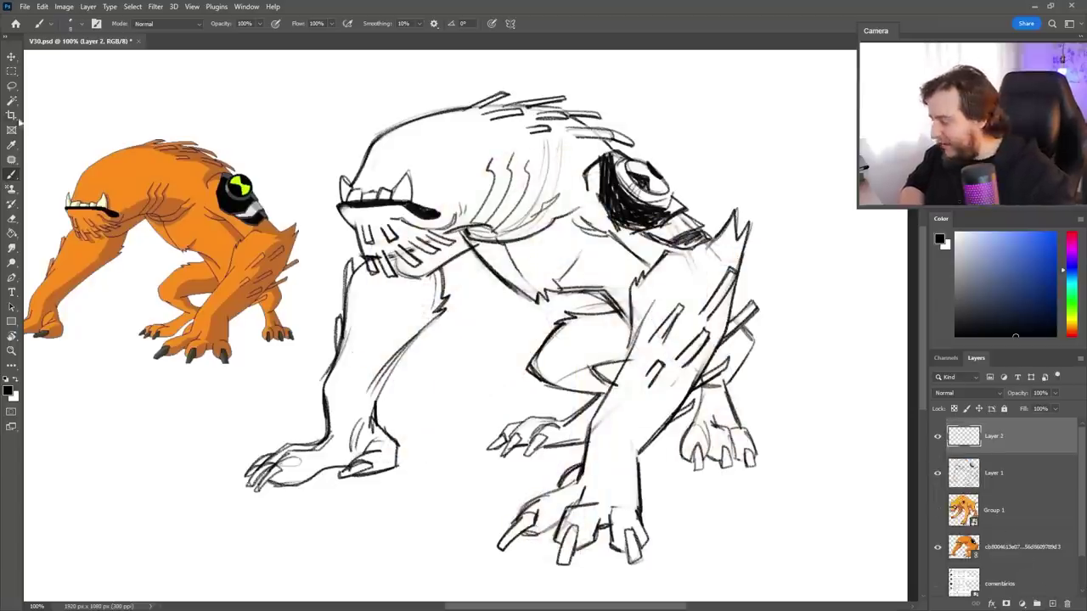
key(w)
click(949, 469)
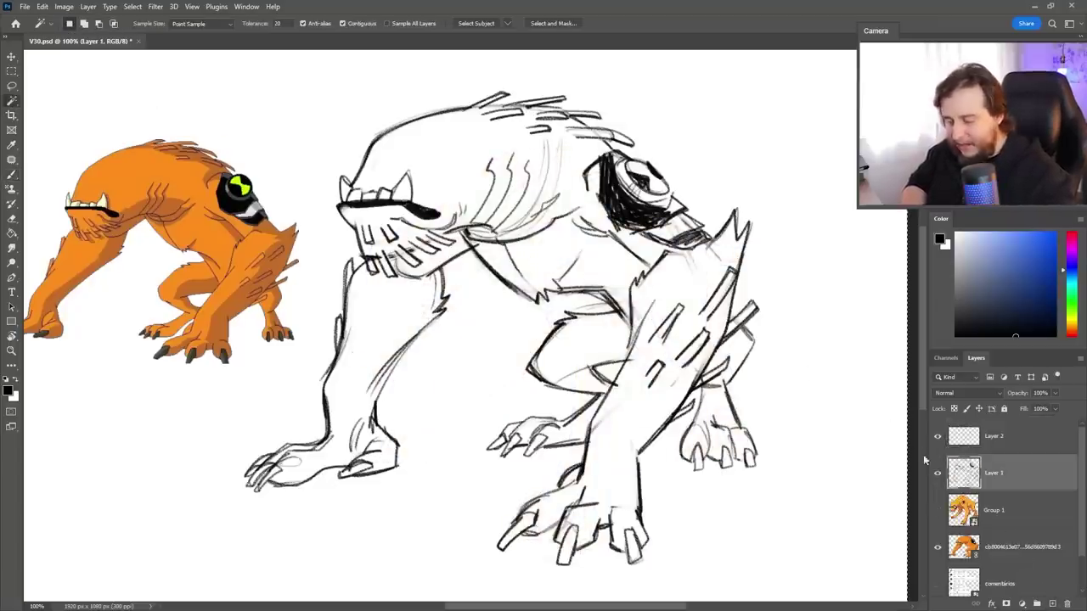
click(762, 385)
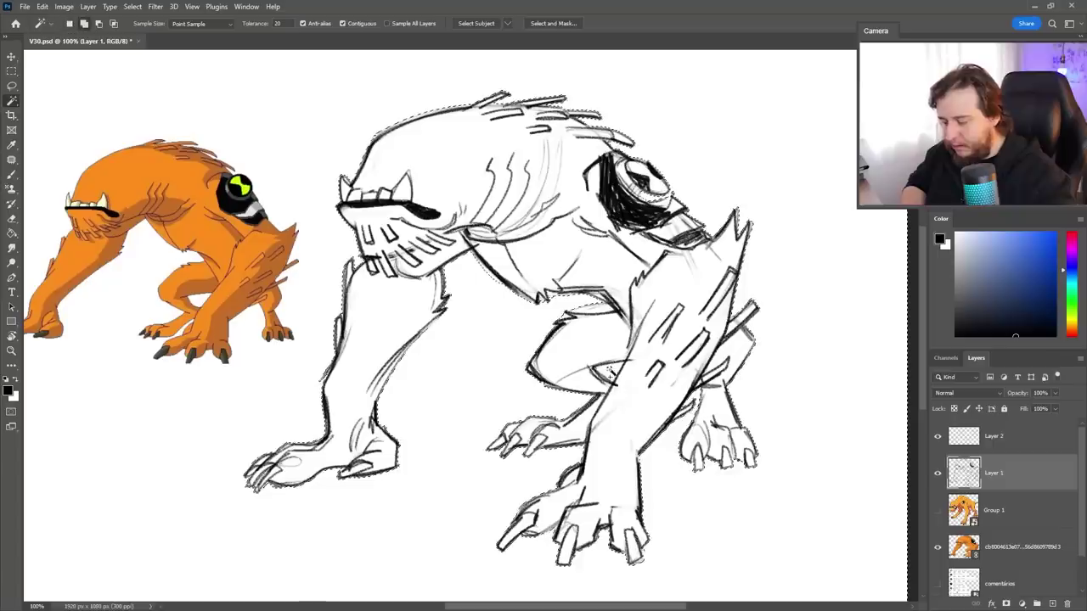
key(ctrl+shift+i)
key(l)
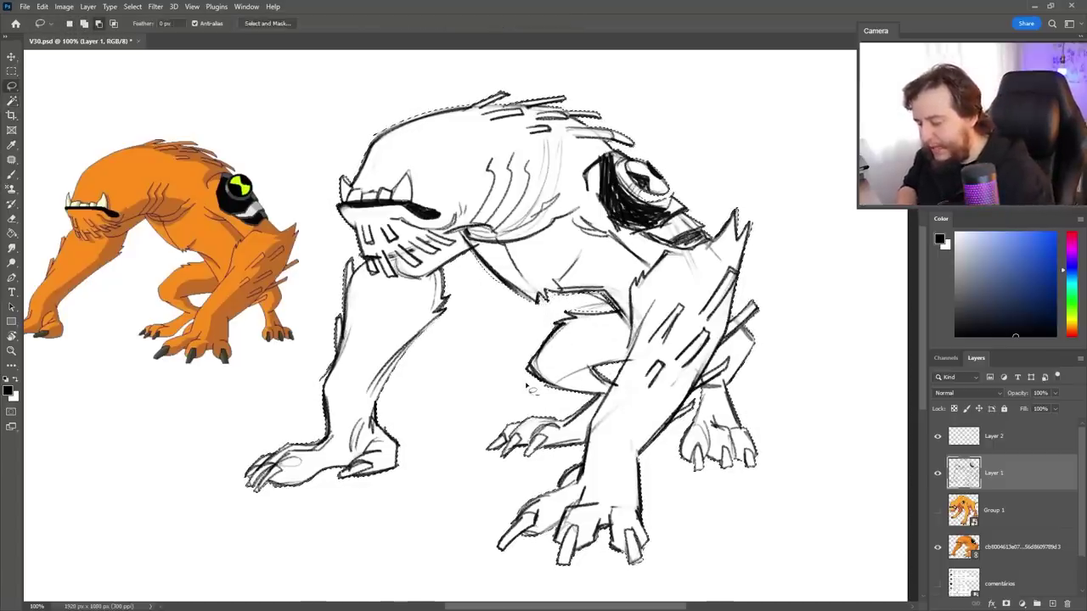
- Choose an orange colour, move Layer 2 beneath Layer 1, and fill the silhouette selection on it
click(1074, 331)
drag(1003, 283, 1027, 239)
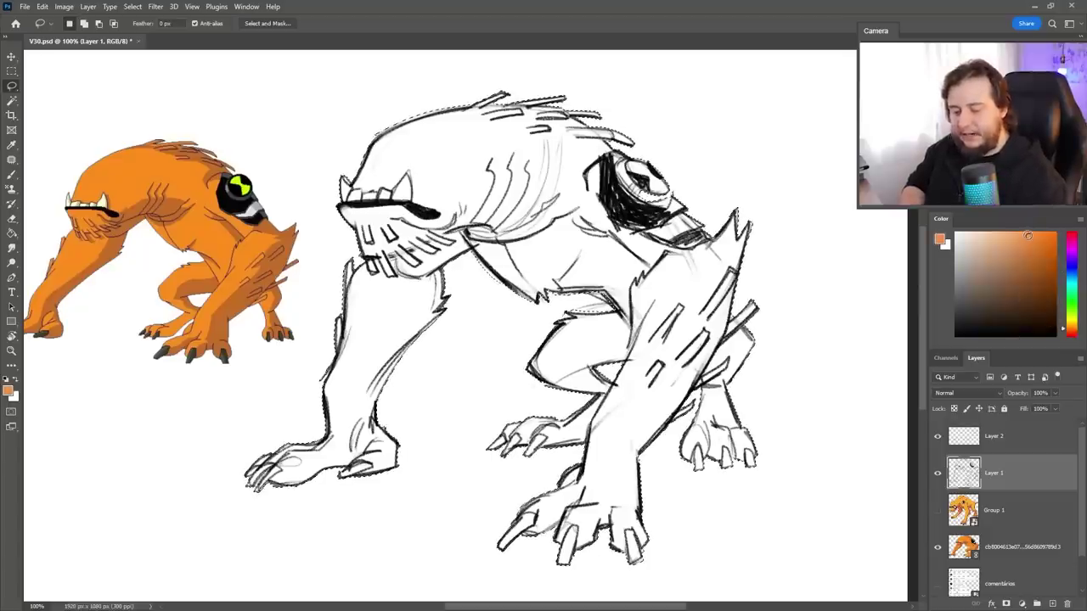
mouse_move(1007, 444)
mouse_down()
mouse_move(1021, 447)
mouse_move(1019, 491)
mouse_up()
key(g)
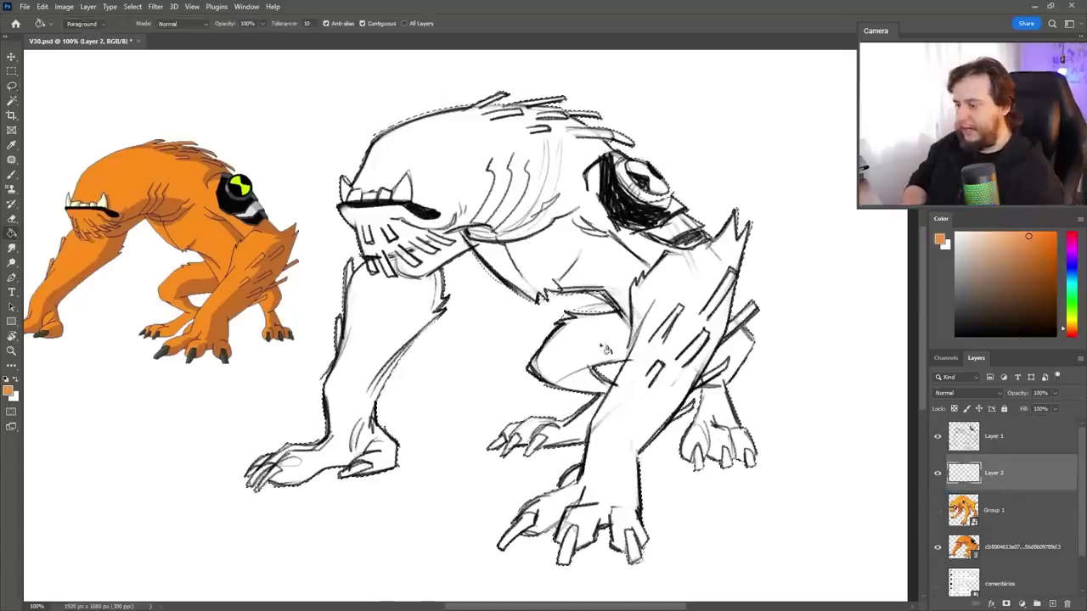
click(594, 280)
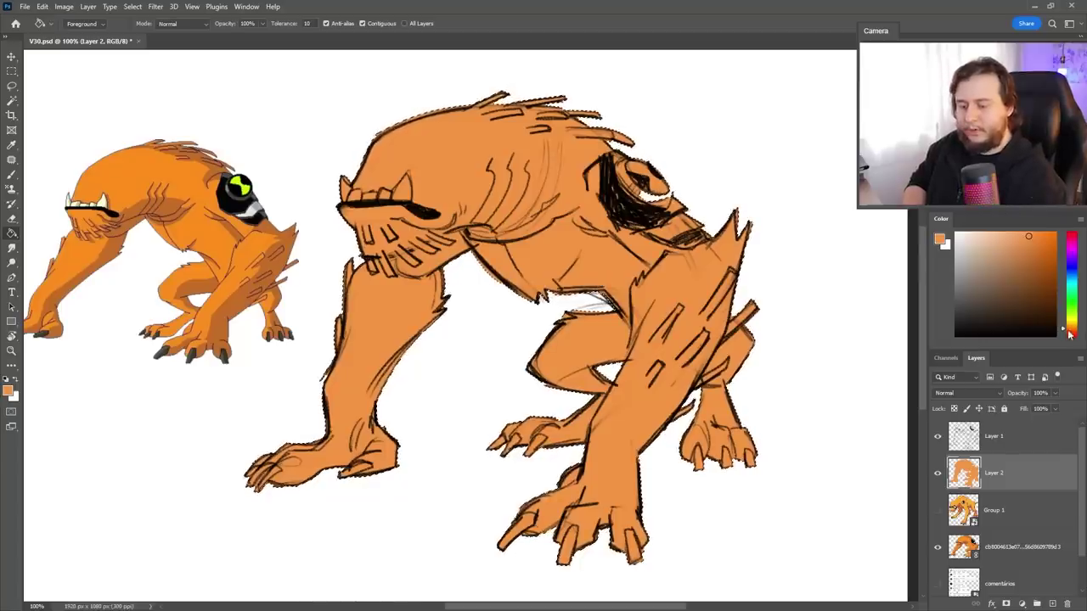
- Refill the silhouette with redder and yellower oranges, settling on a light yellowish orange
drag(1069, 332, 1069, 329)
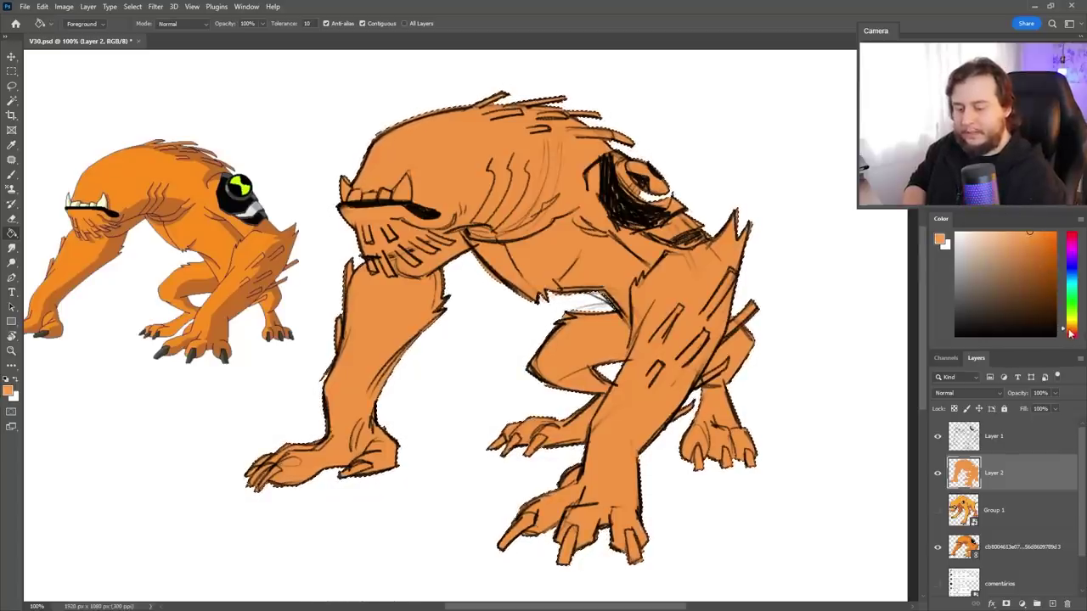
click(630, 304)
click(1064, 333)
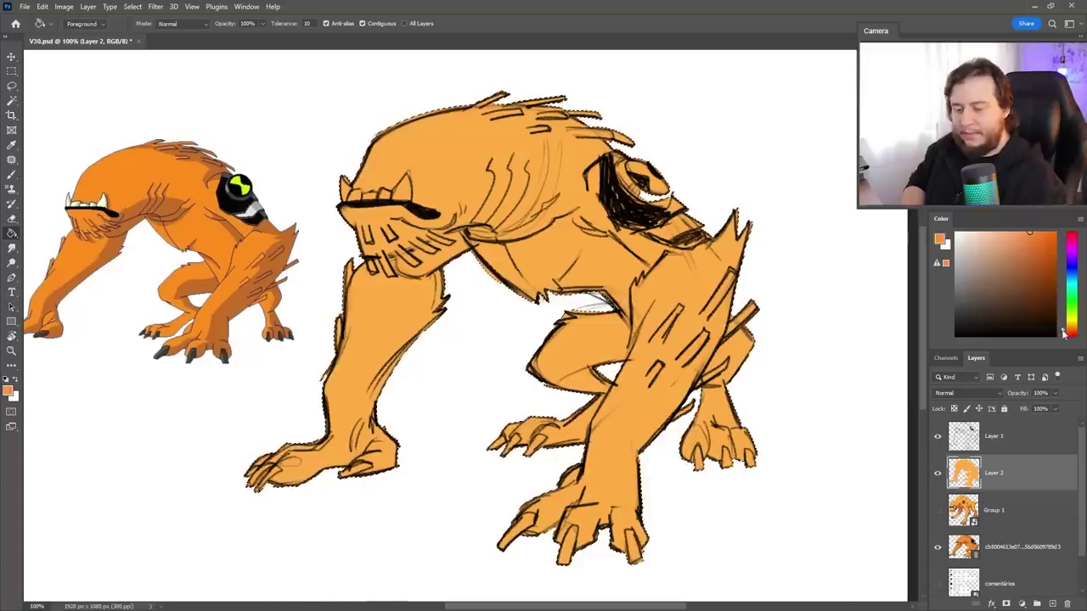
click(654, 317)
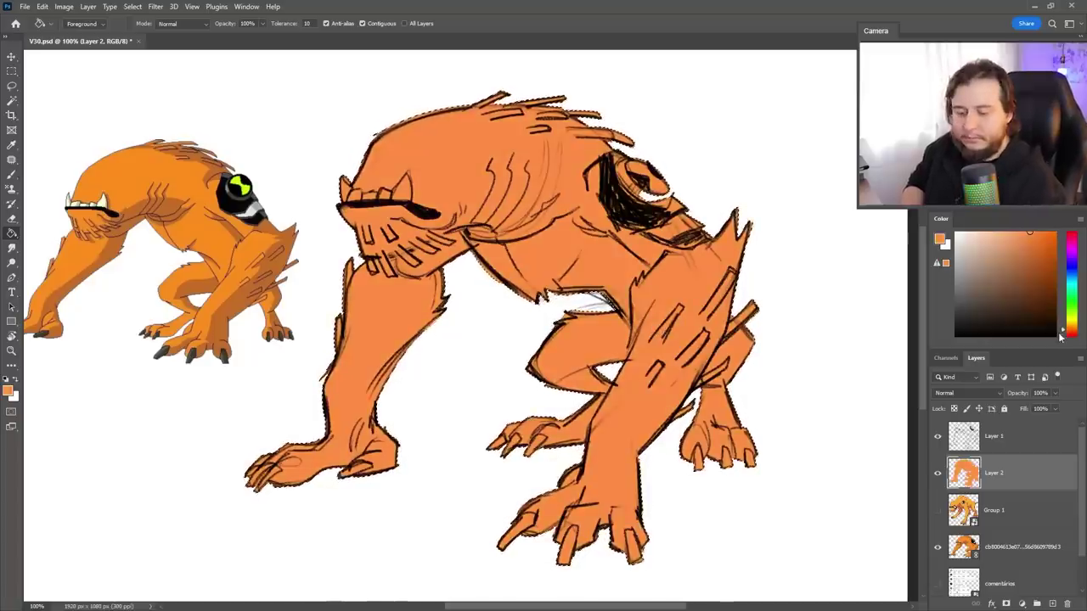
drag(1064, 334, 1060, 332)
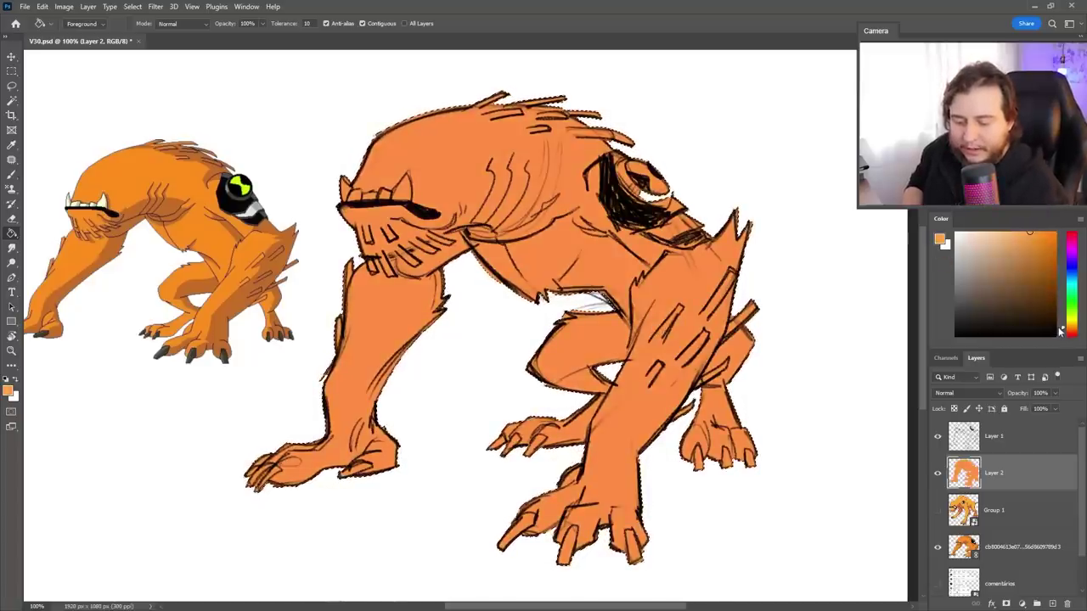
click(608, 401)
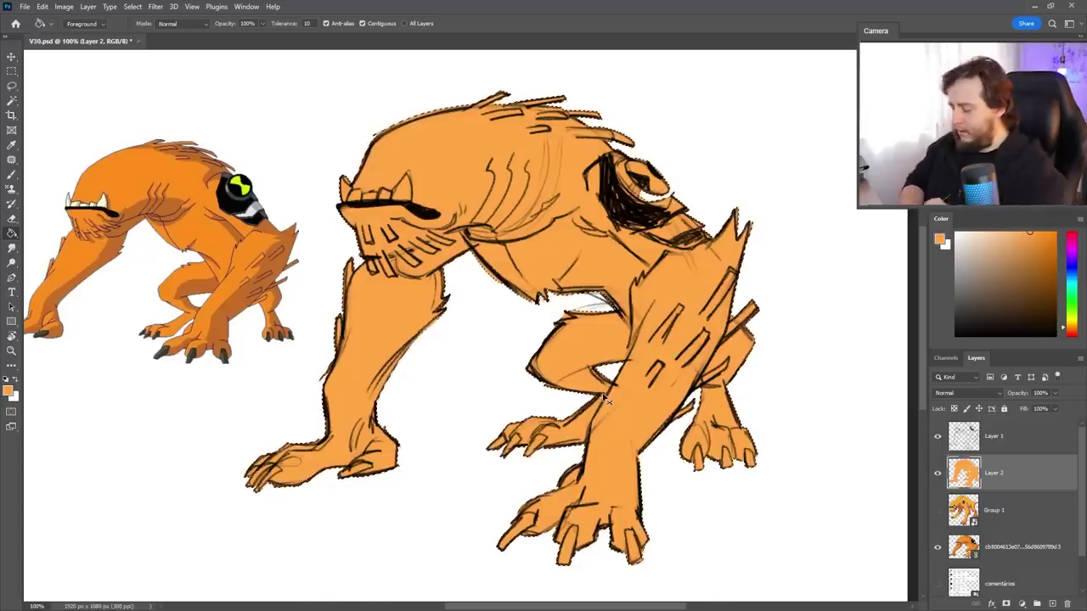
- Adjust the silhouette fill with Hue/Saturation to hue -2, saturation +21 and lightness -10
key(ctrl+u)
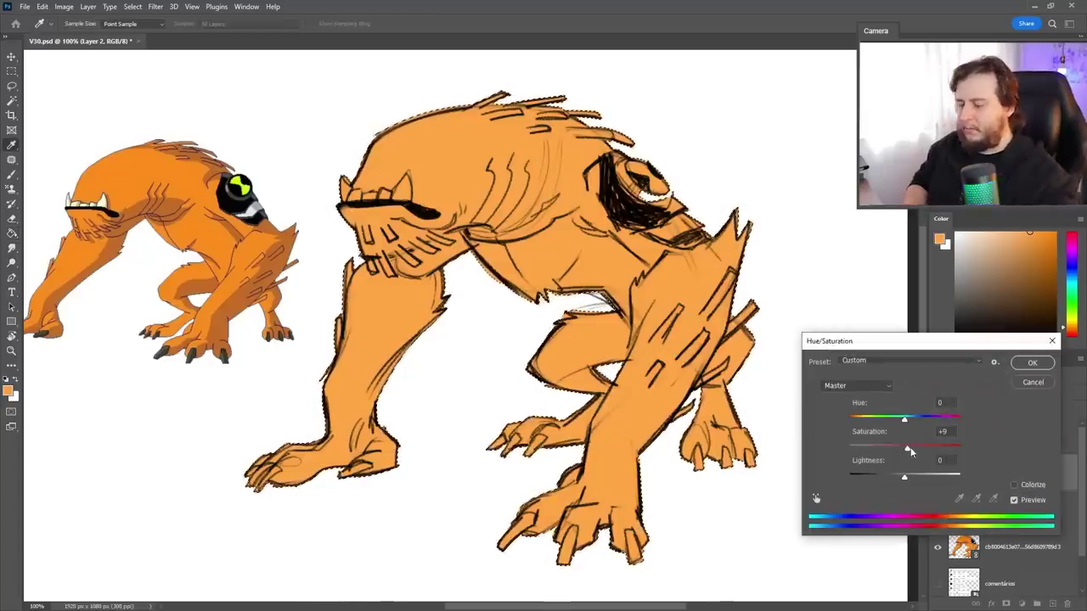
drag(918, 452, 917, 451)
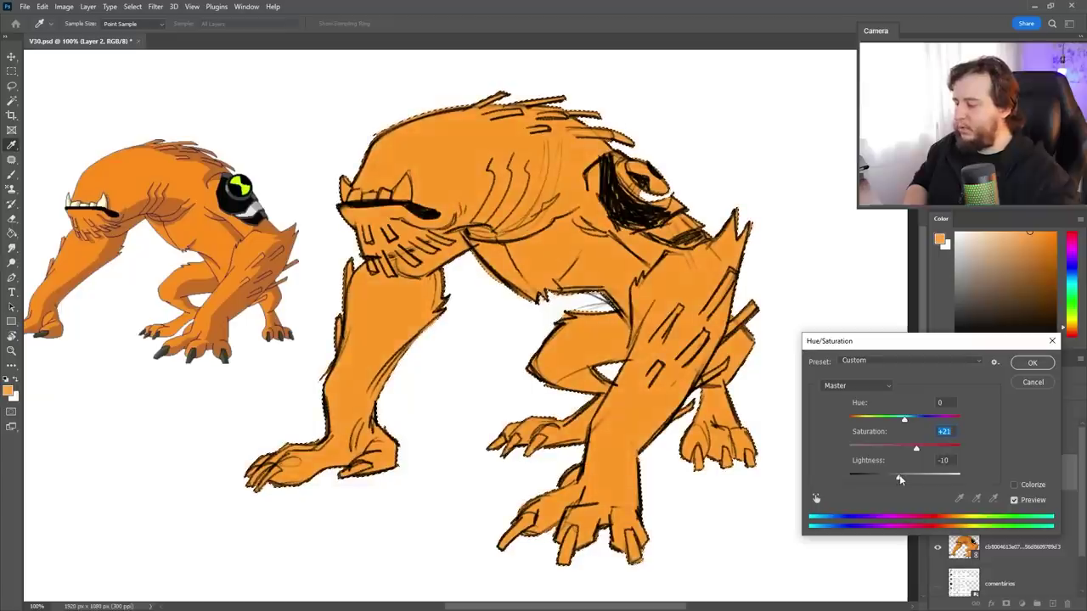
click(899, 478)
drag(904, 419, 902, 425)
drag(904, 424, 906, 425)
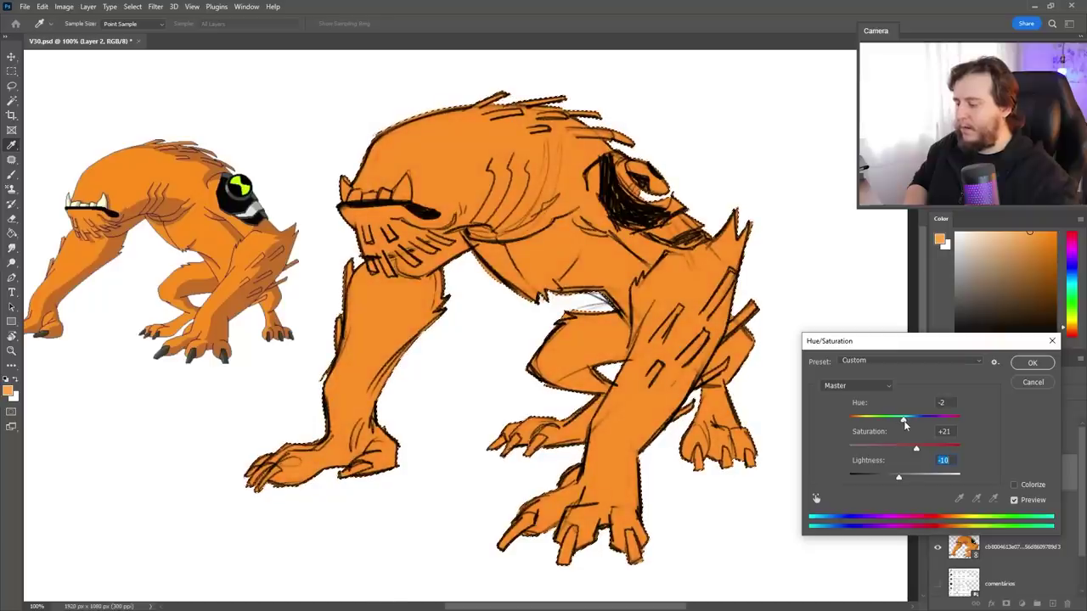
click(1033, 363)
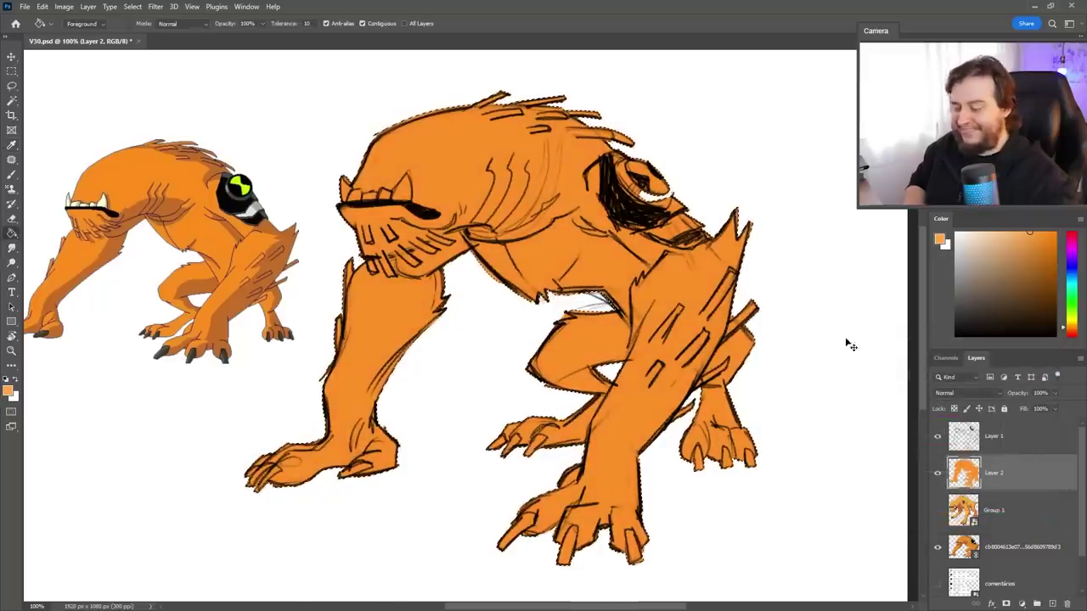
- Deselect, add Layer 3 clipped to the orange Layer 2, and choose a darker orange with the Redondissimo brush
key(ctrl+d)
click(1029, 270)
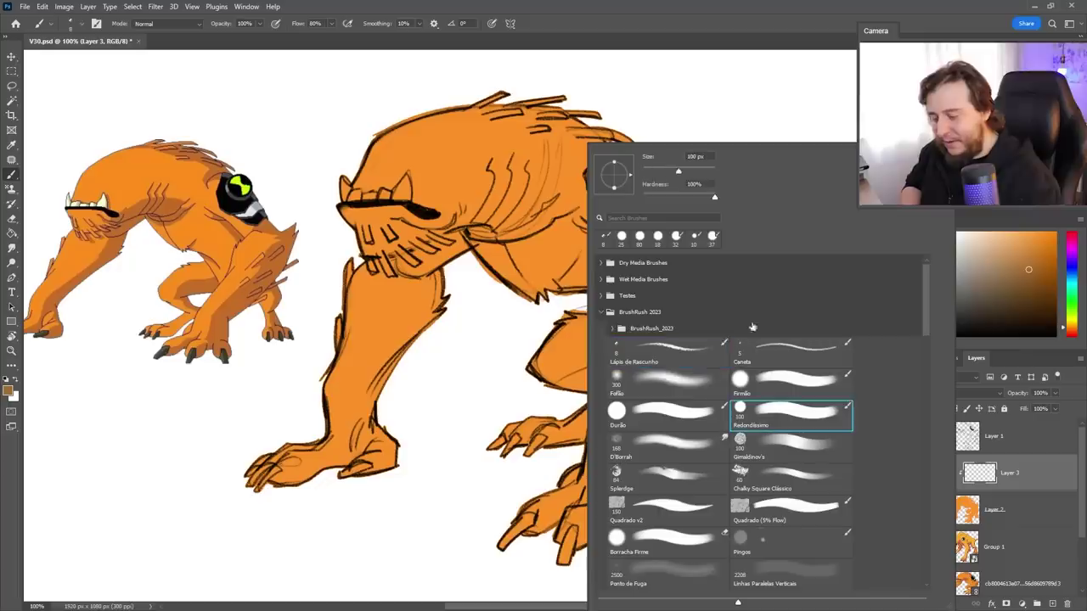
click(687, 68)
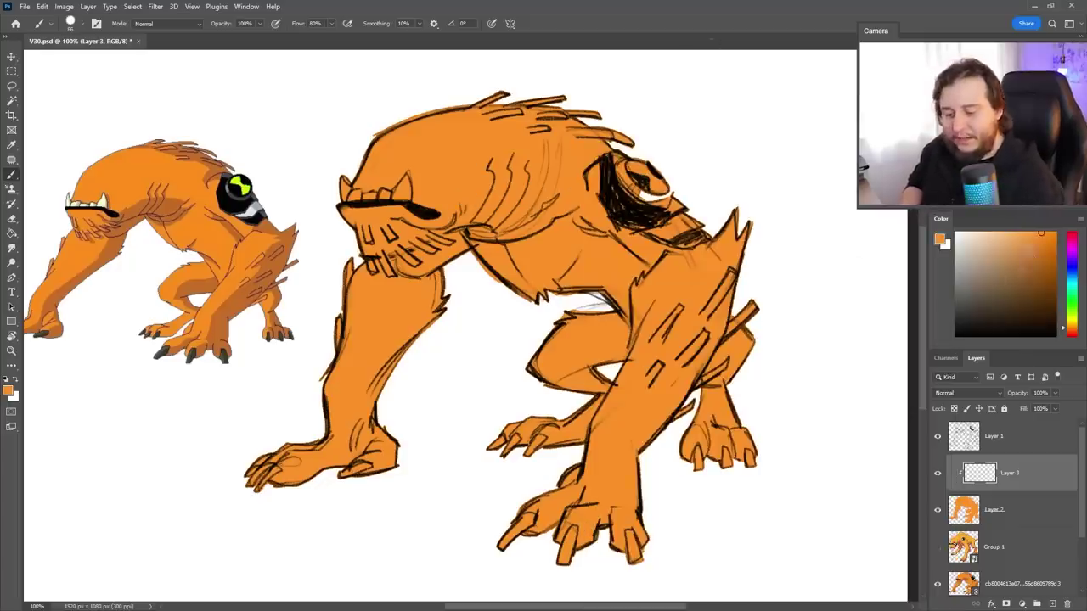
- Choose a darker orange, reduce the Redondissimo brush to 40 px, and shade the leg beneath the mouth and its foot
drag(468, 199, 515, 203)
key(ctrl+z)
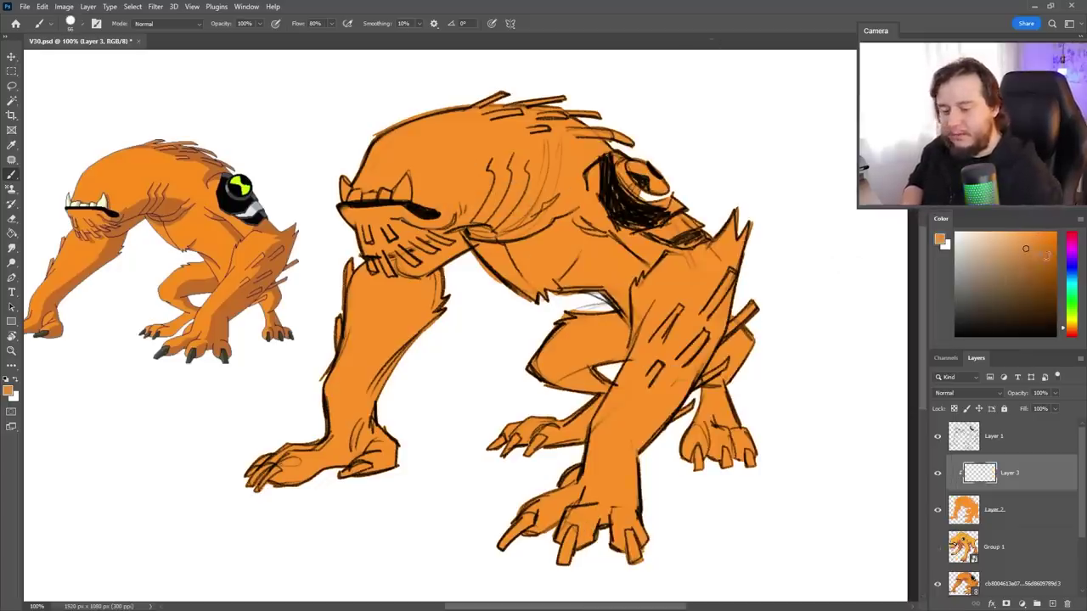
click(1046, 256)
drag(407, 203, 499, 228)
key(ctrl+z)
right_click(441, 248)
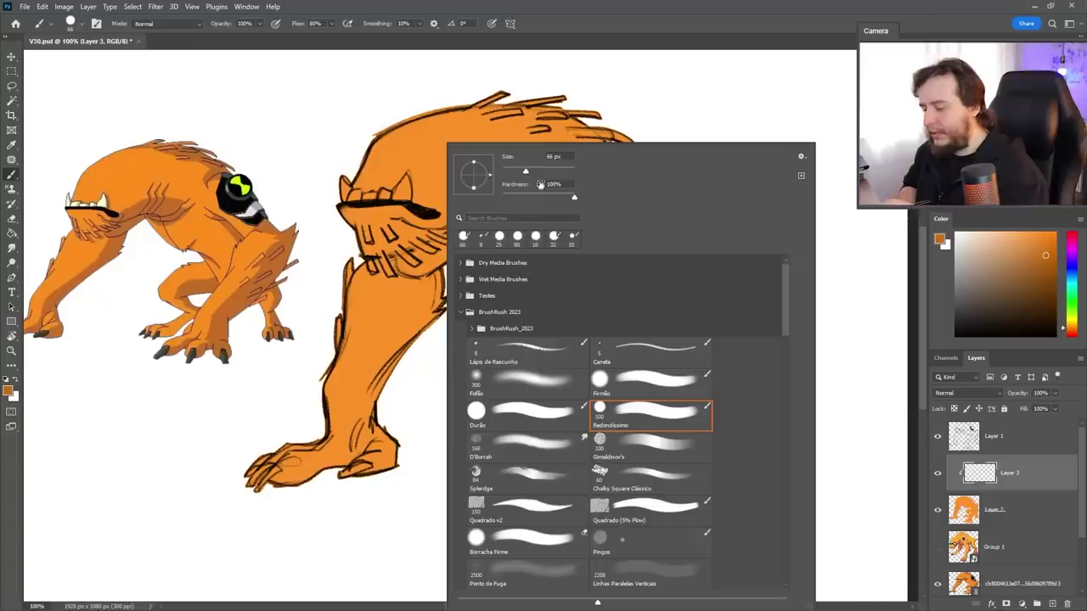
drag(525, 171, 531, 171)
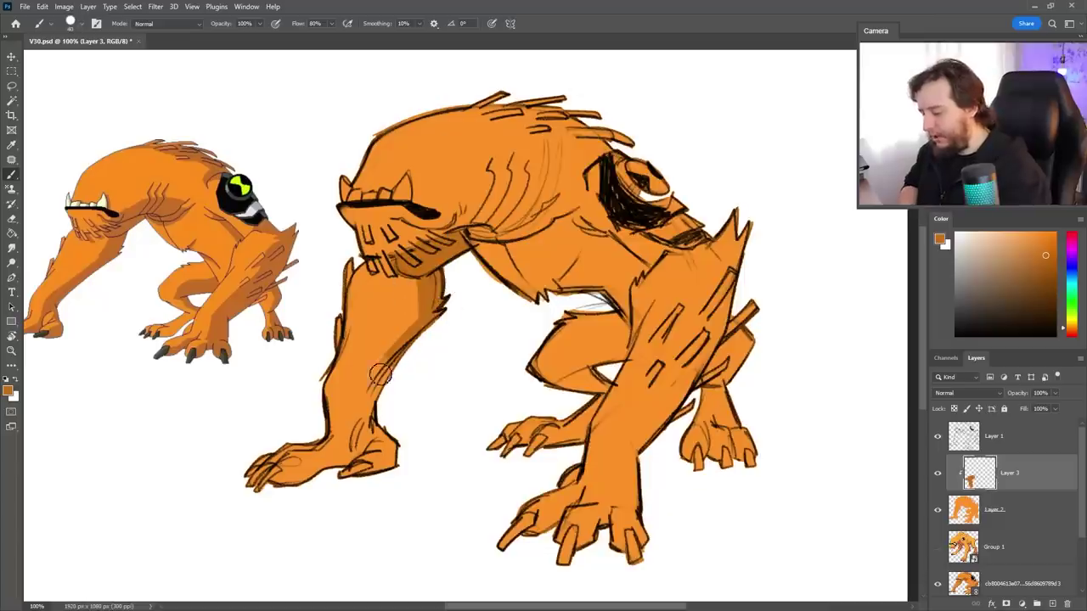
drag(382, 370, 359, 417)
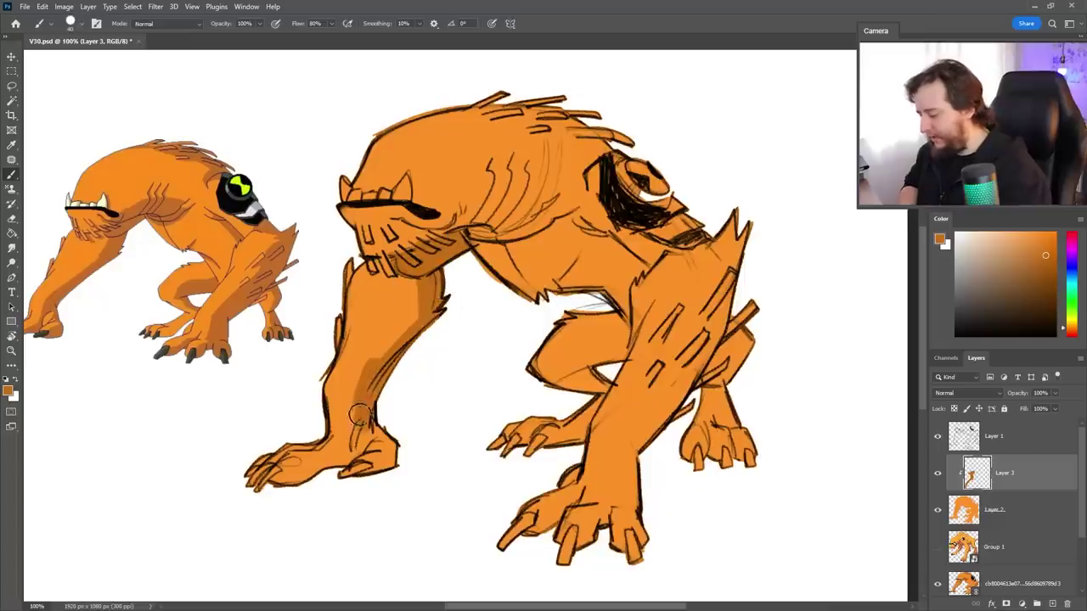
drag(402, 446, 356, 494)
drag(289, 487, 356, 444)
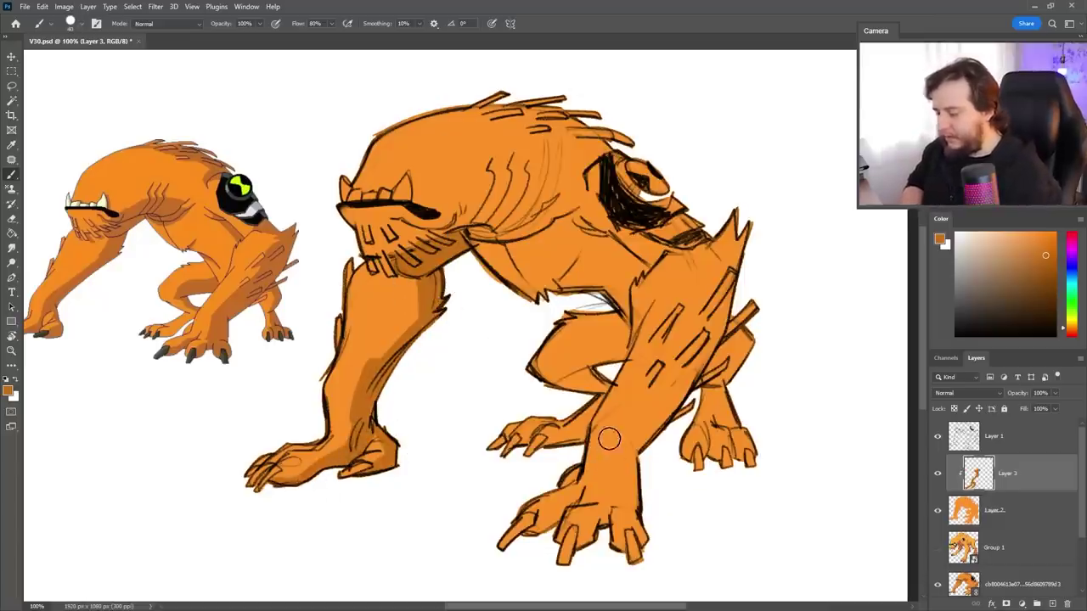
- Paint dark orange shadows on the bent rear leg and along the large foreground arm and its hand
mouse_move(618, 338)
mouse_down()
mouse_move(567, 358)
mouse_move(609, 362)
mouse_move(617, 352)
mouse_move(589, 373)
mouse_move(605, 374)
mouse_move(618, 397)
mouse_move(662, 368)
mouse_move(687, 404)
mouse_move(636, 420)
mouse_move(617, 496)
mouse_move(639, 461)
mouse_move(645, 524)
mouse_up()
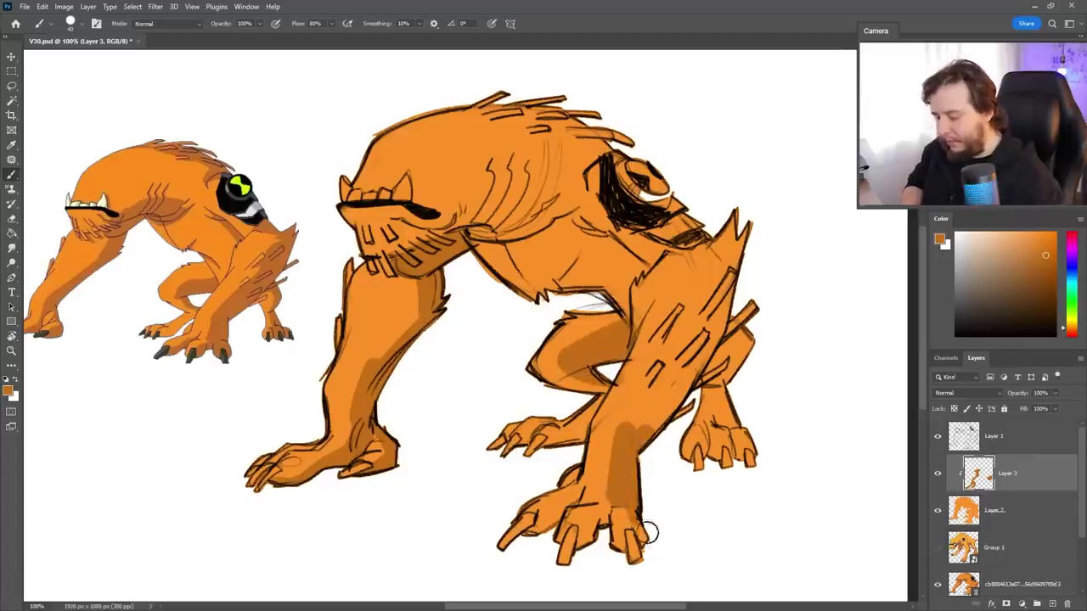
drag(533, 526, 613, 505)
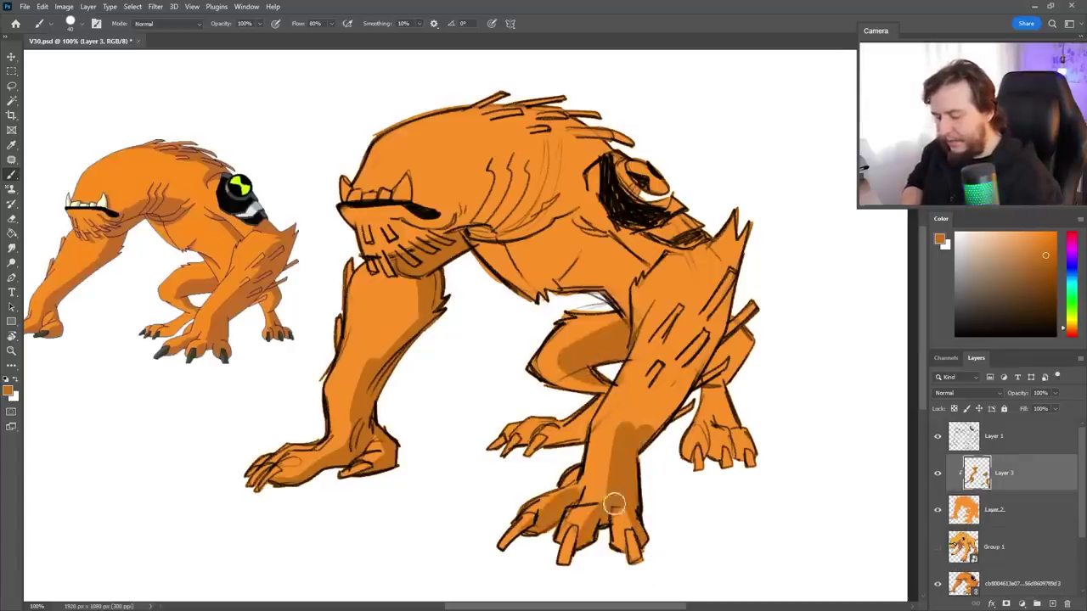
mouse_move(629, 459)
mouse_down()
mouse_move(692, 363)
mouse_move(650, 418)
mouse_move(724, 270)
mouse_move(696, 310)
mouse_move(754, 247)
mouse_move(728, 290)
mouse_move(685, 247)
mouse_move(727, 192)
mouse_up()
- Shade the neck, the spiky back and the underside of the body with the dark orange
drag(595, 178, 591, 143)
mouse_move(528, 117)
mouse_down()
mouse_move(461, 114)
mouse_move(624, 133)
mouse_move(463, 106)
mouse_up()
mouse_move(386, 255)
mouse_down()
mouse_move(395, 220)
mouse_move(540, 209)
mouse_move(488, 230)
mouse_move(492, 241)
mouse_move(551, 209)
mouse_up()
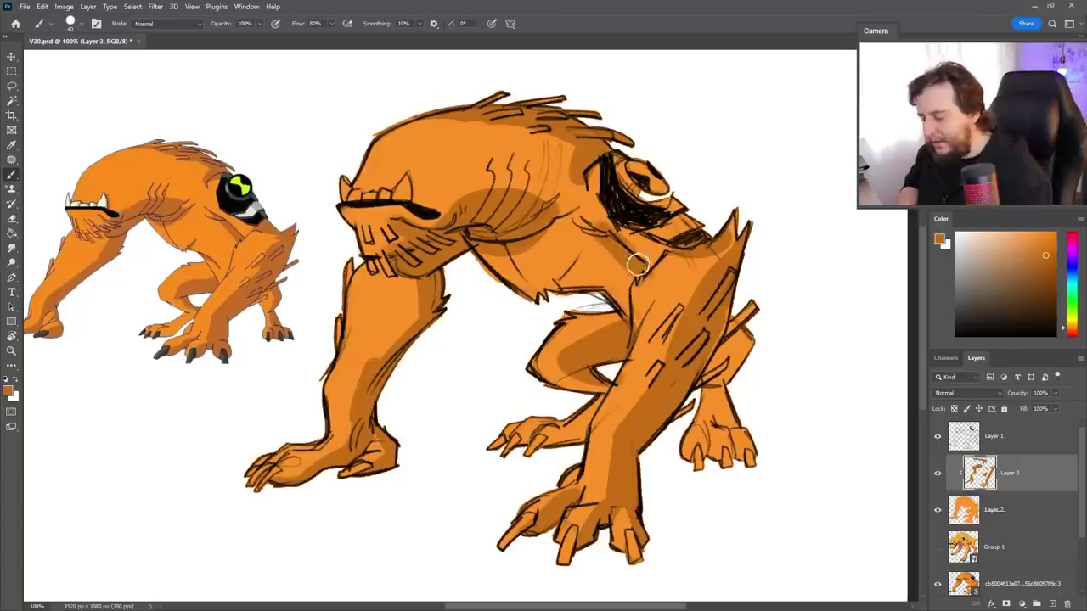
key(e)
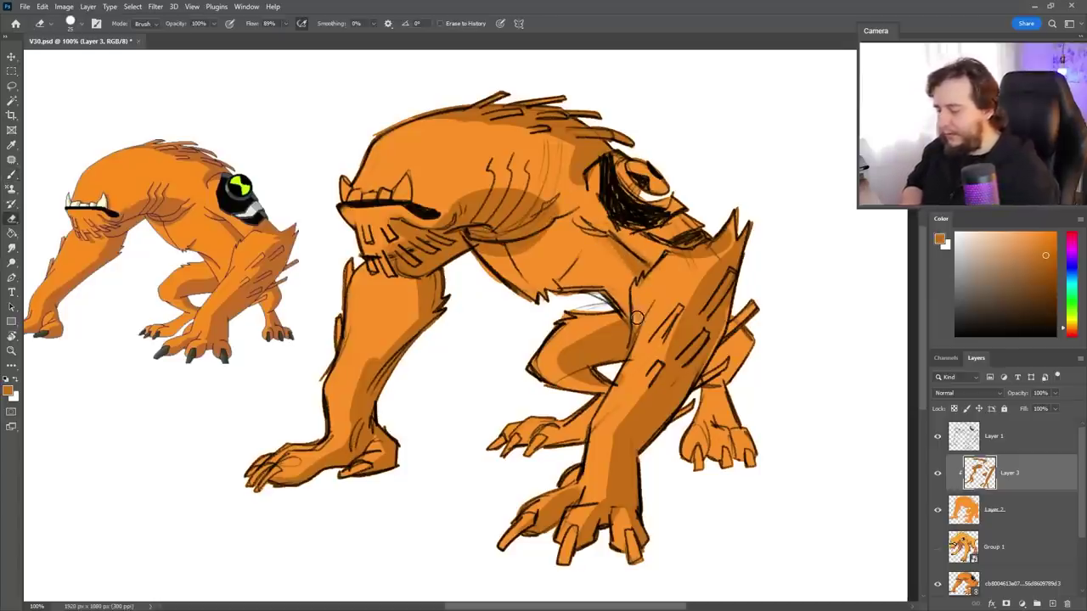
- Shade the far leg and foot behind the foreground arm, and trim the excess shadow with the eraser
key(b)
mouse_move(737, 337)
mouse_down()
mouse_move(680, 377)
mouse_move(751, 328)
mouse_move(730, 331)
mouse_move(731, 363)
mouse_up()
mouse_move(720, 433)
mouse_down()
mouse_move(723, 415)
mouse_move(734, 426)
mouse_up()
key(e)
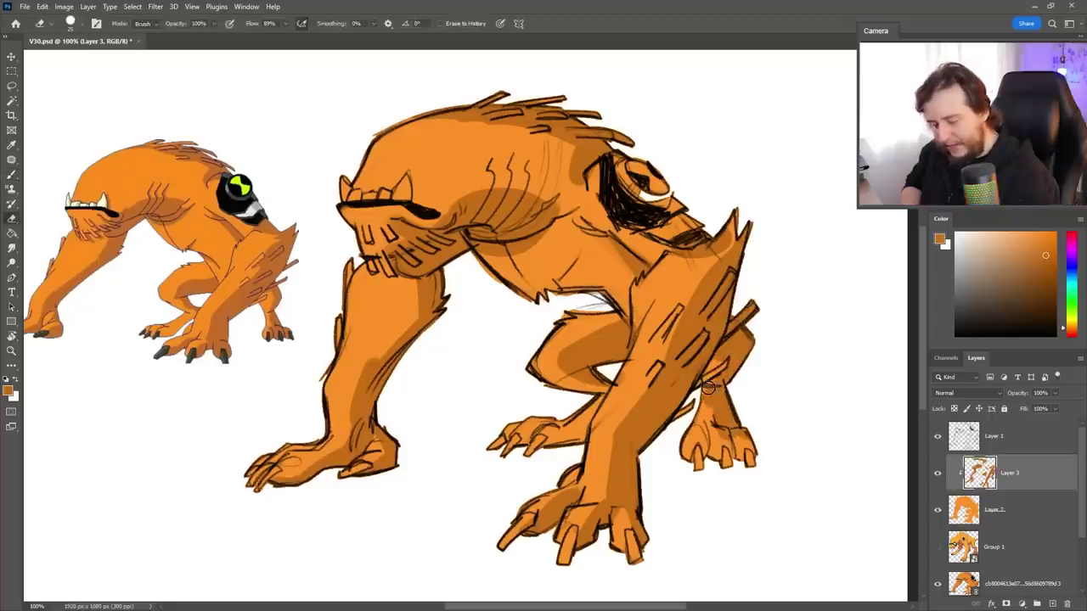
drag(710, 385, 719, 443)
key(b)
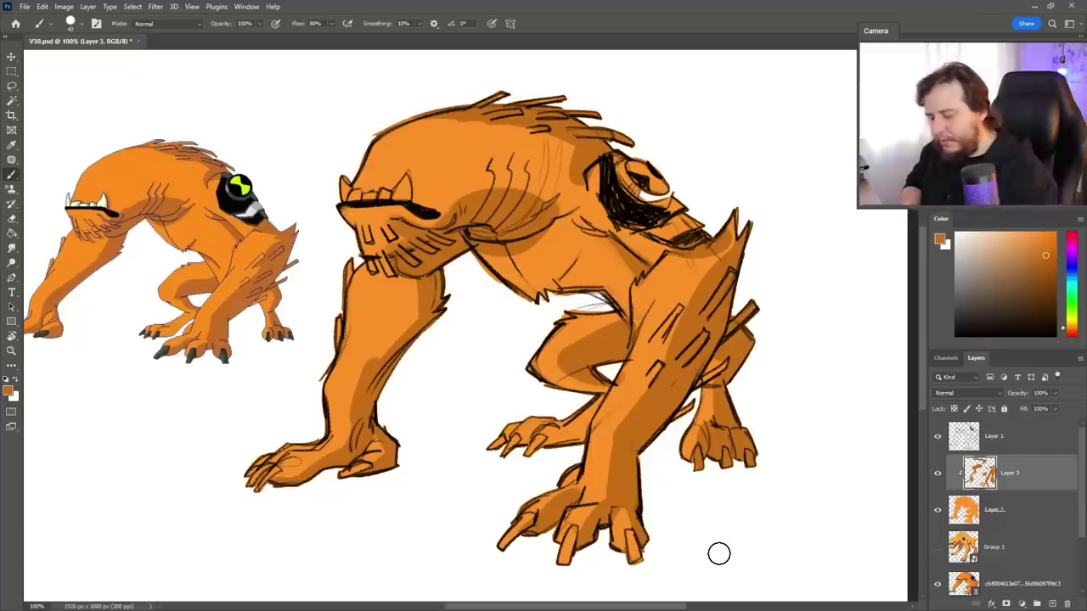
- Refine the shadows on the bent rear leg and the foreground hand by alternating brush and eraser
key(e)
key(b)
mouse_move(579, 368)
mouse_down()
mouse_move(568, 342)
mouse_move(555, 382)
mouse_up()
key(e)
drag(567, 344, 551, 393)
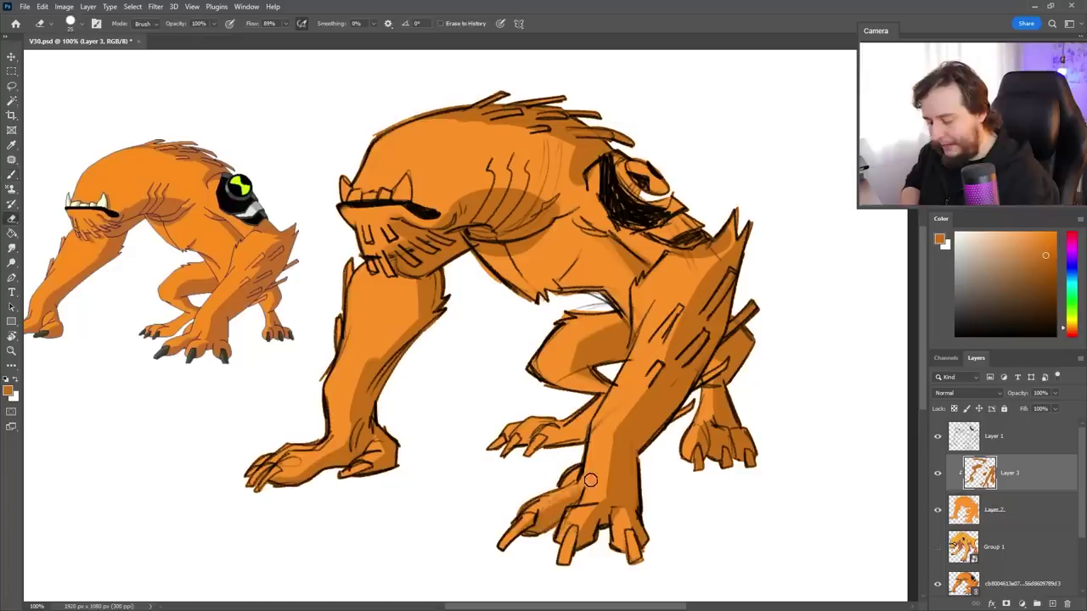
key(b)
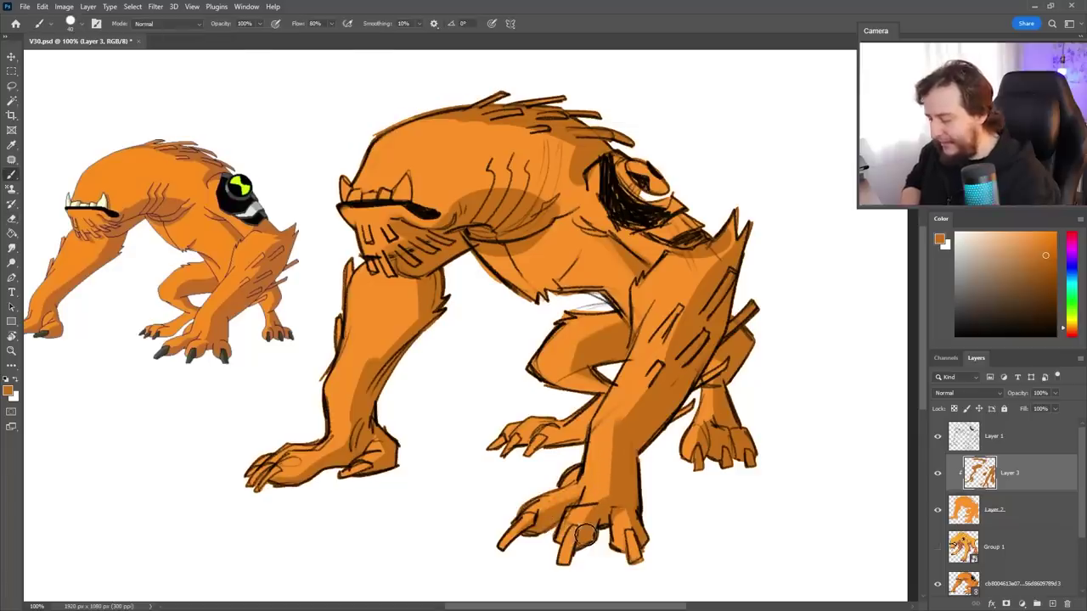
drag(633, 481, 632, 553)
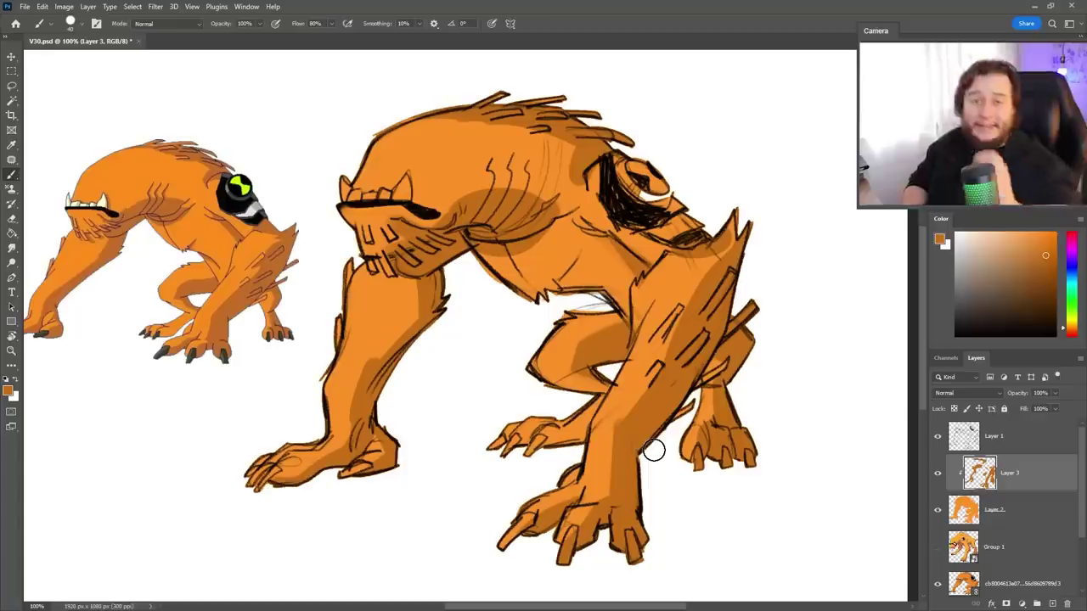
- Erase part of the shadow behind the mouth and repaint shading around the face with a 21 px brush
key(e)
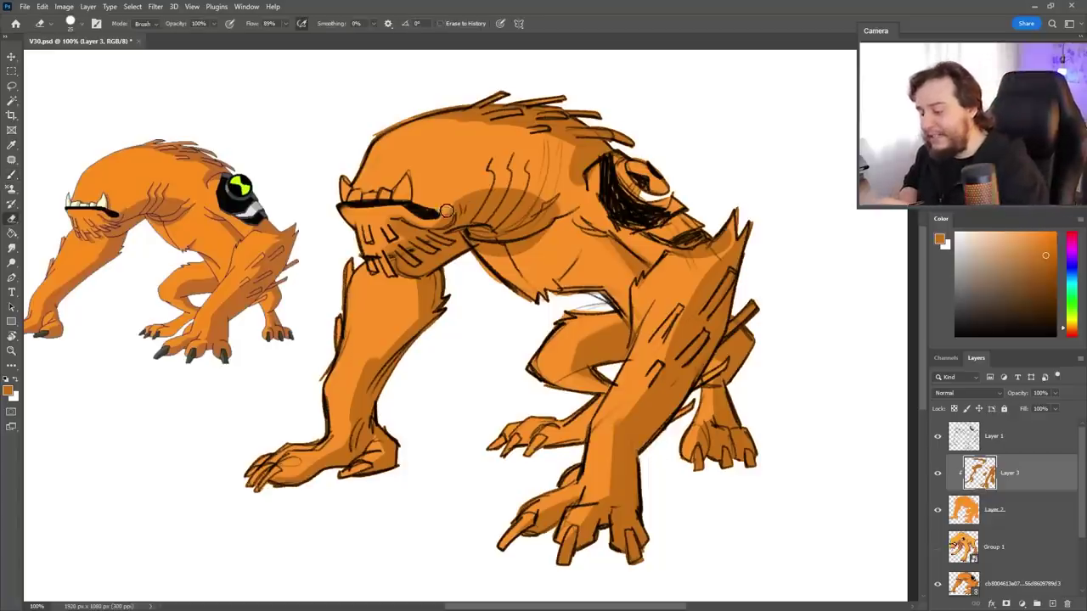
mouse_move(467, 198)
mouse_down()
mouse_move(571, 205)
mouse_move(516, 194)
mouse_move(570, 216)
mouse_move(514, 267)
mouse_up()
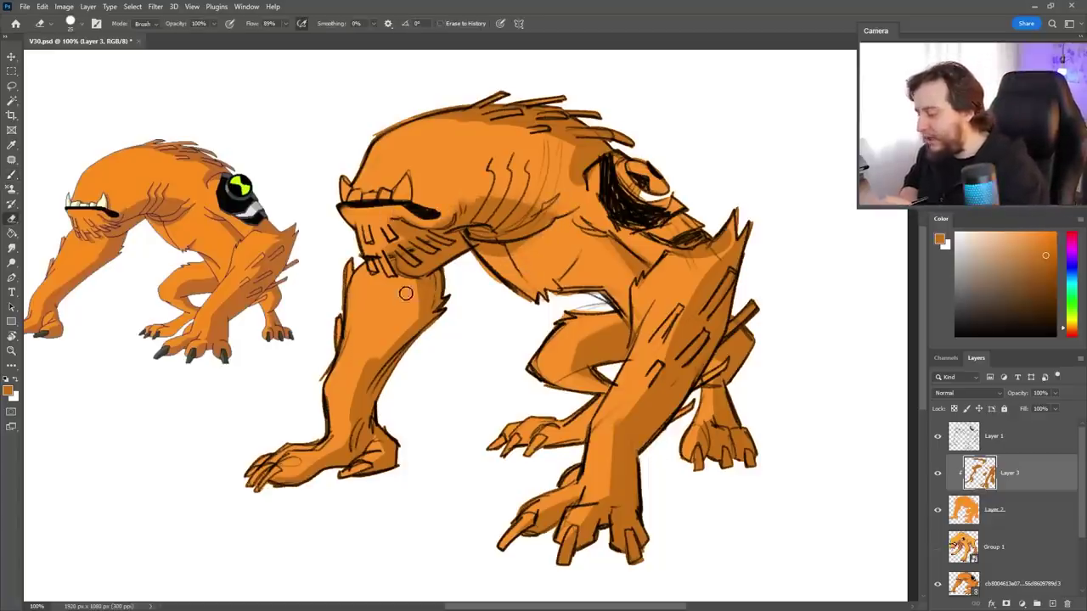
key(b)
right_click(441, 243)
click(504, 173)
click(388, 243)
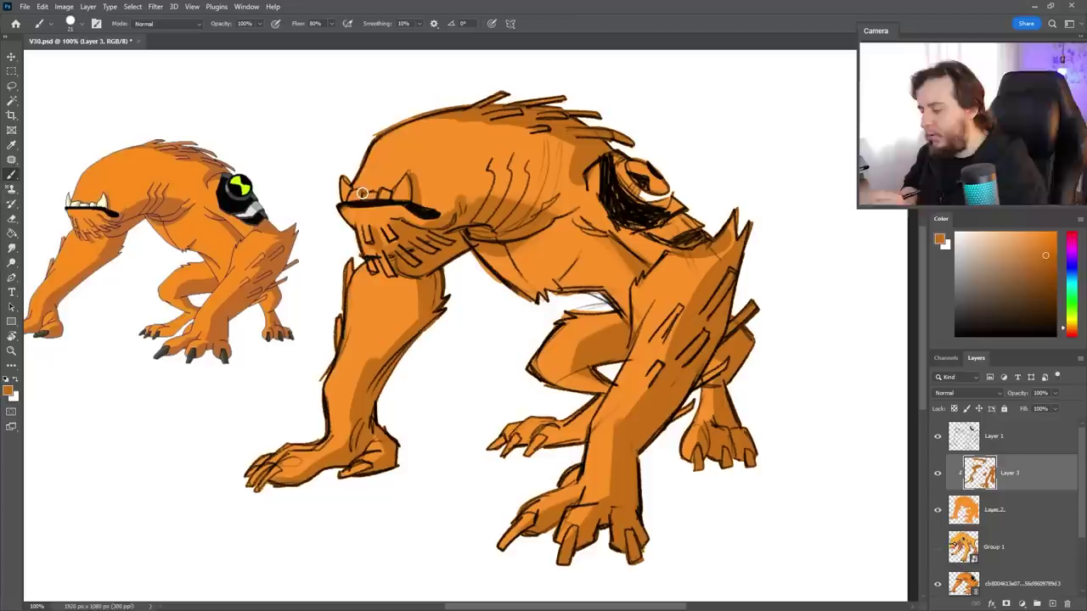
- Add a clipped Layer 4 above Layer 3 and paint the teeth pale cream with a 9 px brush
click(1053, 604)
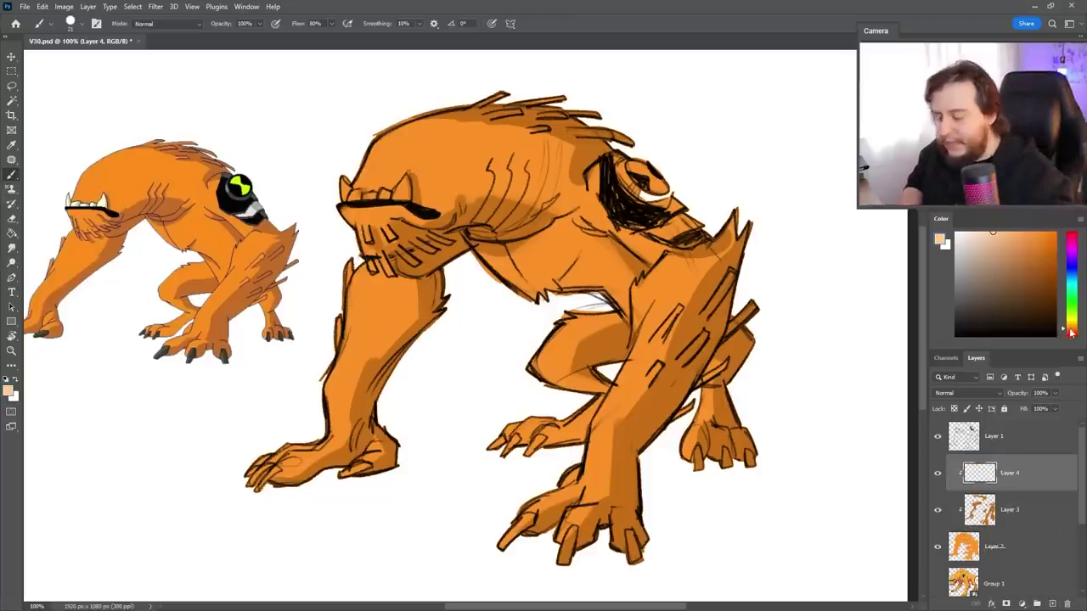
drag(1071, 329, 1072, 326)
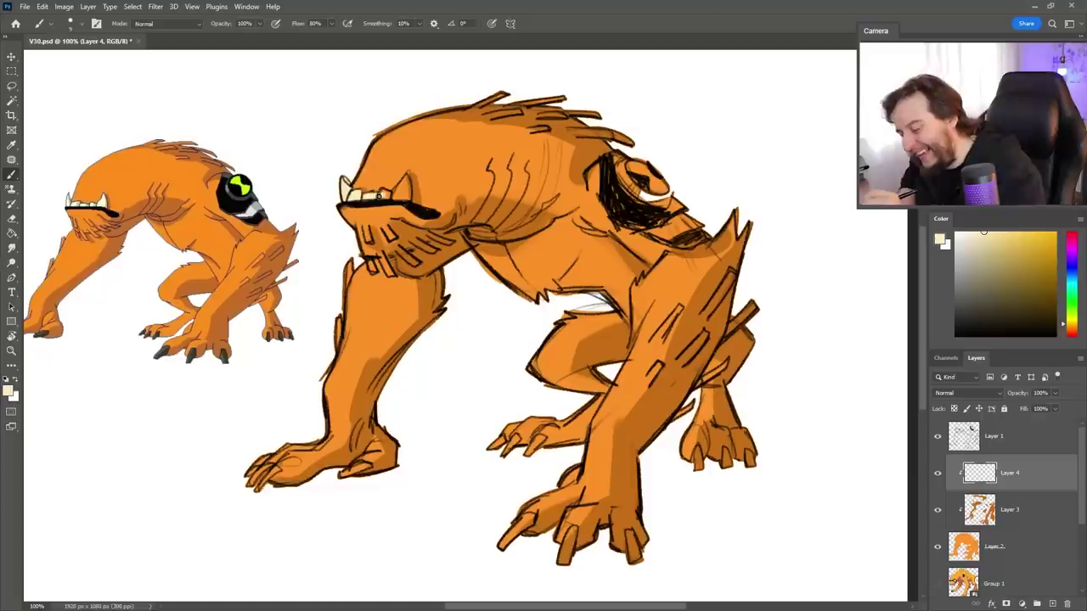
mouse_move(380, 197)
mouse_down()
mouse_move(369, 195)
mouse_move(403, 184)
mouse_up()
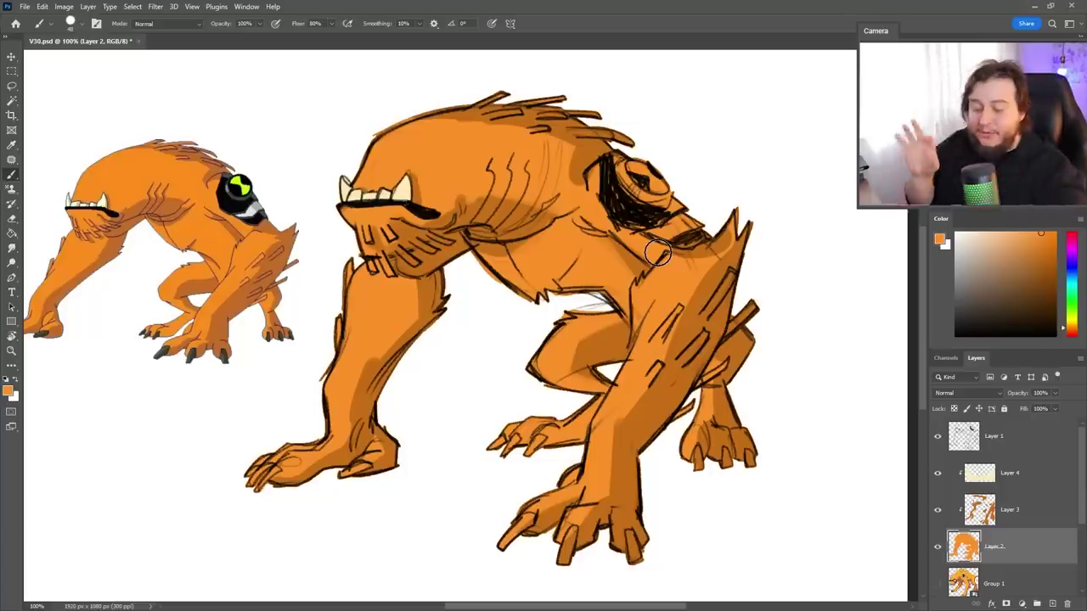
- Add a clipped Layer 5 above Layer 4 and paint the round shoulder device and its band medium grey with a 37 px brush
click(1052, 604)
drag(1023, 547, 1024, 466)
drag(965, 277, 942, 283)
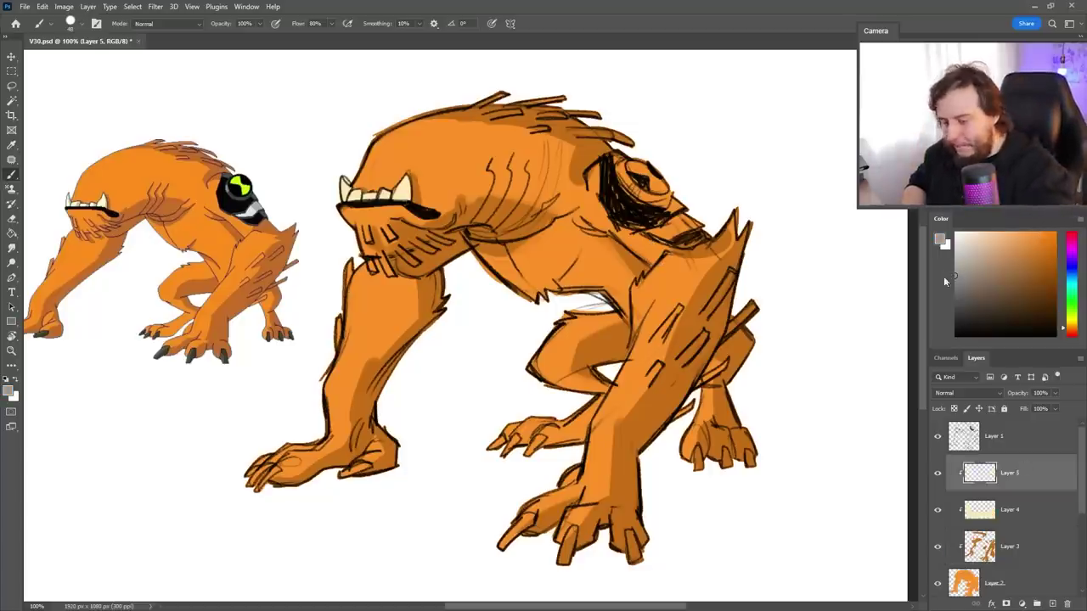
right_click(666, 176)
drag(750, 170, 747, 171)
drag(621, 170, 622, 173)
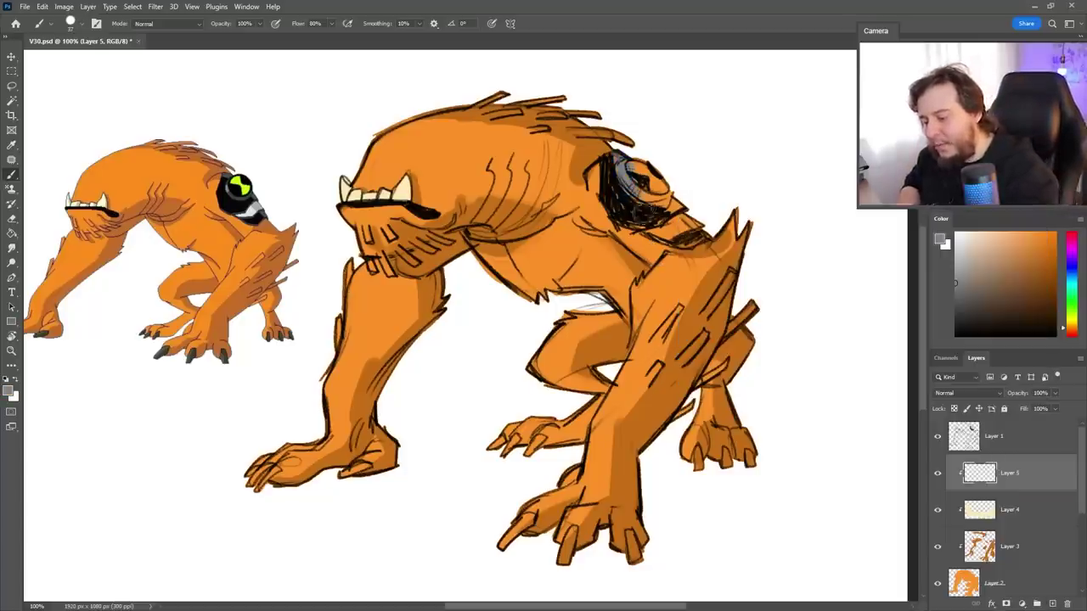
mouse_move(639, 212)
mouse_down()
mouse_move(659, 196)
mouse_move(660, 226)
mouse_move(687, 225)
mouse_move(695, 209)
mouse_move(682, 258)
mouse_up()
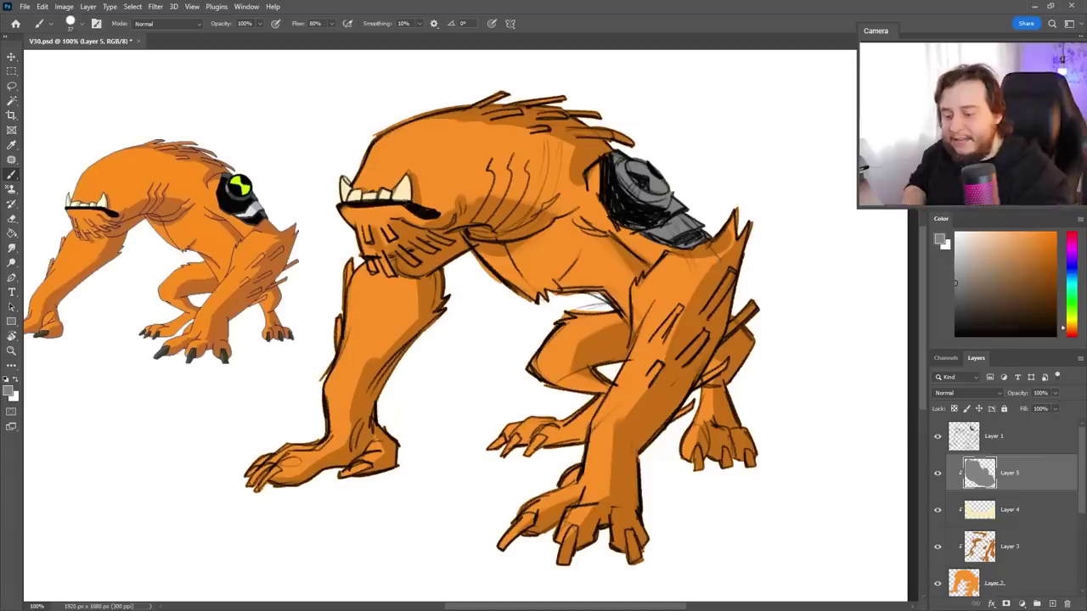
- Lighten the lower band of the shoulder device with light grey tones using a 25 px brush
right_click(642, 283)
click(755, 57)
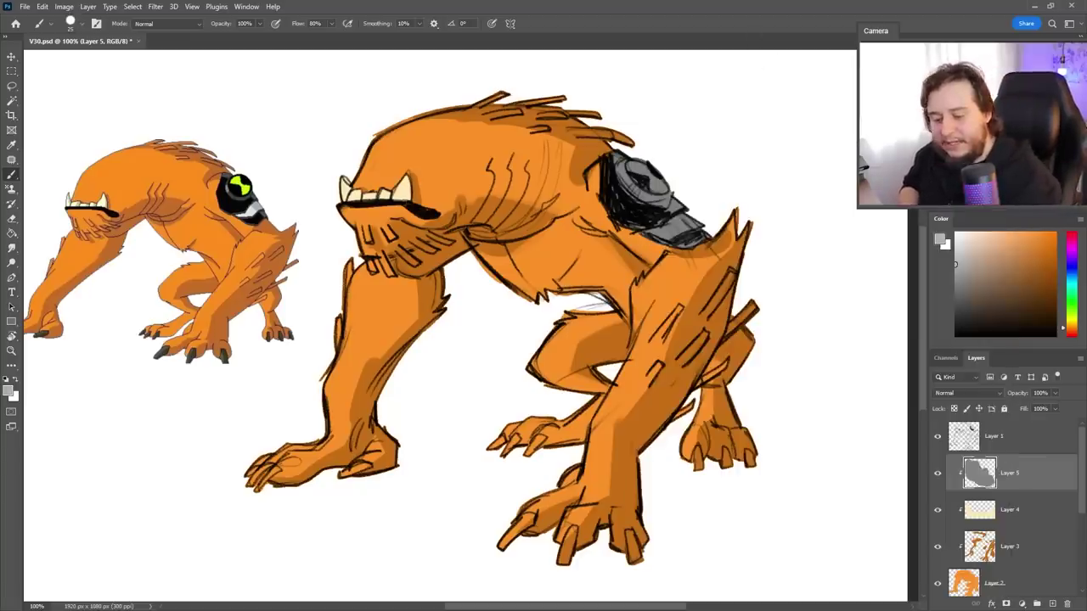
mouse_move(657, 232)
mouse_down()
mouse_move(698, 227)
mouse_move(668, 235)
mouse_up()
click(956, 243)
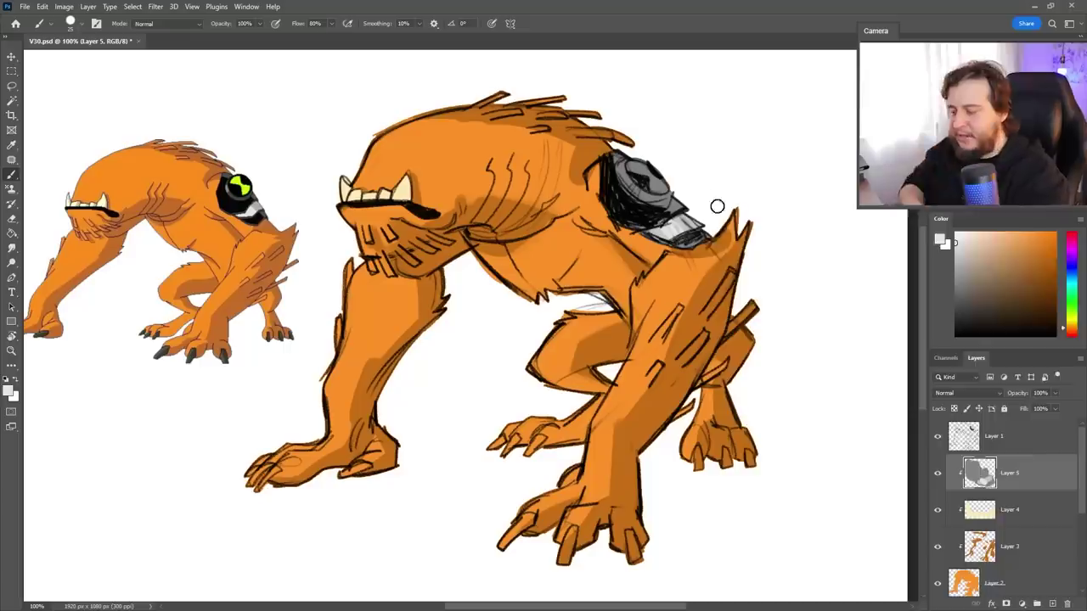
- Paint the dial symbol on the shoulder device bright lime green with a 21 px brush
right_click(718, 204)
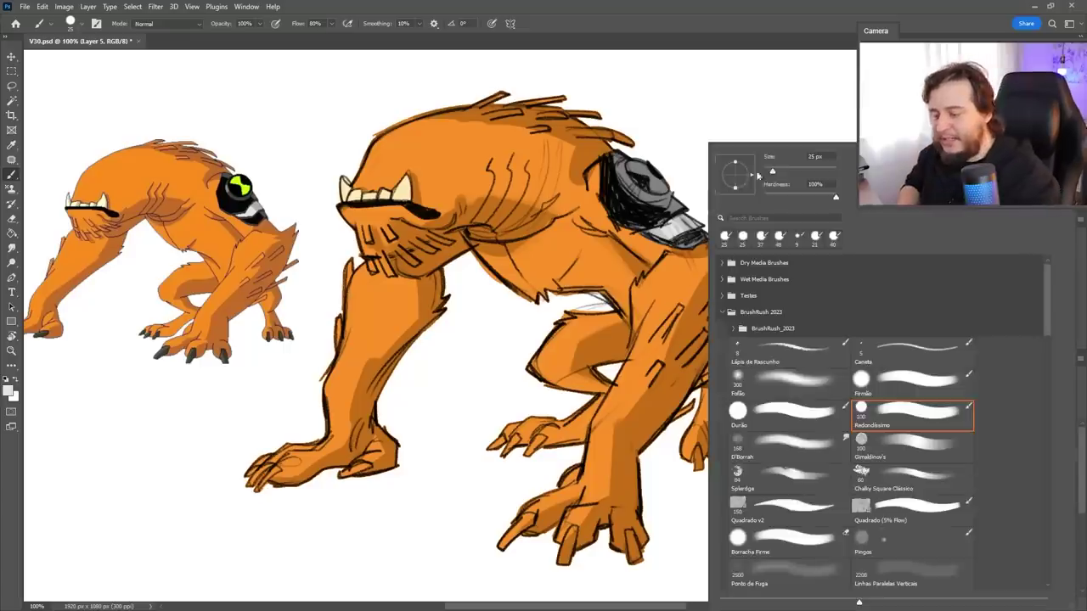
key(Return)
click(1069, 315)
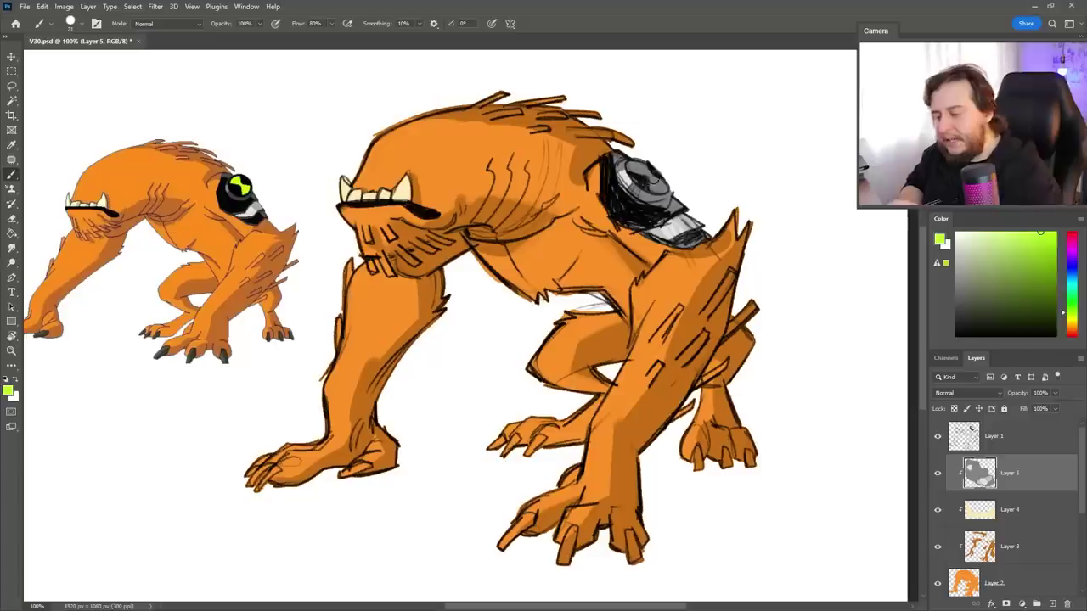
drag(633, 168, 656, 185)
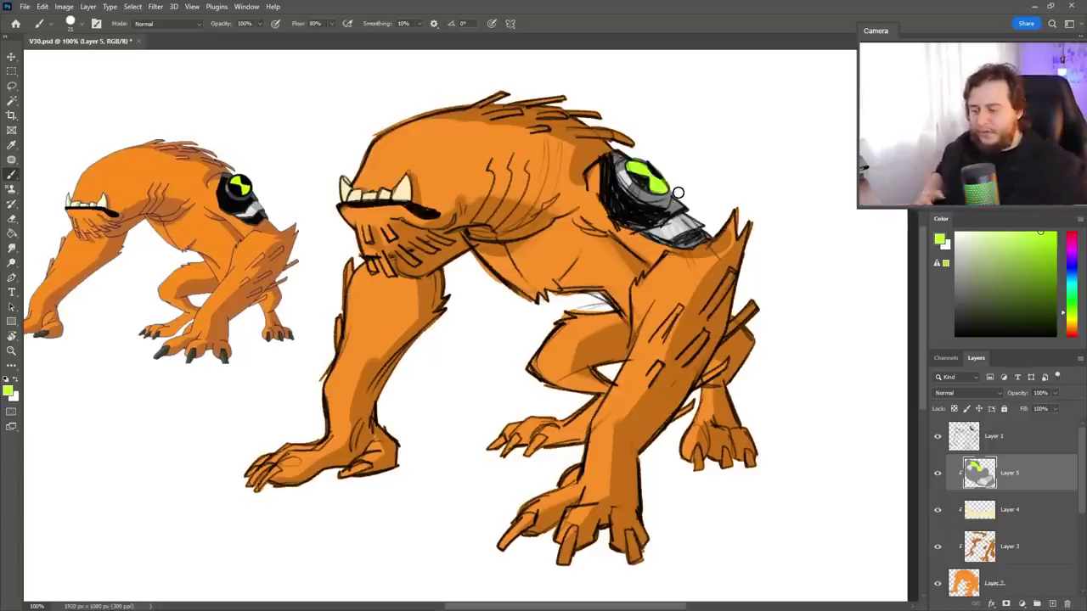
- Paint the claws of the outstretched forefoot and the far middle foot near-black on Layer 5 with a 10 px brush
key(d)
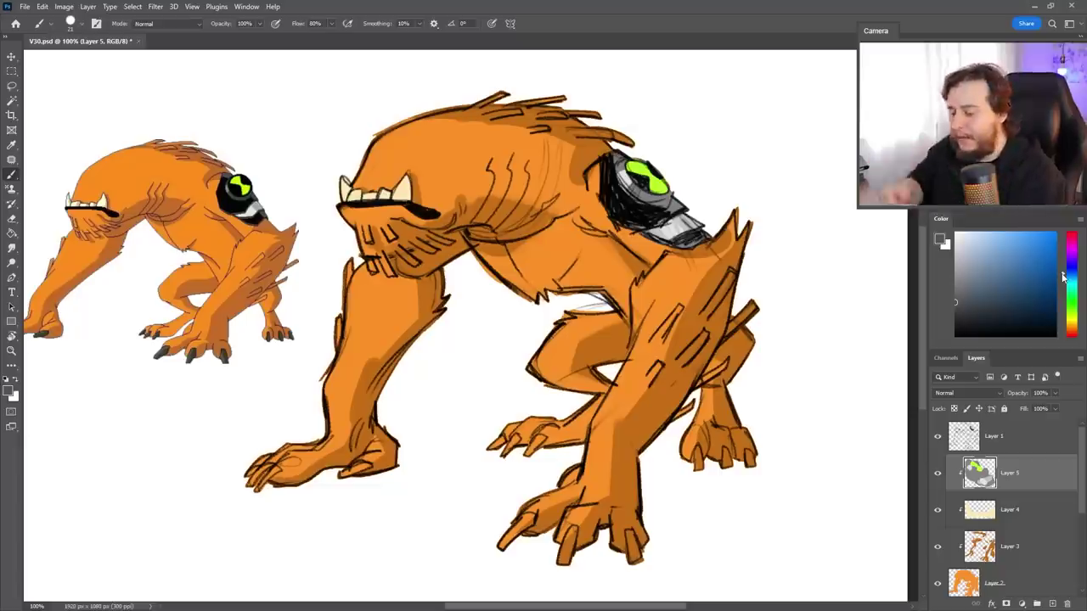
alt+click(650, 250)
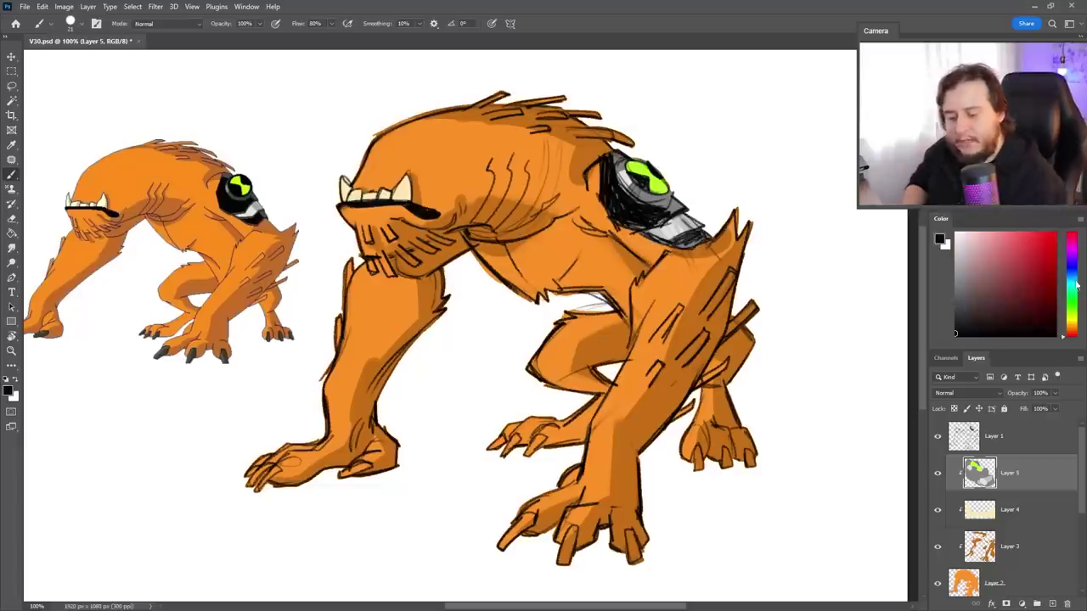
right_click(540, 184)
drag(531, 173, 528, 173)
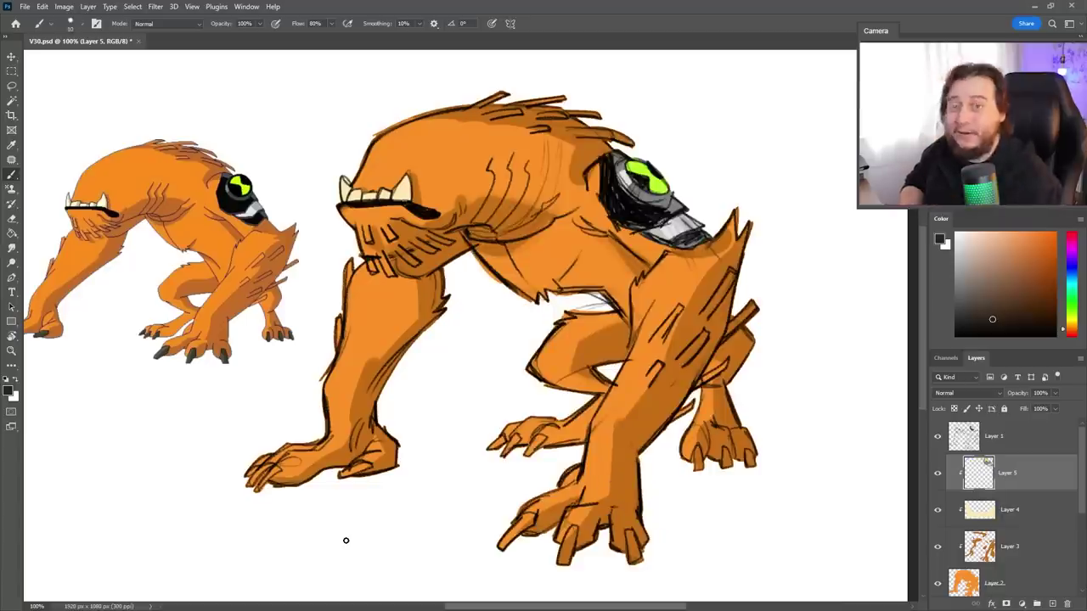
drag(252, 492, 246, 485)
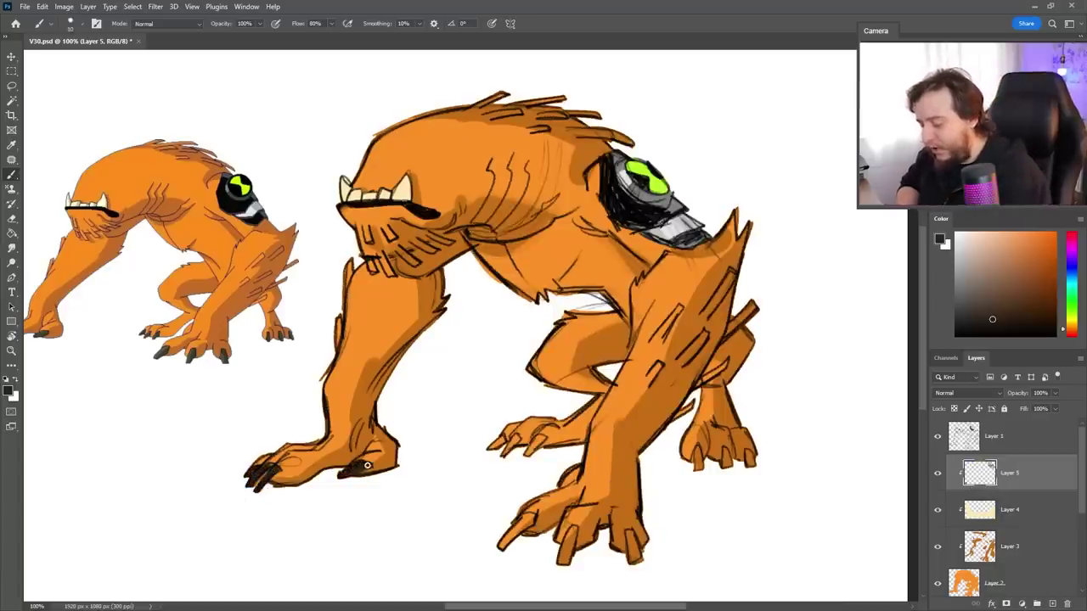
drag(489, 448, 500, 444)
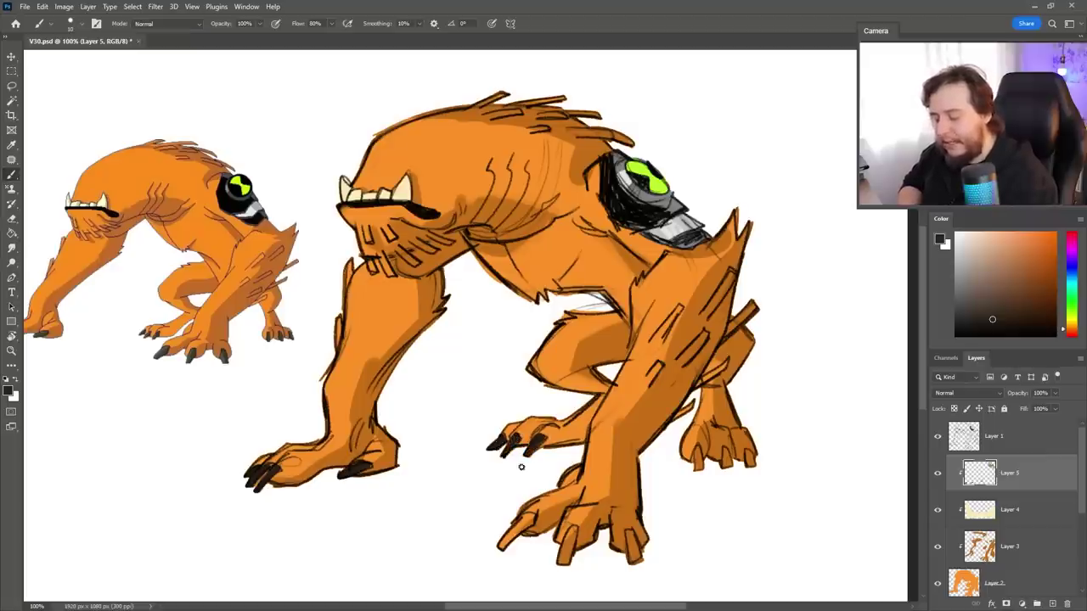
- Paint the remaining claws on the large front hand and the rear foot near-black, erasing any spill around them
drag(520, 520, 502, 545)
drag(572, 530, 563, 557)
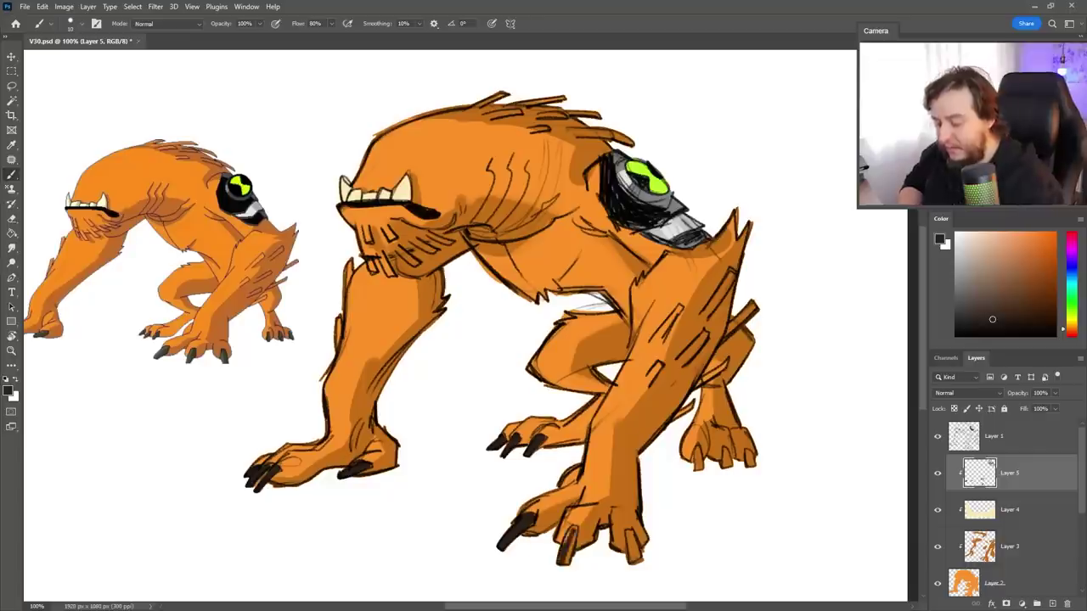
key(e)
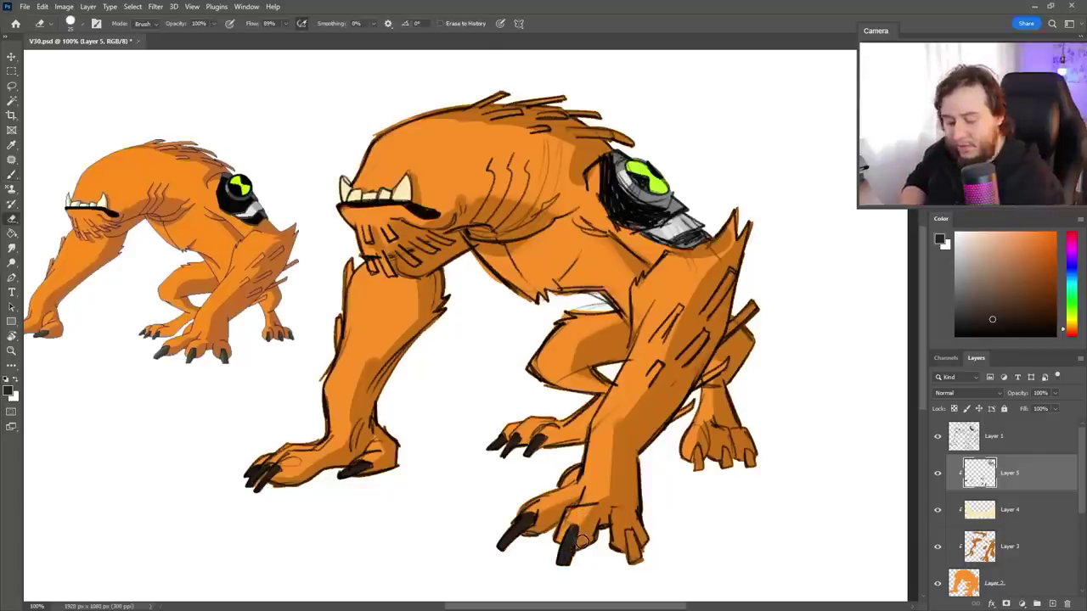
key(b)
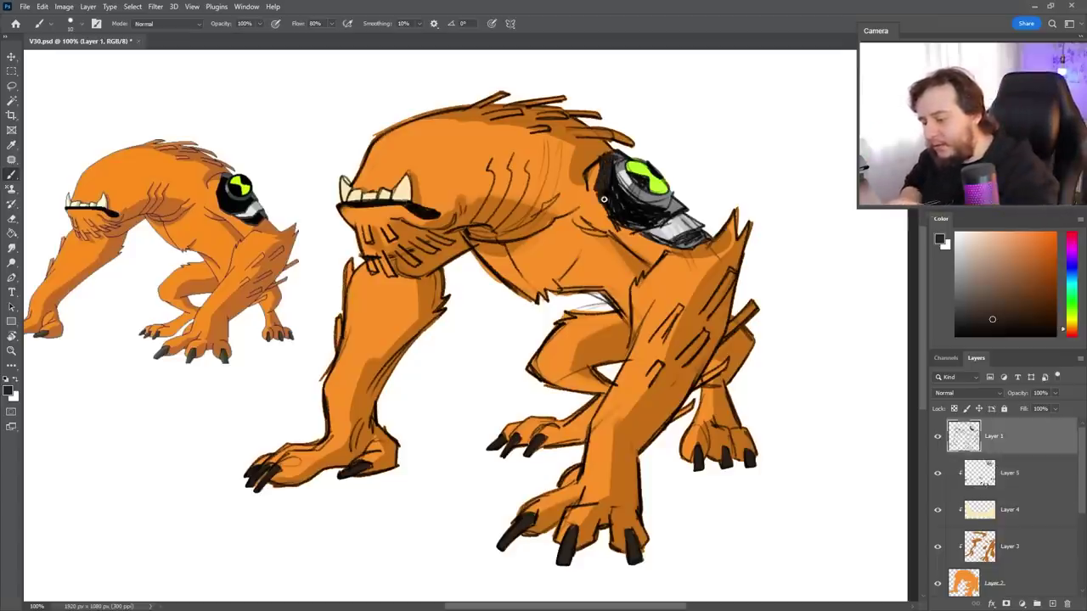
- Fill the dark base around the shoulder device's dial with solid black on Layer 1
alt+click(613, 205)
alt+click(605, 188)
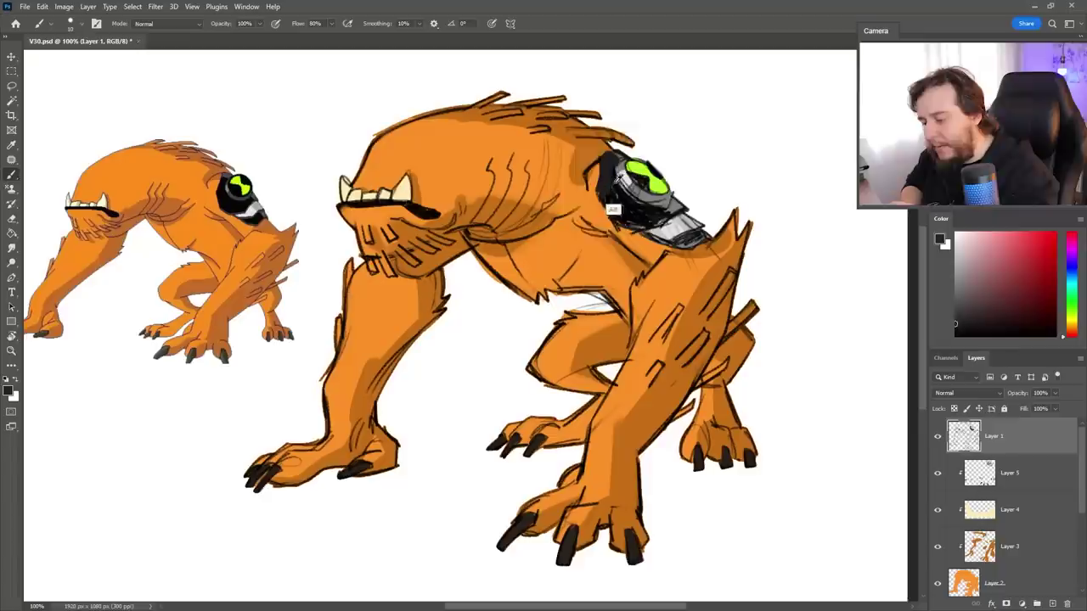
drag(617, 182, 620, 219)
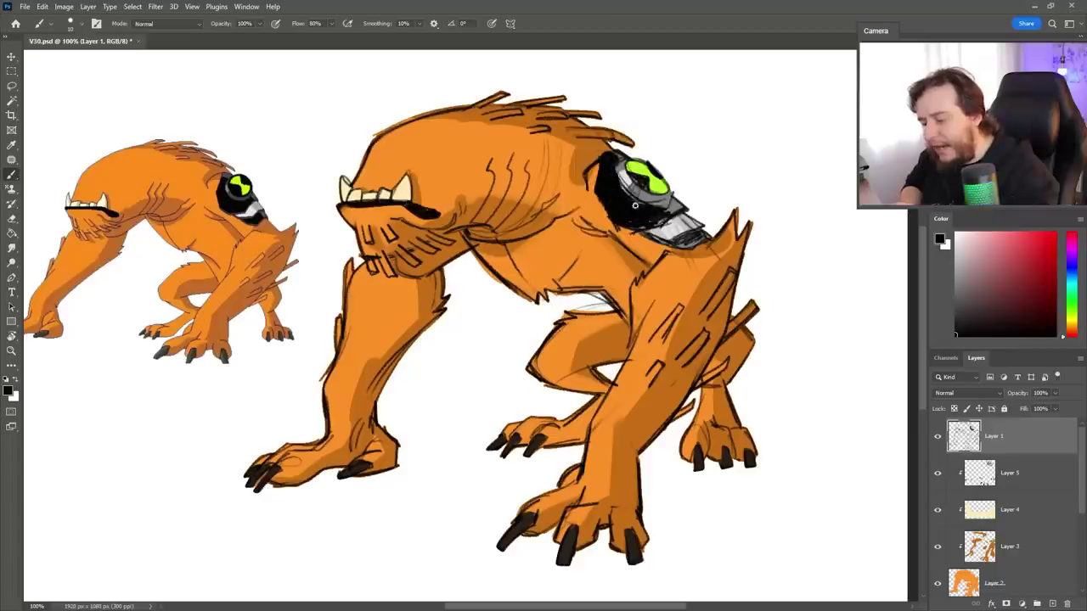
- Refine the shoulder device's rim and lower band on Layer 1 with sampled grey tones and black, covering the rough sketch lines
alt+click(658, 227)
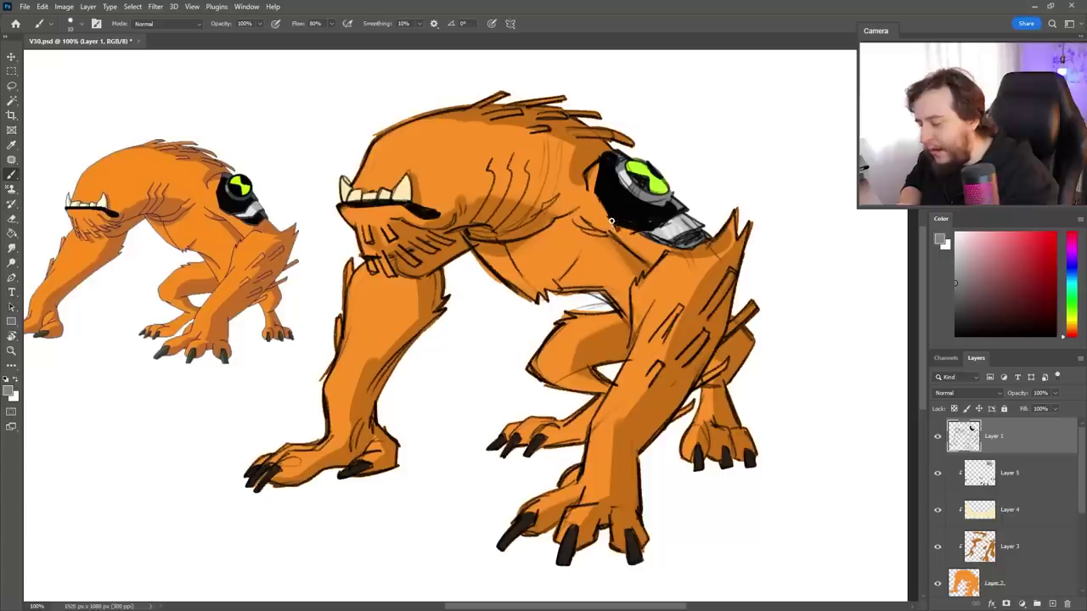
alt+click(637, 228)
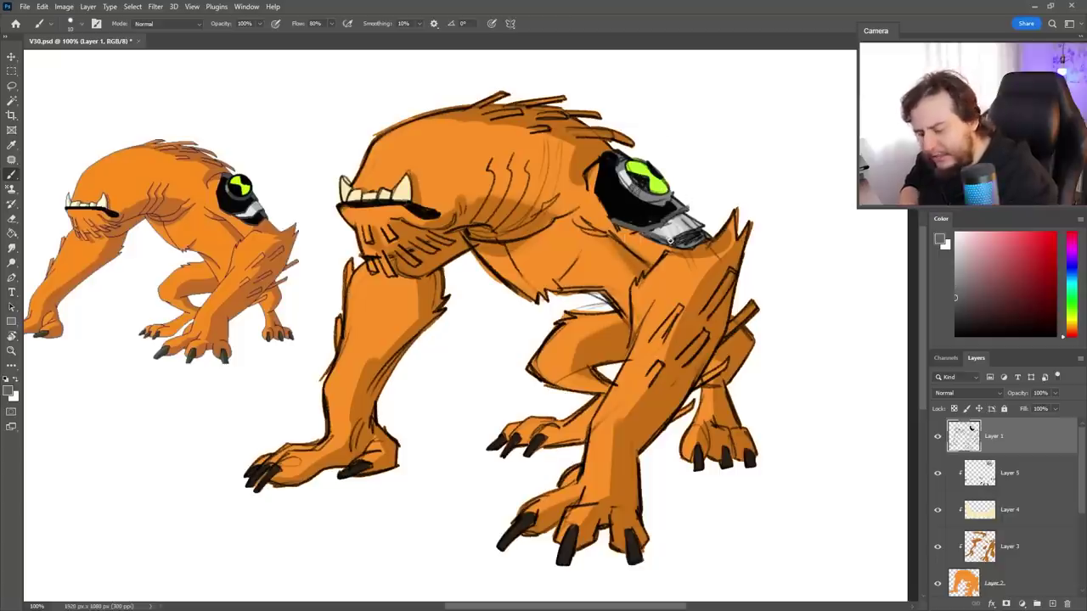
alt+click(677, 245)
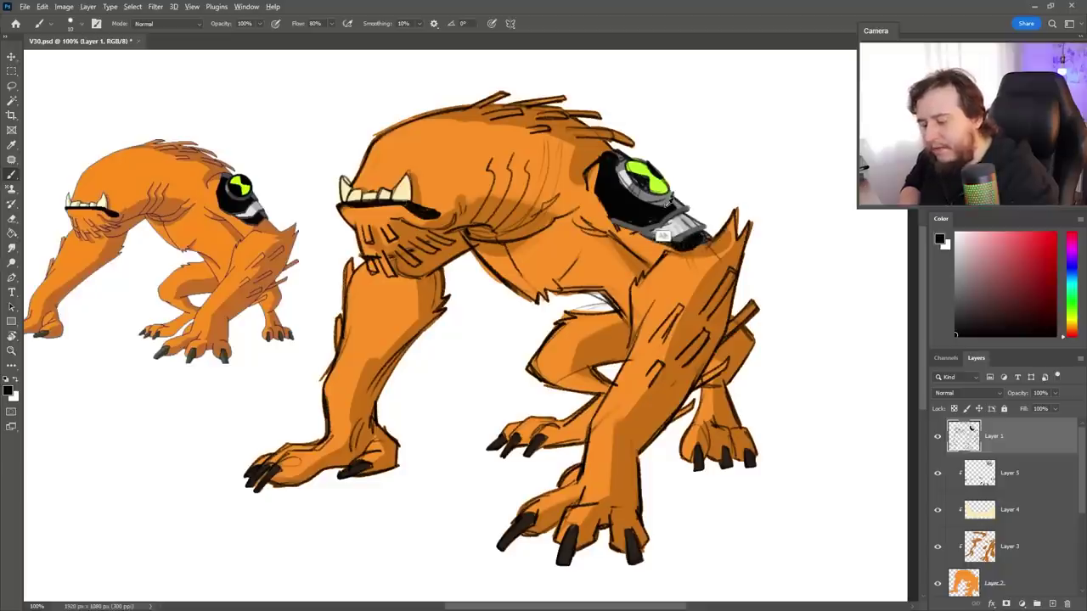
alt+click(665, 196)
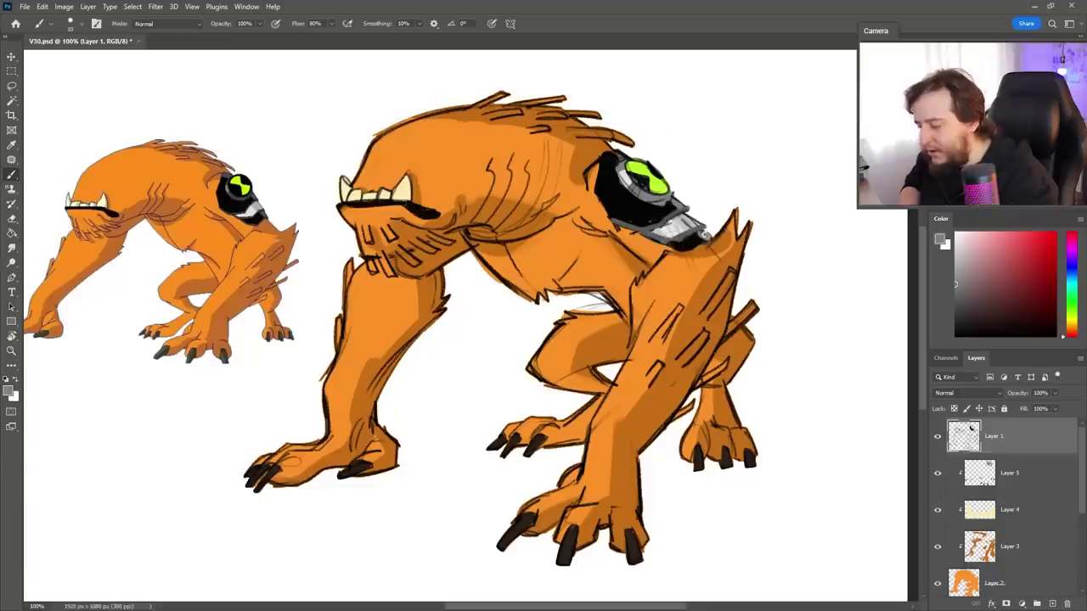
drag(691, 234, 673, 233)
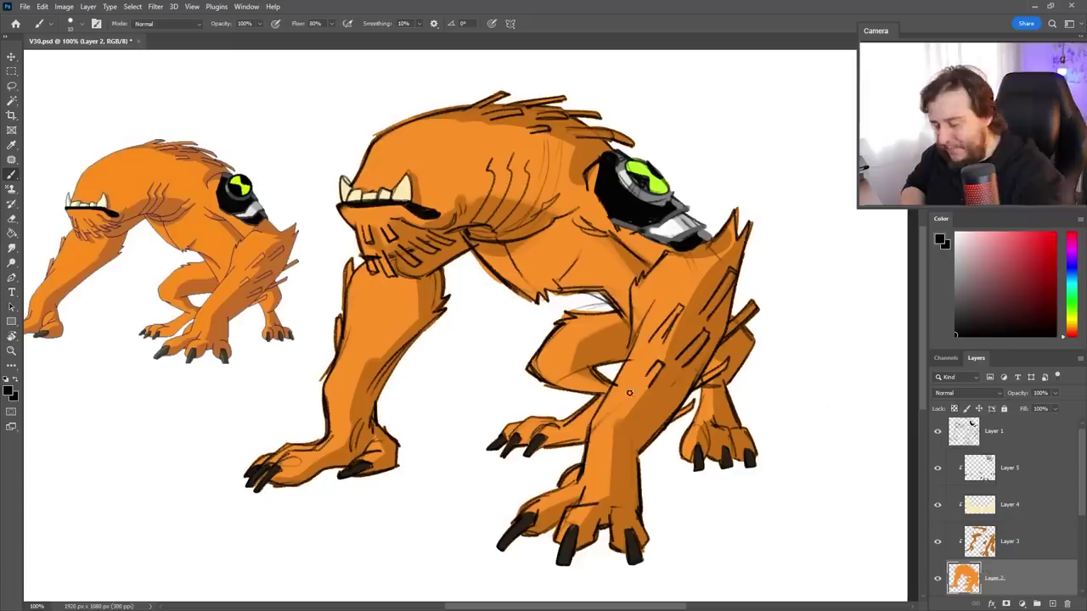
- Erase the orange spill outside the beast's outlines on Layer 2 and select the drawing's layers from Layer 1 to Layer 2
key(e)
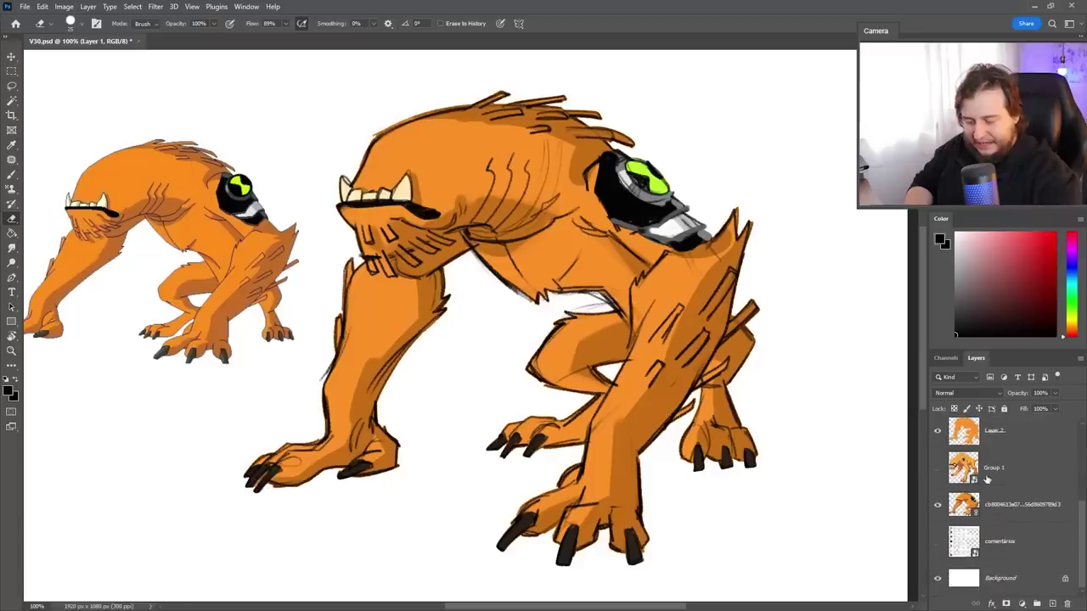
drag(985, 481, 992, 451)
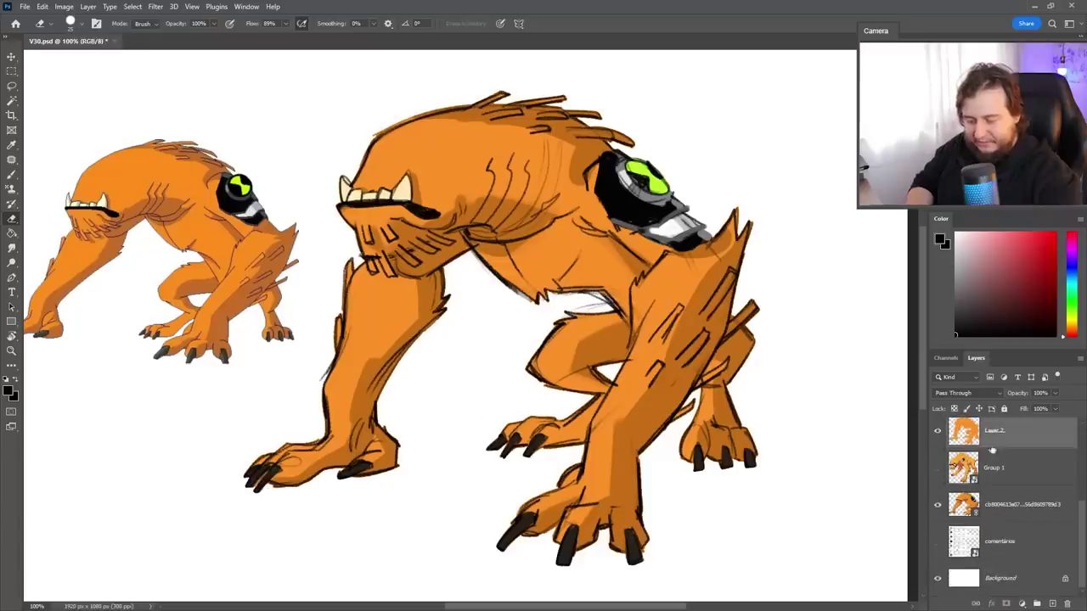